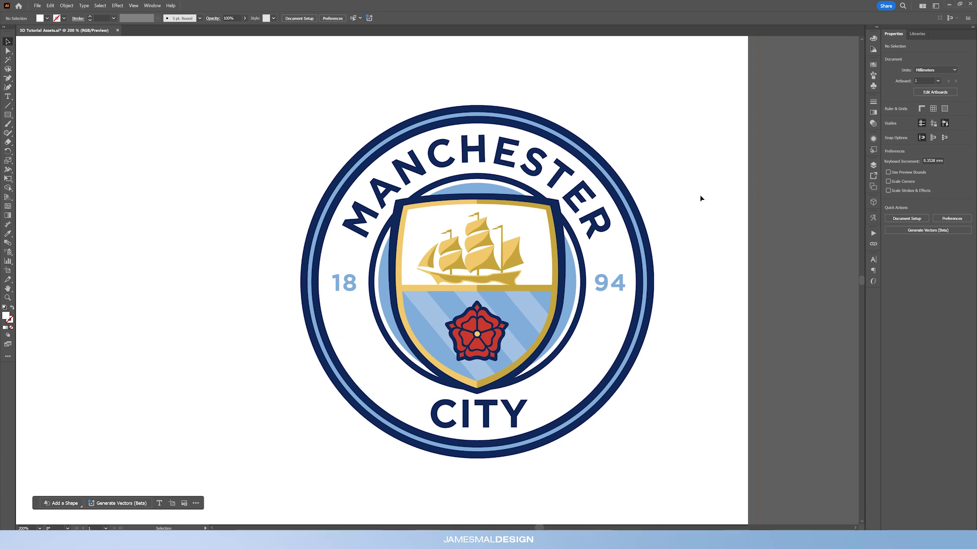
# - Trace the pennant at the top of the ship's central mast as a closed white shape with the Pen tool
pyautogui.hotkey('ctrl', '=')
pyautogui.hotkey('ctrl', '=')
pyautogui.hotkey('ctrl', '=')
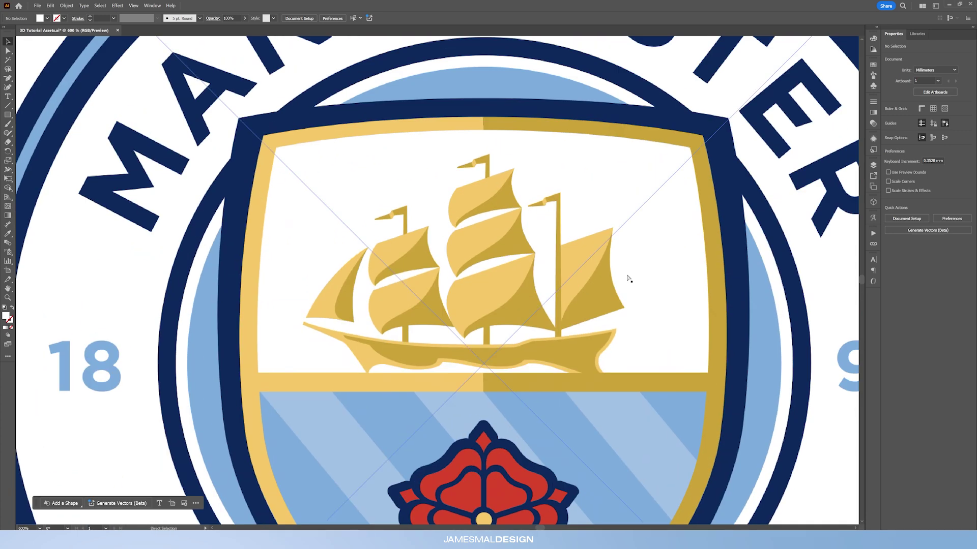
pyautogui.hotkey('ctrl', '=')
pyautogui.hotkey('ctrl', '=')
pyautogui.scroll(2, 559, 300)
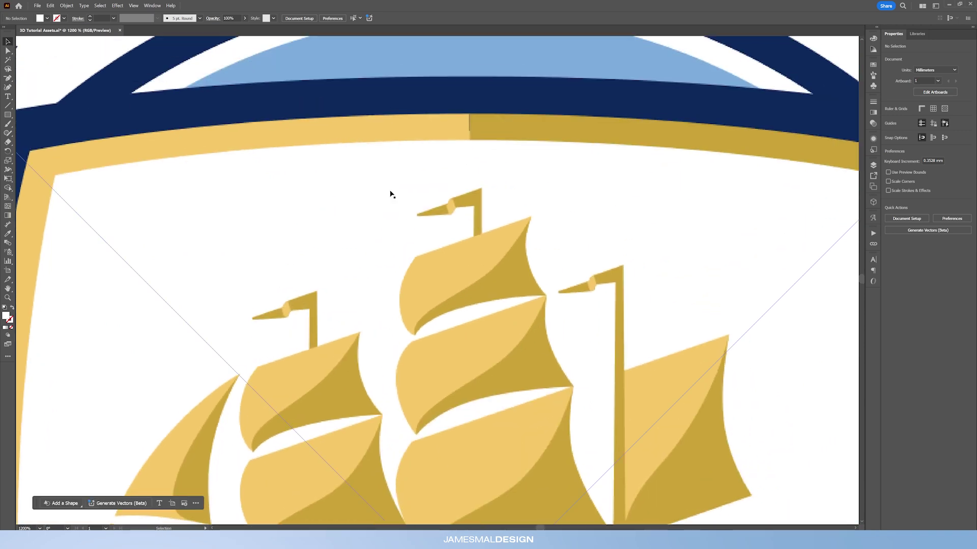
pyautogui.click(8, 78)
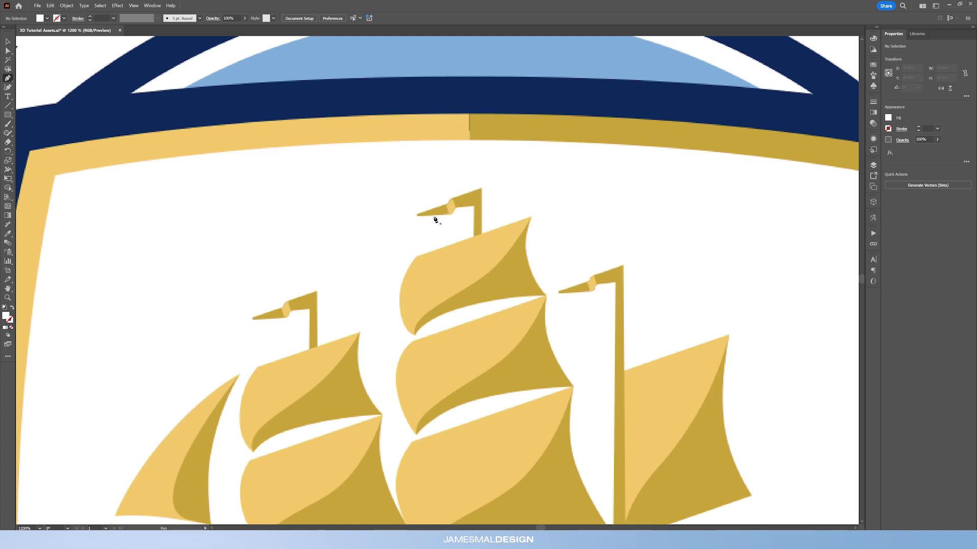
pyautogui.click(482, 191)
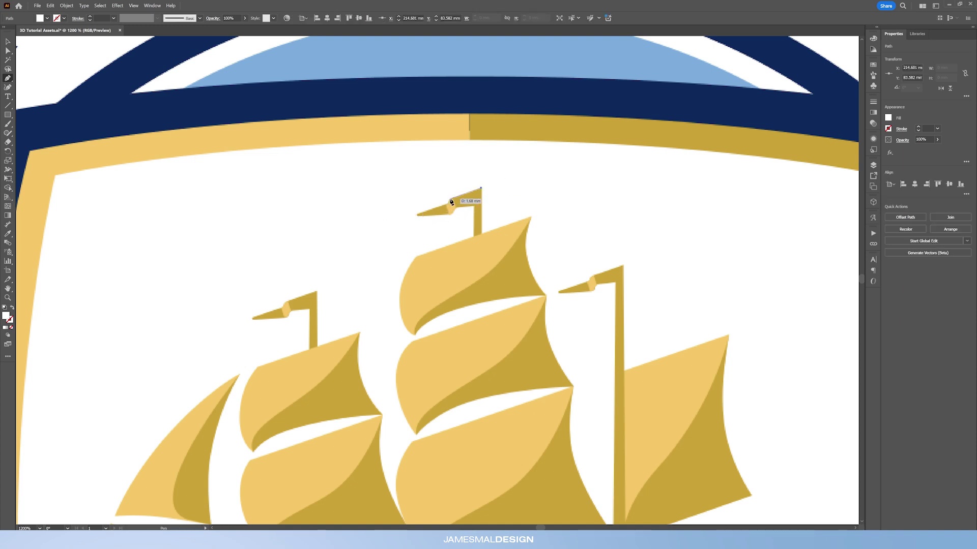
pyautogui.click(450, 199)
pyautogui.click(416, 216)
pyautogui.click(451, 215)
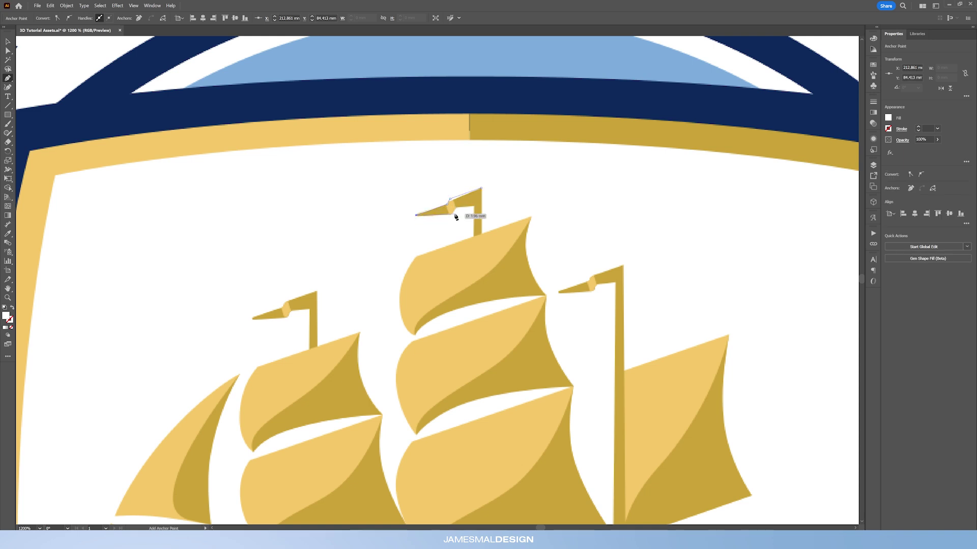
pyautogui.click(456, 207)
pyautogui.click(481, 189)
# - Enlarge the traced pennant shape to about 41 by 17 mm
pyautogui.click(8, 41)
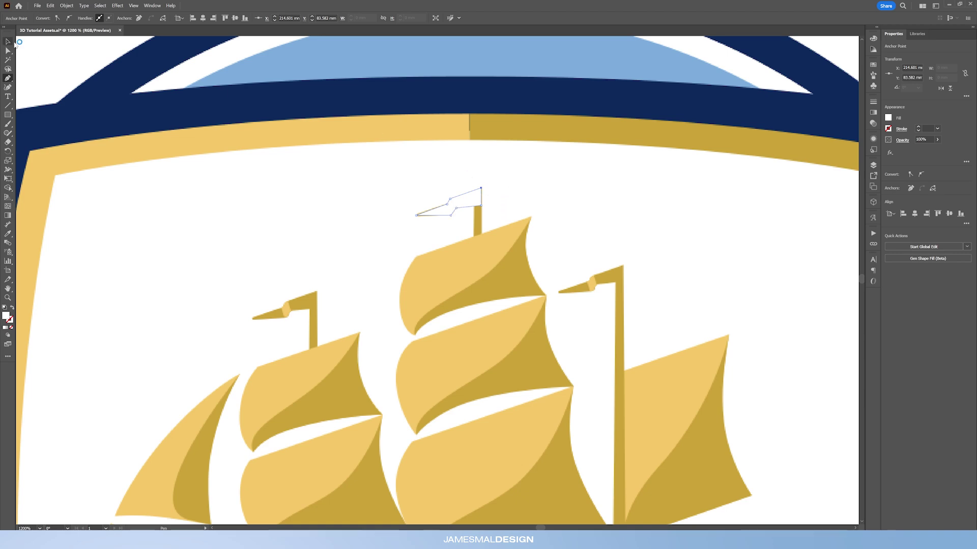
pyautogui.hotkey('ctrl', '-')
pyautogui.hotkey('ctrl', '-')
pyautogui.hotkey('ctrl', '-')
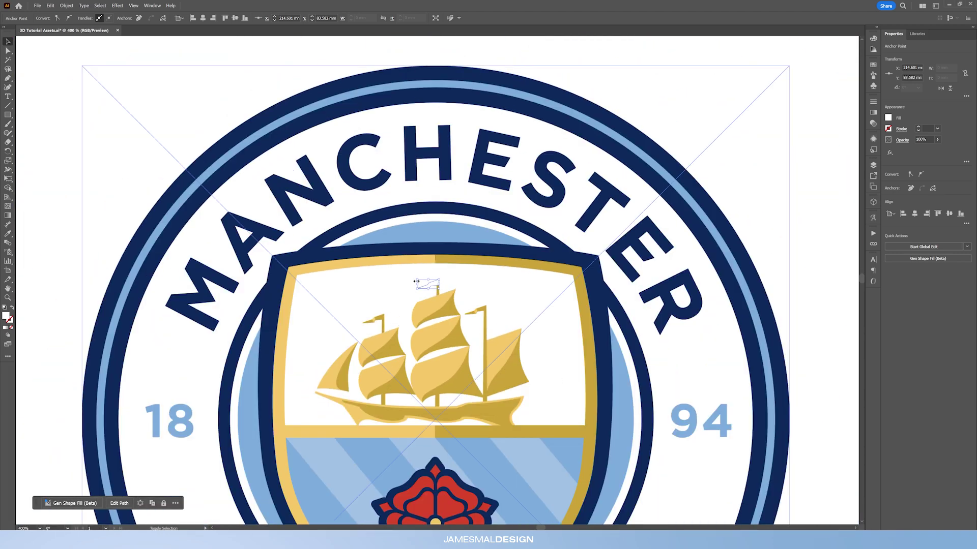
pyautogui.moveTo(438, 282); pyautogui.dragTo(677, 178)
pyautogui.hotkey('ctrl', '-')
pyautogui.hotkey('ctrl', '-')
pyautogui.hotkey('ctrl', '-')
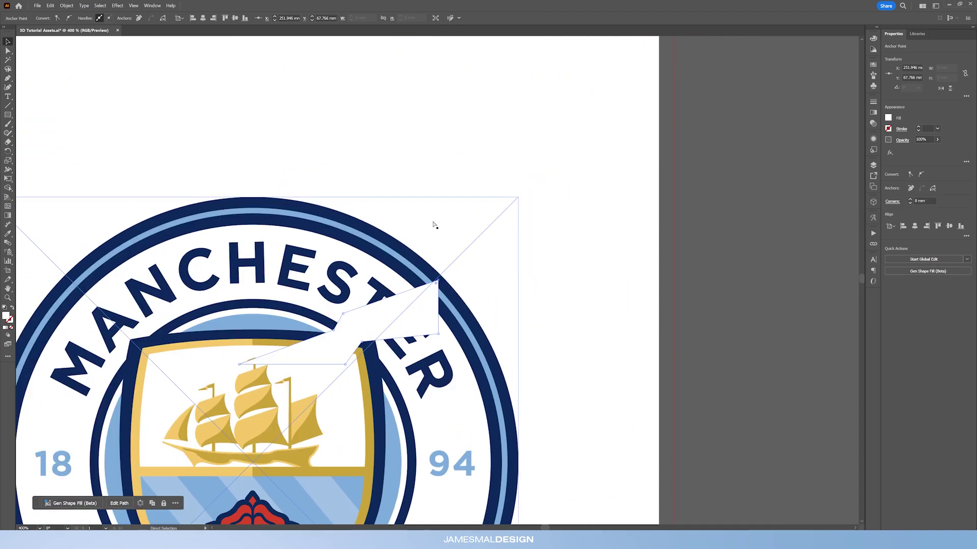
# - Move the enlarged traced pennant off the artboard near the prepared shapes and delete it
pyautogui.scroll(1, 432, 225)
pyautogui.hscroll(3, 433, 224)
pyautogui.hotkey('ctrl', 'x')
pyautogui.hotkey('ctrl', 'v')
pyautogui.scroll(3, 407, 168)
pyautogui.hscroll(5, 408, 167)
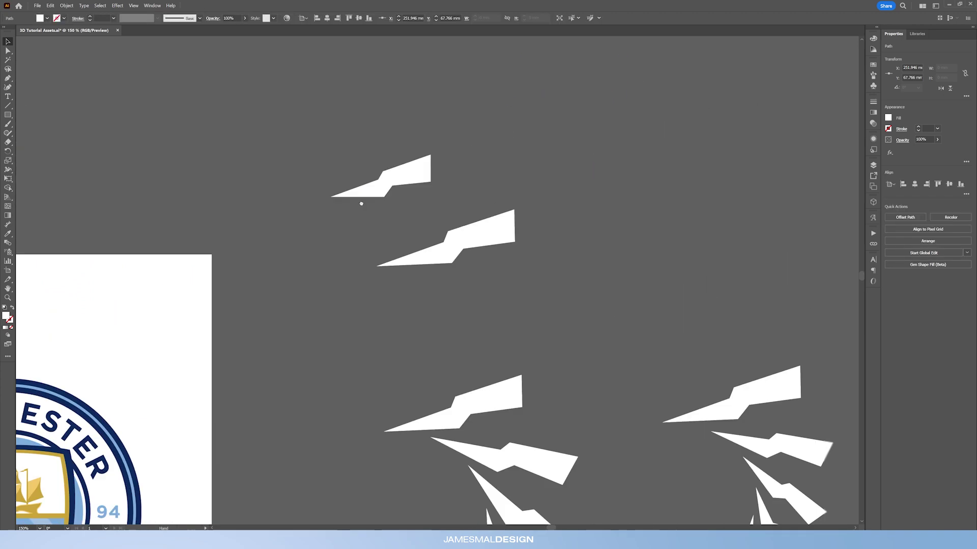
pyautogui.moveTo(350, 220); pyautogui.dragTo(410, 124)
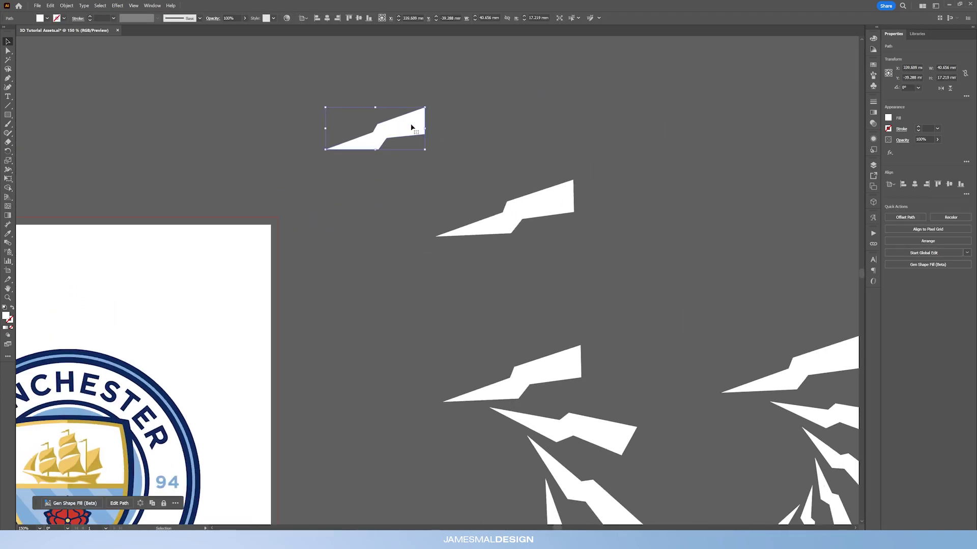
pyautogui.press('Delete')
# - Examine the single pennant shape and the prepared fan patterns and shaded 3D examples beside the artboard
pyautogui.moveTo(492, 198); pyautogui.dragTo(442, 150)
pyautogui.hotkey('ctrl', '-')
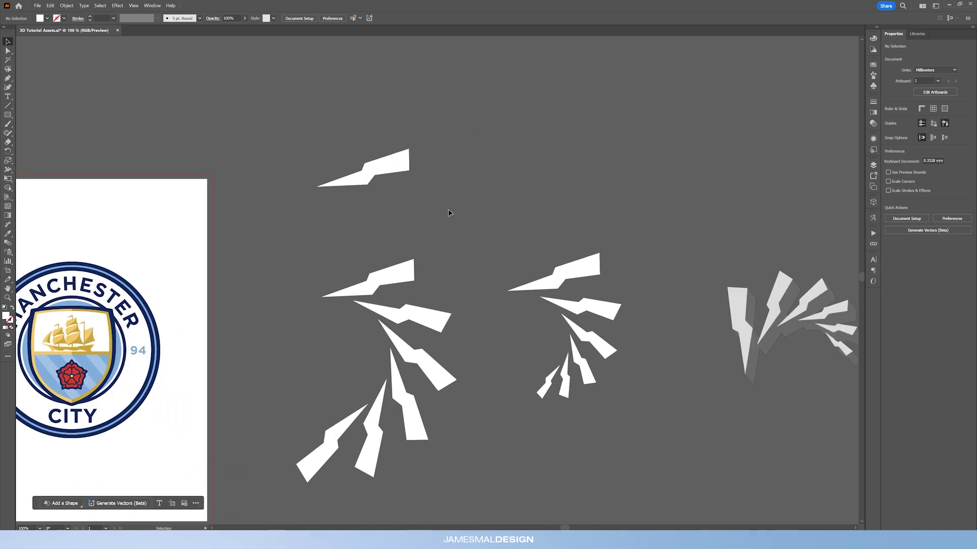
pyautogui.moveTo(442, 222); pyautogui.dragTo(450, 239)
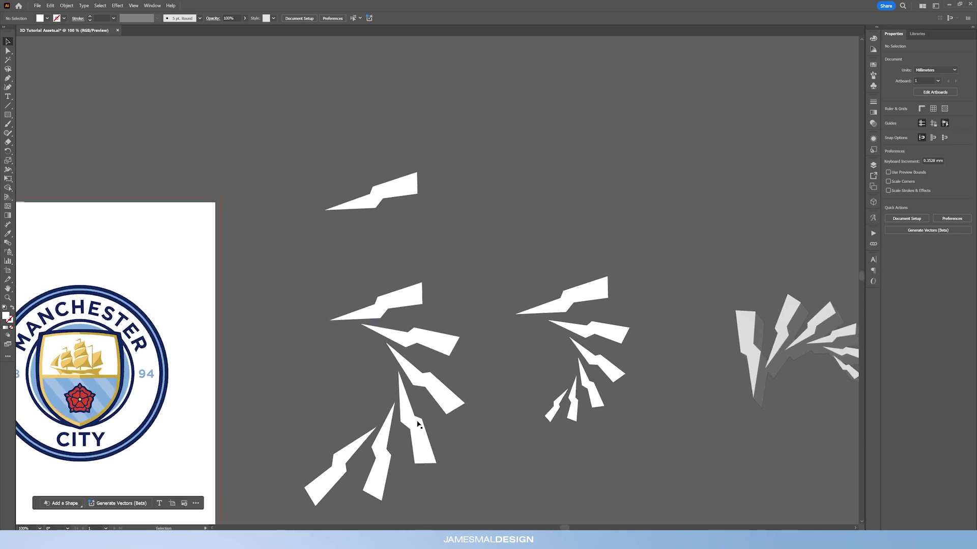
pyautogui.moveTo(425, 313); pyautogui.dragTo(396, 357)
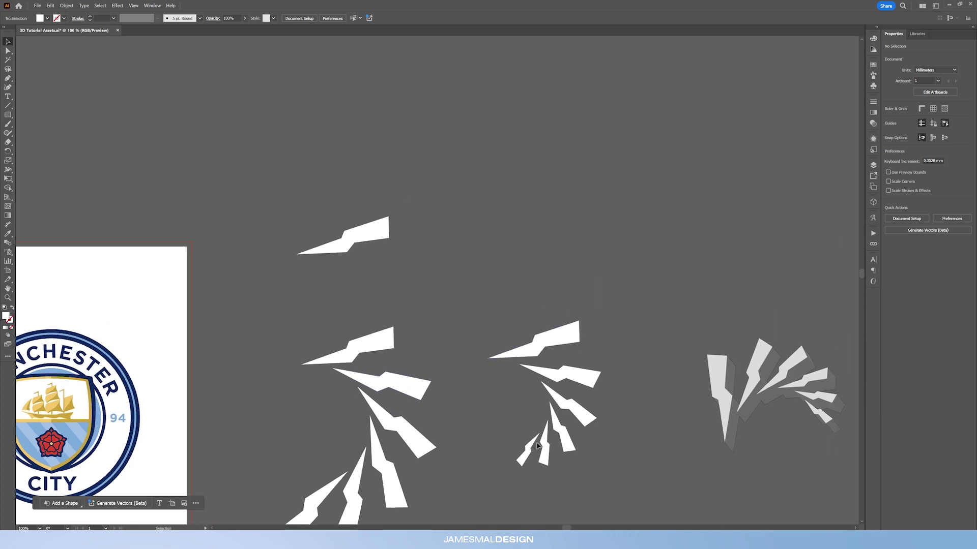
pyautogui.moveTo(501, 427); pyautogui.dragTo(467, 427)
pyautogui.scroll(-5, 580, 273)
pyautogui.hscroll(10, 580, 272)
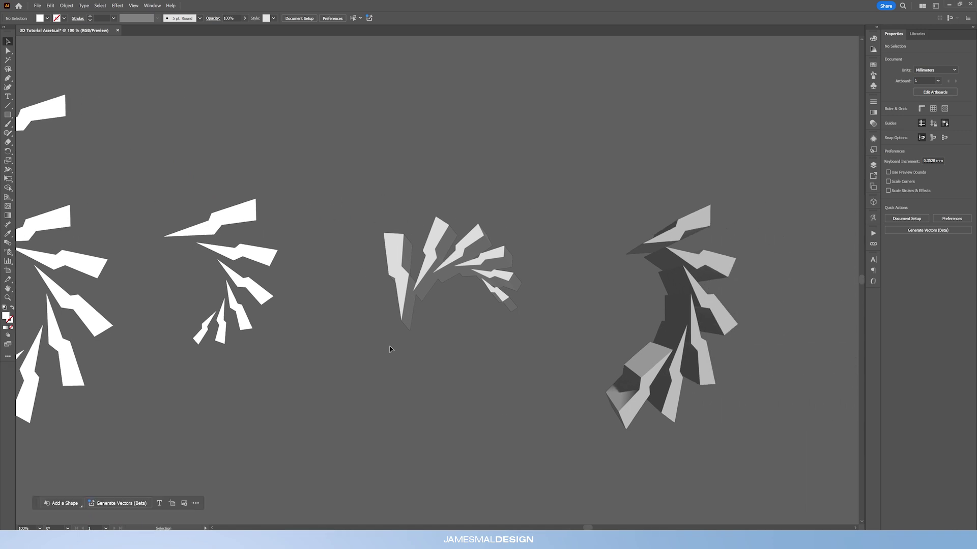
# - Move the single prepared pennant shape to the empty area above the example patterns
pyautogui.moveTo(286, 150); pyautogui.dragTo(514, 343)
pyautogui.moveTo(275, 305); pyautogui.dragTo(478, 263)
pyautogui.scroll(2, 481, 225)
# - Add a Transform effect to the pennant shape with 4 copies, scaled to 80% horizontally and vertically
pyautogui.click(117, 5)
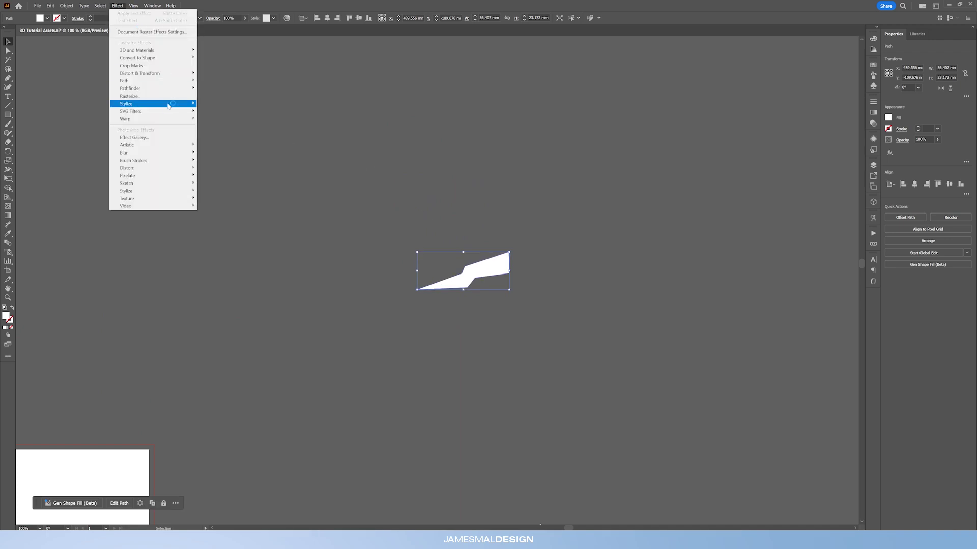
pyautogui.moveTo(178, 74)
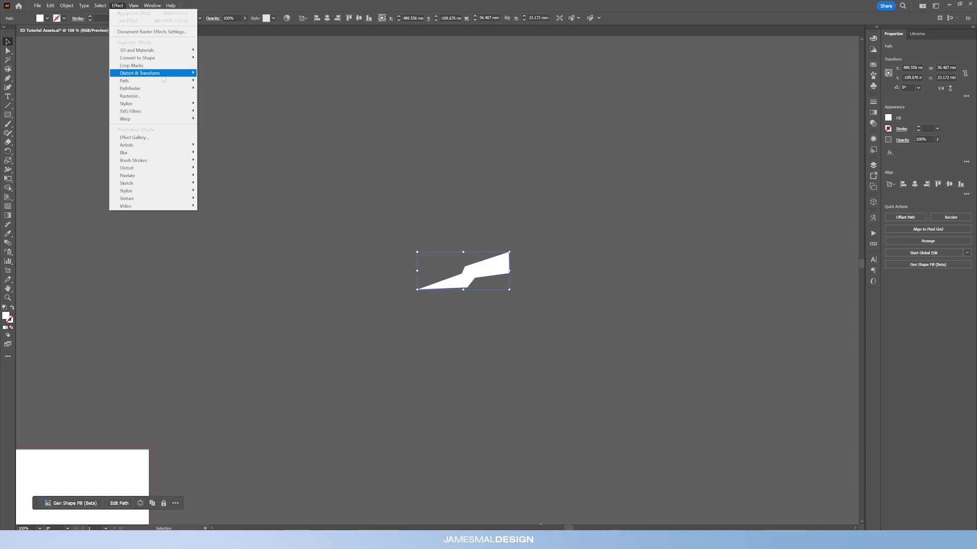
pyautogui.click(217, 93)
pyautogui.click(221, 101)
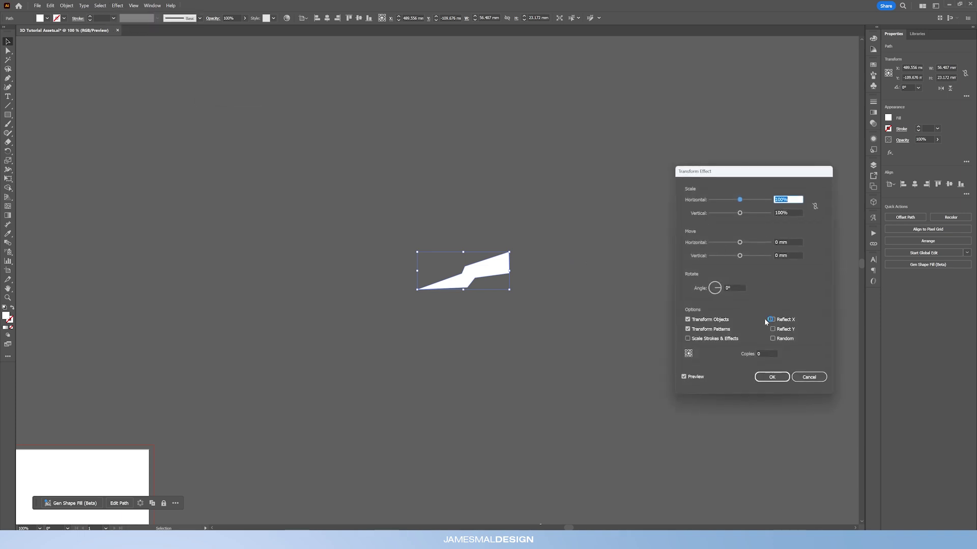
pyautogui.click(765, 353)
pyautogui.write('4')
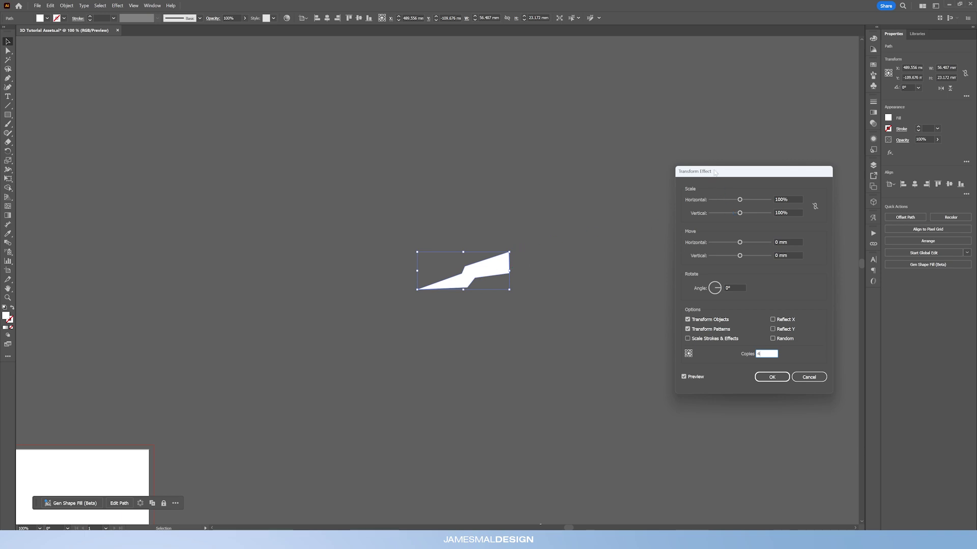
pyautogui.moveTo(715, 173); pyautogui.dragTo(657, 179)
pyautogui.click(718, 205)
pyautogui.write('80')
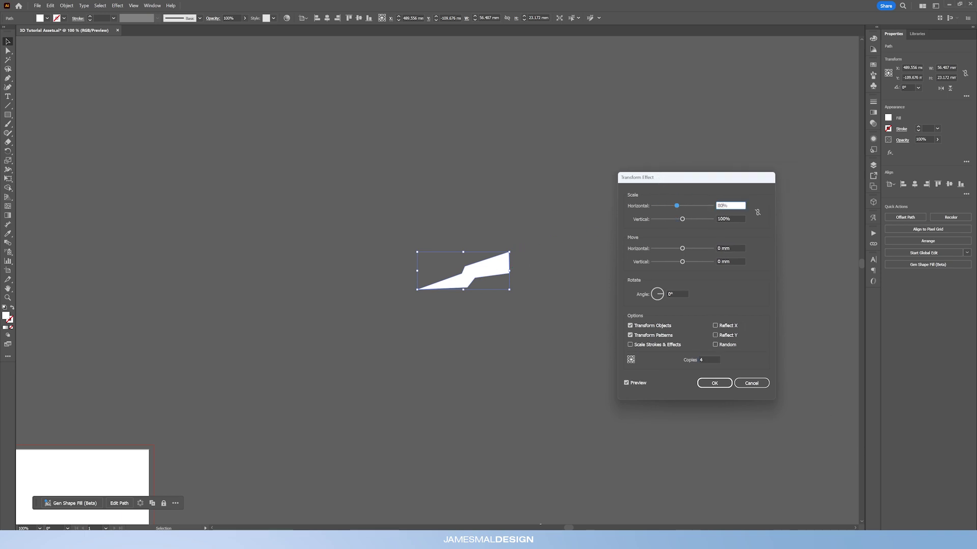
pyautogui.press('Tab')
pyautogui.write('80')
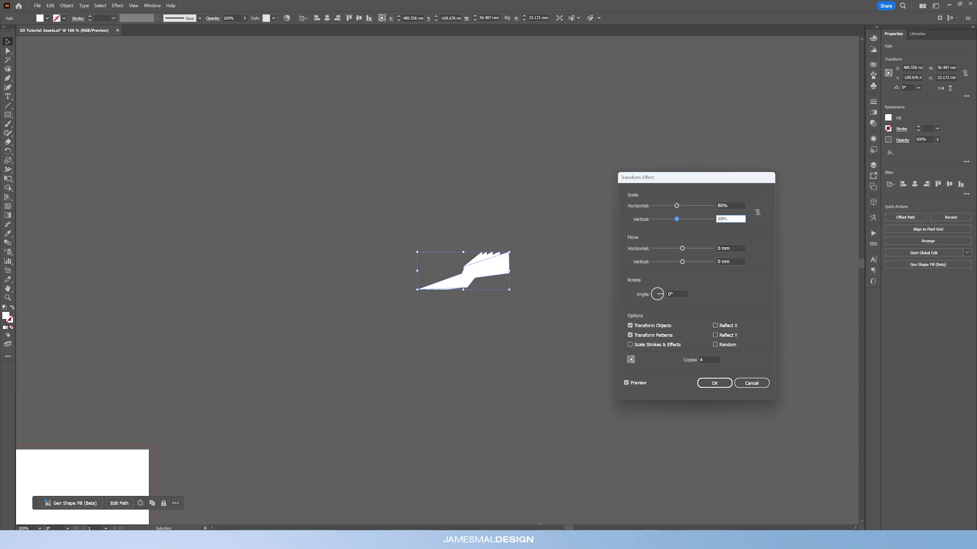
pyautogui.click(741, 204)
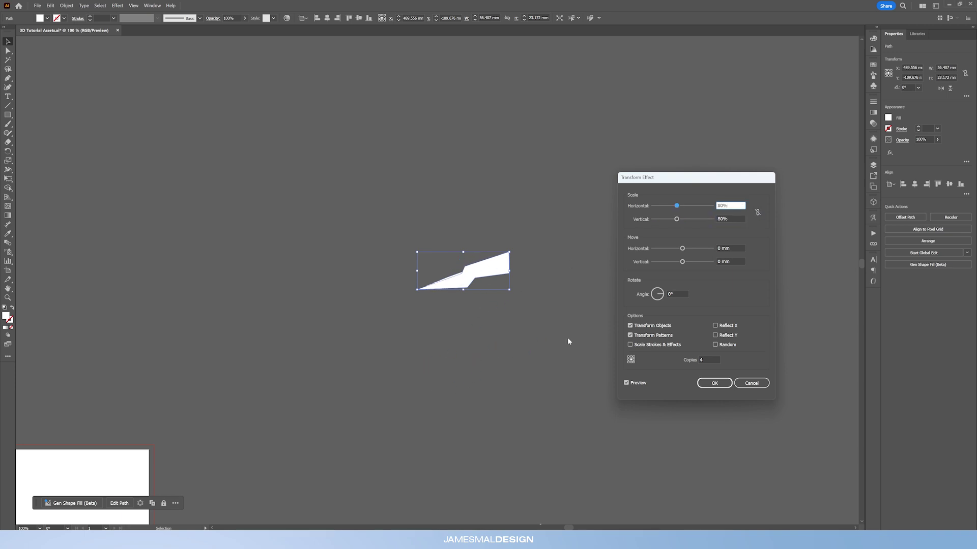
# - Offset the copies 22.5778 mm horizontally and 17.2861 mm vertically, rotate them 331°, and apply the Transform effect
pyautogui.moveTo(693, 247); pyautogui.dragTo(661, 300)
pyautogui.moveTo(706, 252); pyautogui.dragTo(700, 249)
pyautogui.moveTo(695, 262); pyautogui.dragTo(690, 263)
pyautogui.moveTo(659, 296); pyautogui.dragTo(661, 295)
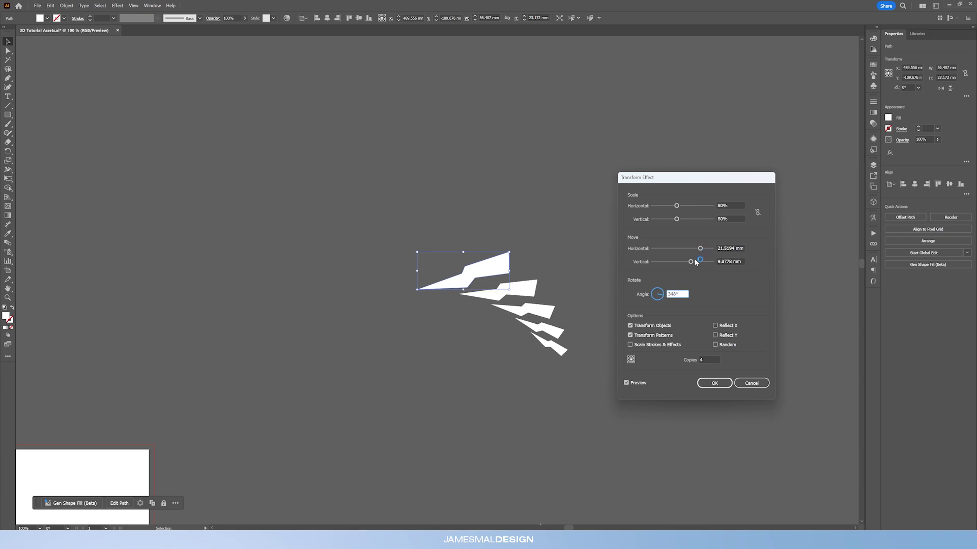
pyautogui.moveTo(691, 262); pyautogui.dragTo(697, 264)
pyautogui.click(662, 295)
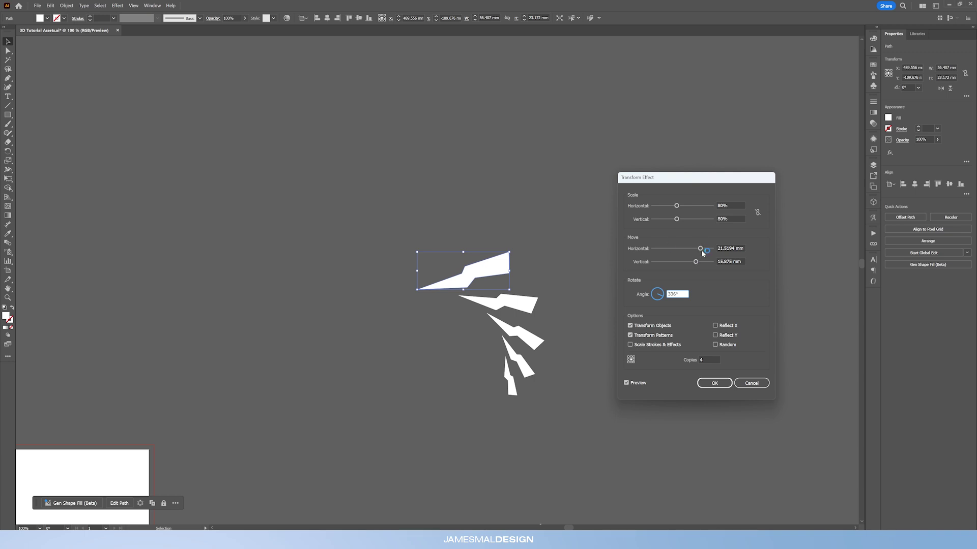
pyautogui.moveTo(702, 251); pyautogui.dragTo(699, 265)
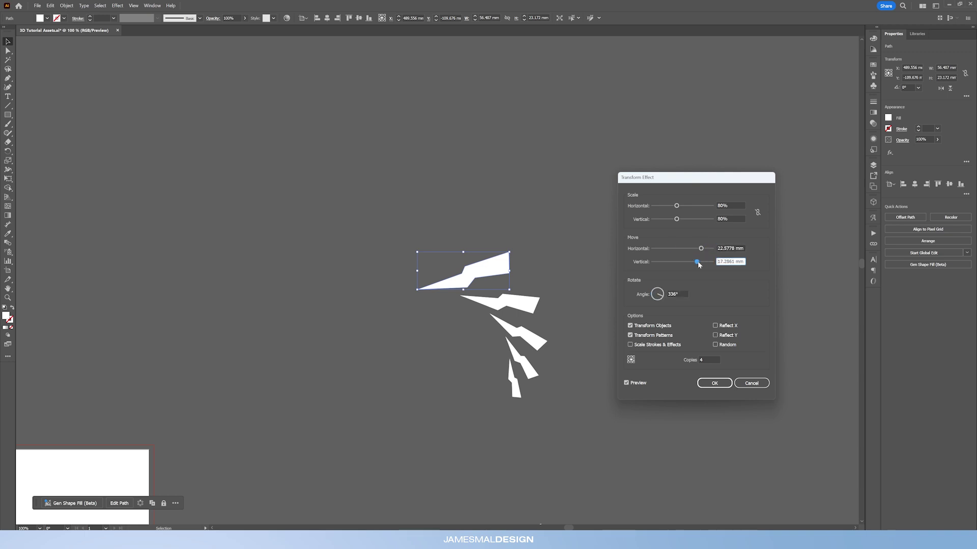
pyautogui.click(664, 297)
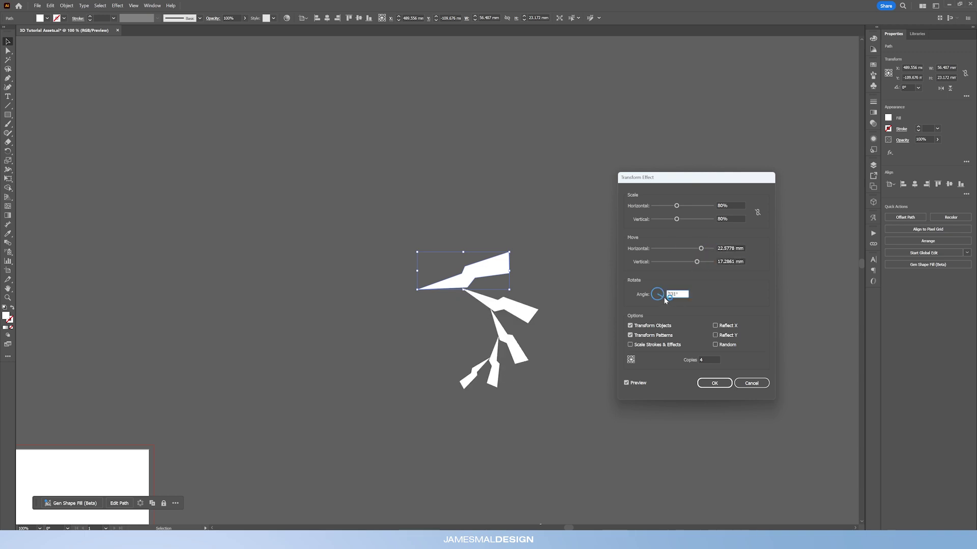
pyautogui.click(662, 298)
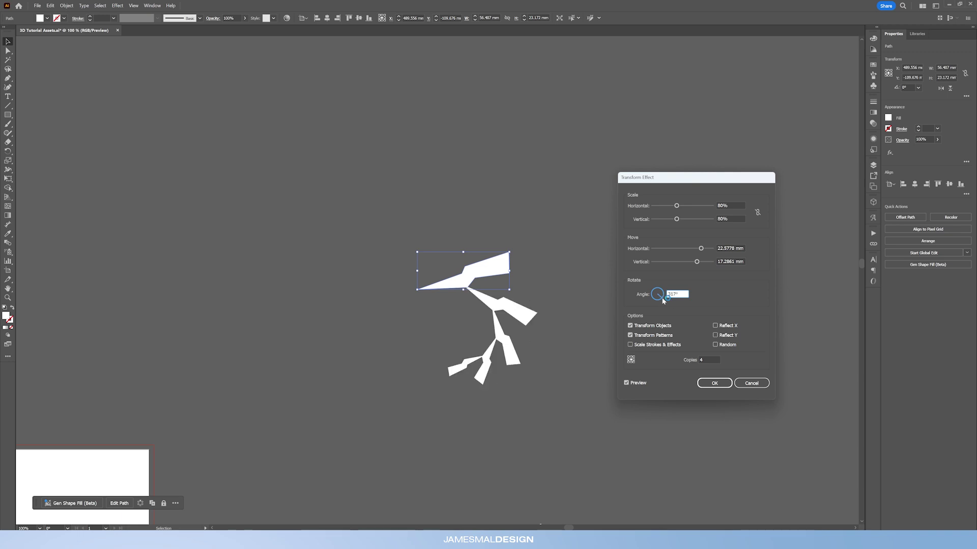
pyautogui.click(662, 296)
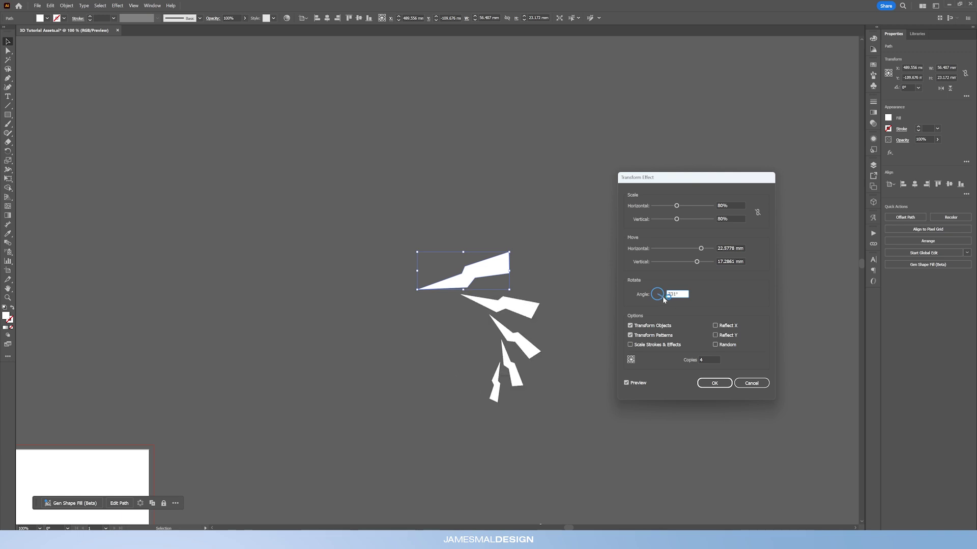
pyautogui.click(714, 383)
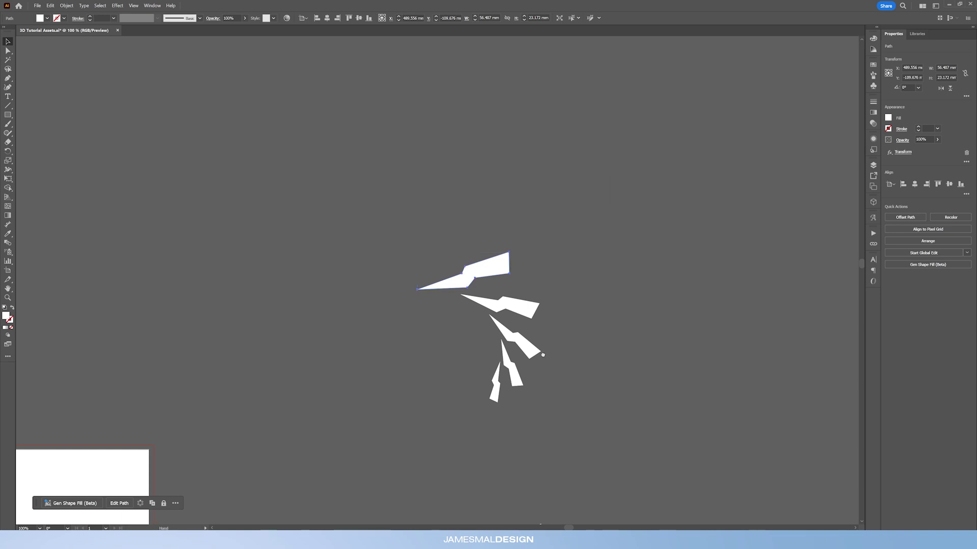
# - Duplicate the pennant shape with its Transform effect, placing the copy beside the original on its right
pyautogui.scroll(-5, 541, 355)
pyautogui.scroll(-2, 478, 207)
pyautogui.press('a')
pyautogui.scroll(-5, 475, 209)
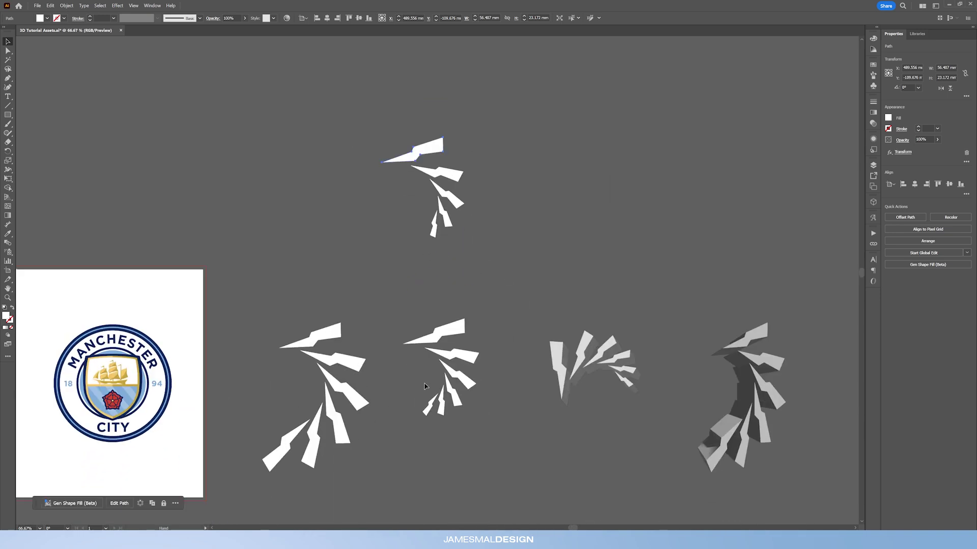
pyautogui.moveTo(411, 226); pyautogui.dragTo(433, 288)
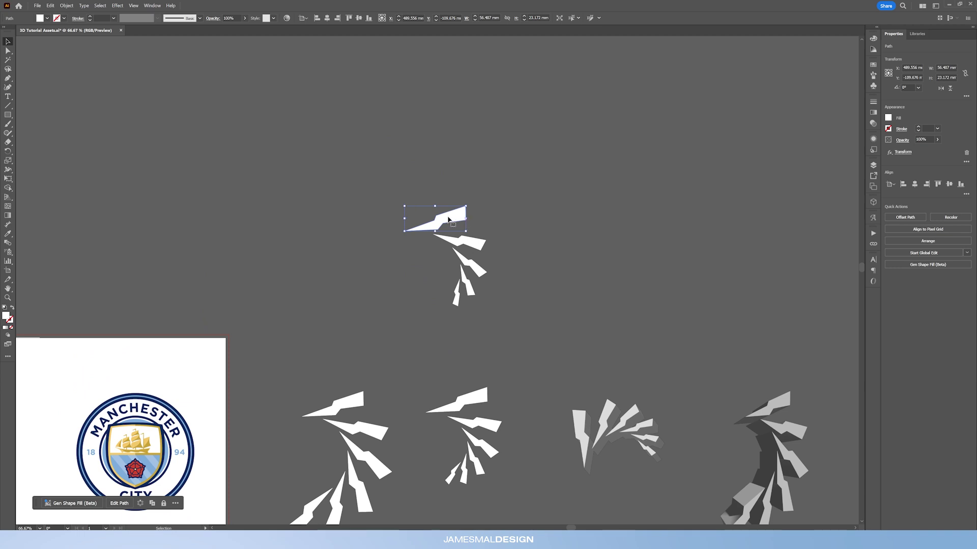
pyautogui.moveTo(441, 226); pyautogui.dragTo(590, 219)
pyautogui.click(531, 299)
pyautogui.moveTo(485, 214); pyautogui.dragTo(379, 242)
# - Try flattening the left fan's source pennant vertically, undo the change, and deselect the shape
pyautogui.click(508, 251)
pyautogui.click(338, 245)
pyautogui.click(113, 6)
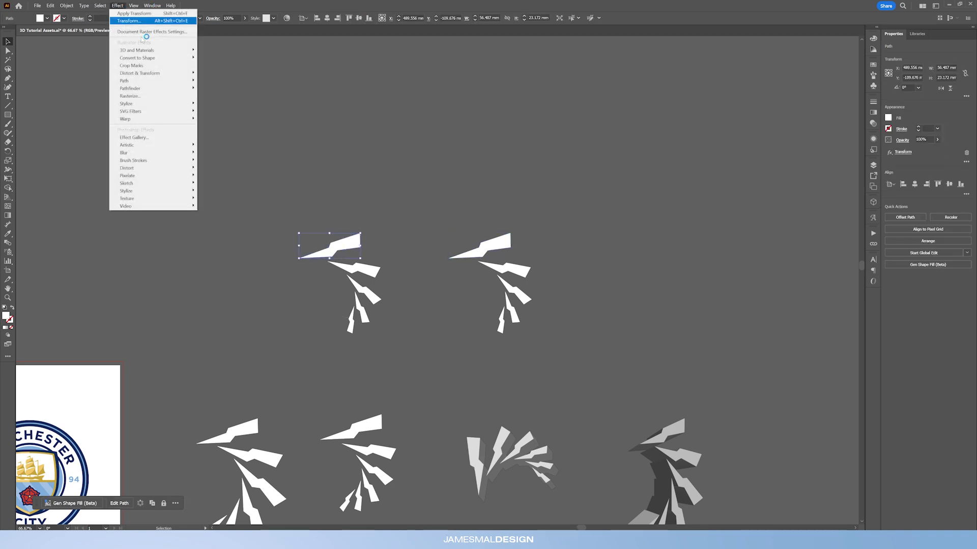
pyautogui.click(375, 148)
pyautogui.moveTo(336, 248); pyautogui.dragTo(376, 258)
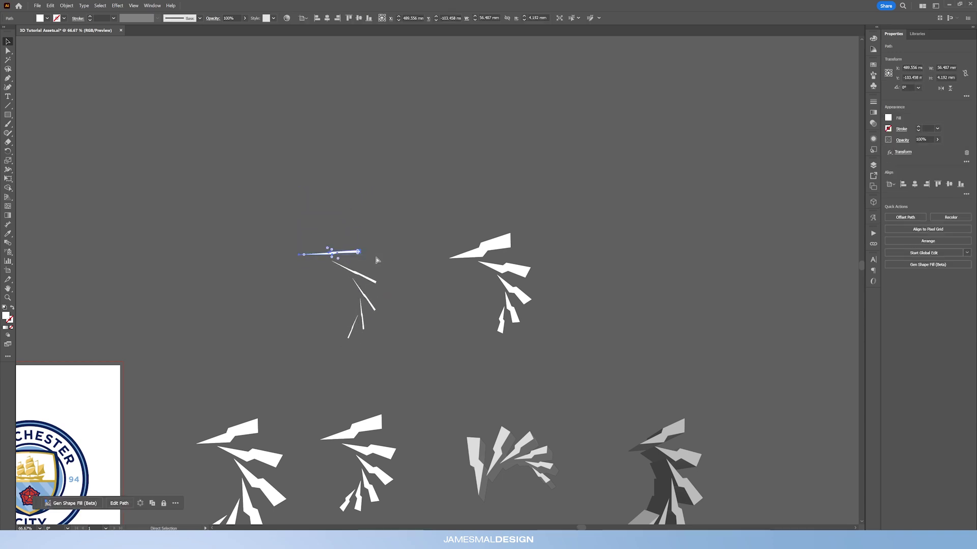
pyautogui.hotkey('ctrl', 'z')
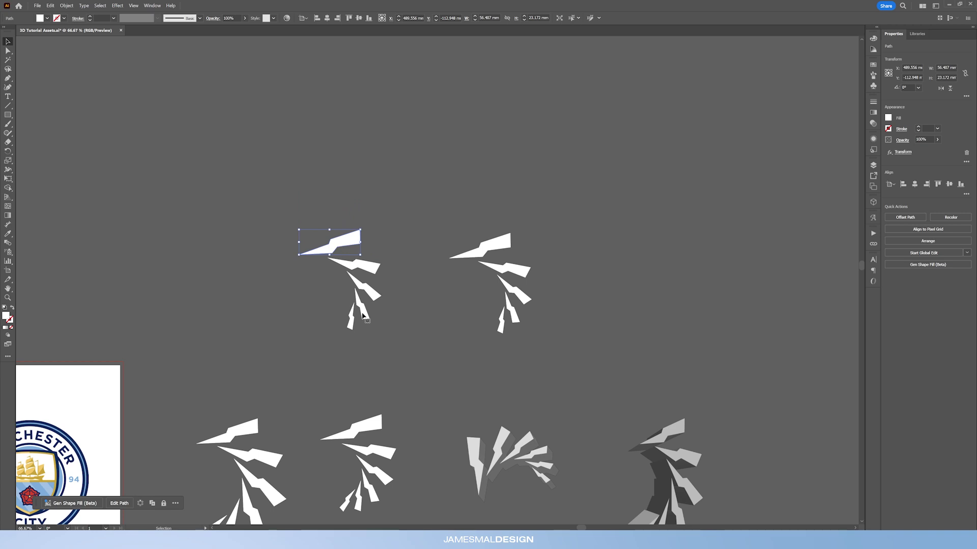
pyautogui.click(397, 316)
# - Expand the appearance of the duplicate fan so its transformed copies become real shapes in one group
pyautogui.scroll(1, 356, 270)
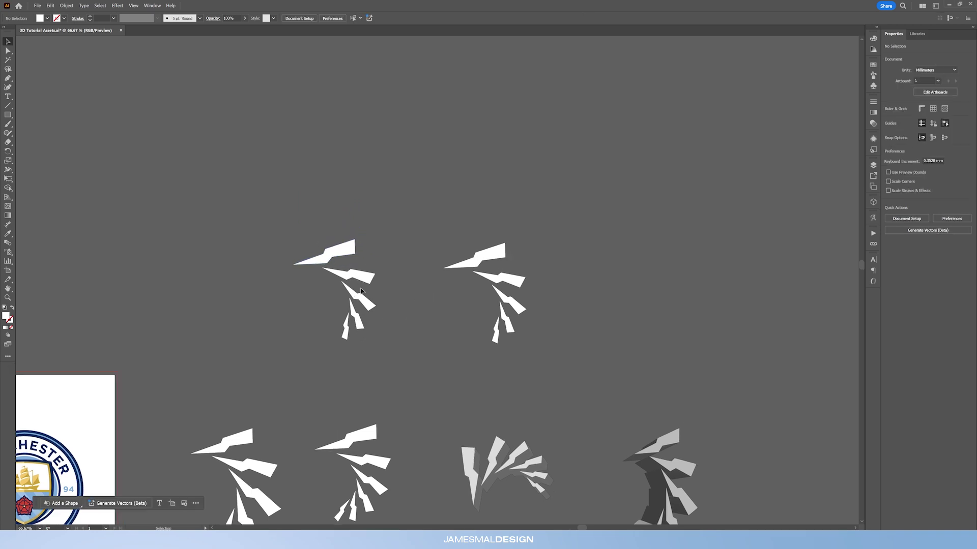
pyautogui.click(479, 257)
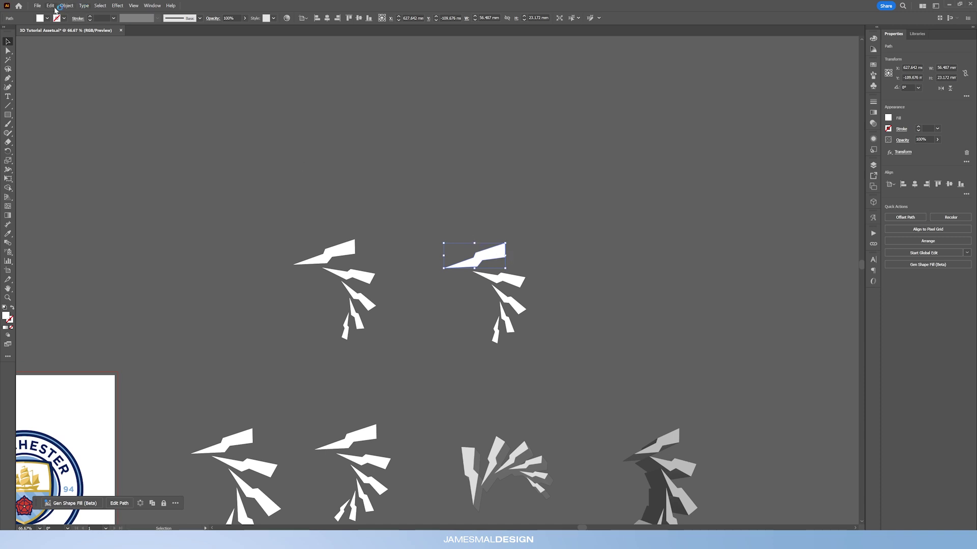
pyautogui.click(76, 9)
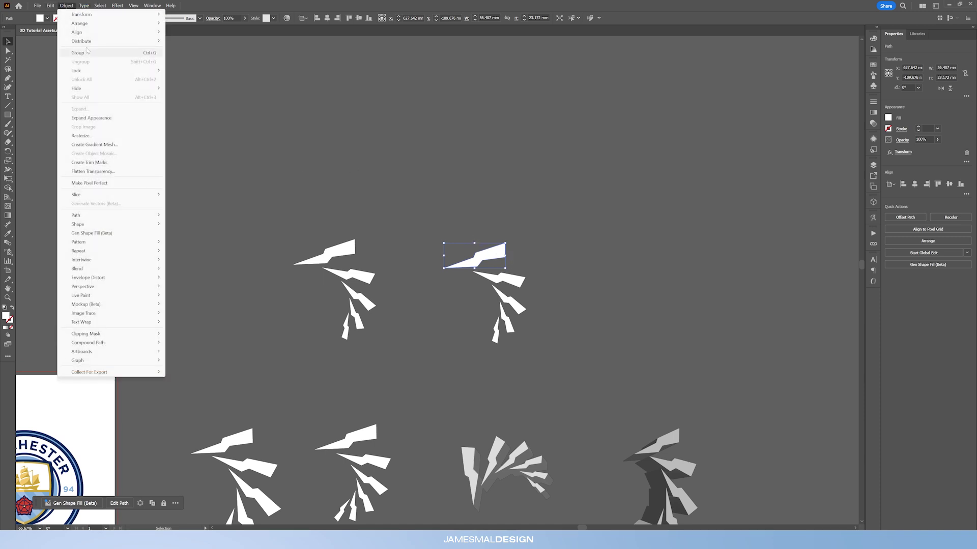
pyautogui.click(102, 117)
pyautogui.click(511, 298)
pyautogui.click(511, 297)
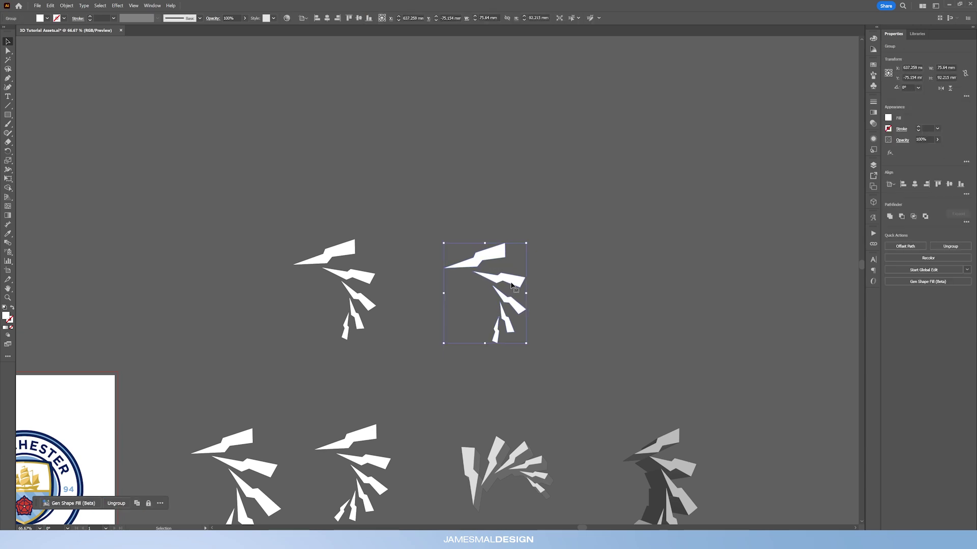
# - Select the expanded fan group and open the 3D and Materials settings for it
pyautogui.hotkey('ctrl', '1')
pyautogui.click(532, 279)
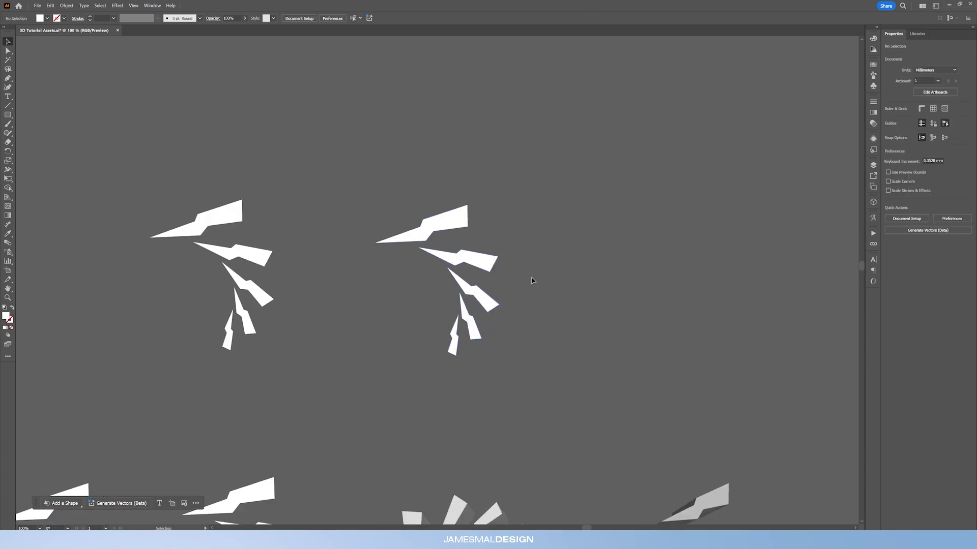
pyautogui.moveTo(531, 279); pyautogui.dragTo(512, 214)
pyautogui.hotkey('ctrl', '-')
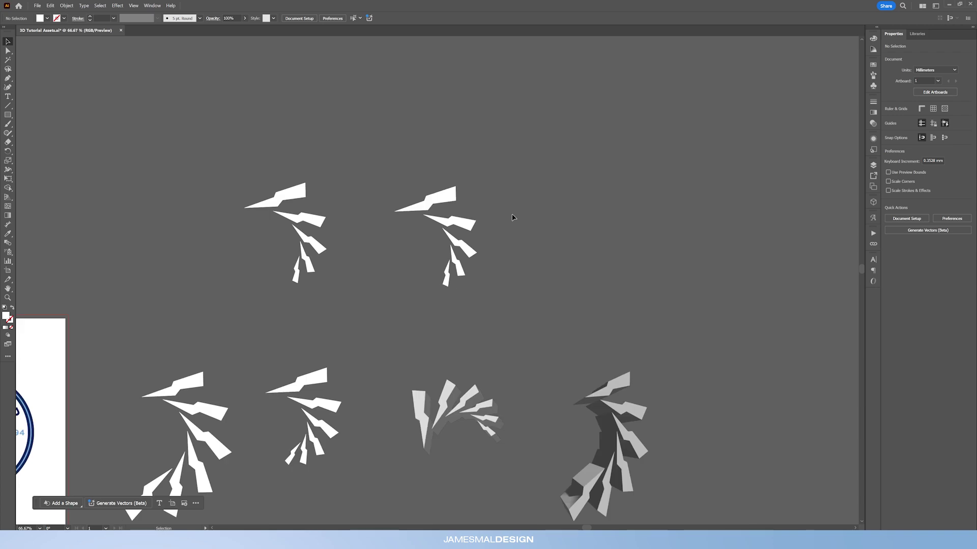
pyautogui.click(447, 200)
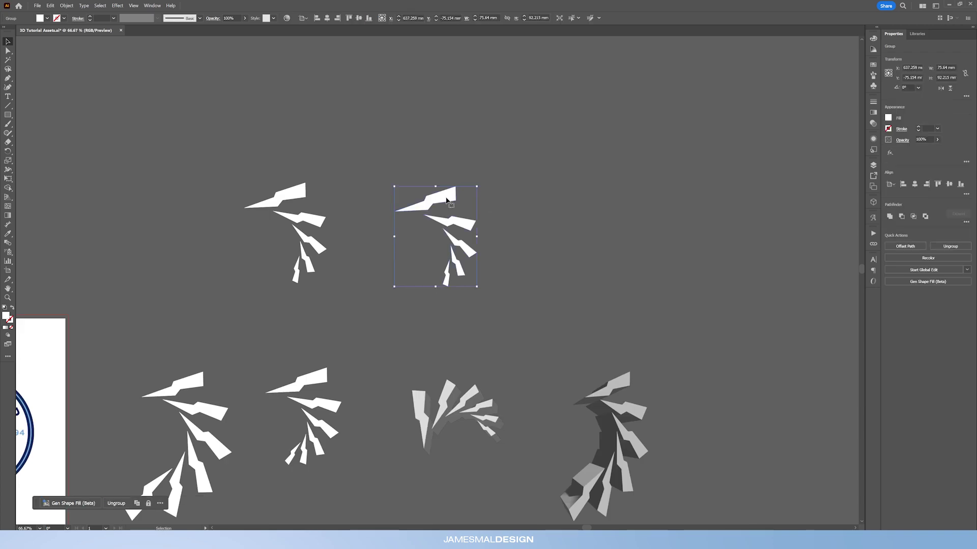
pyautogui.click(873, 203)
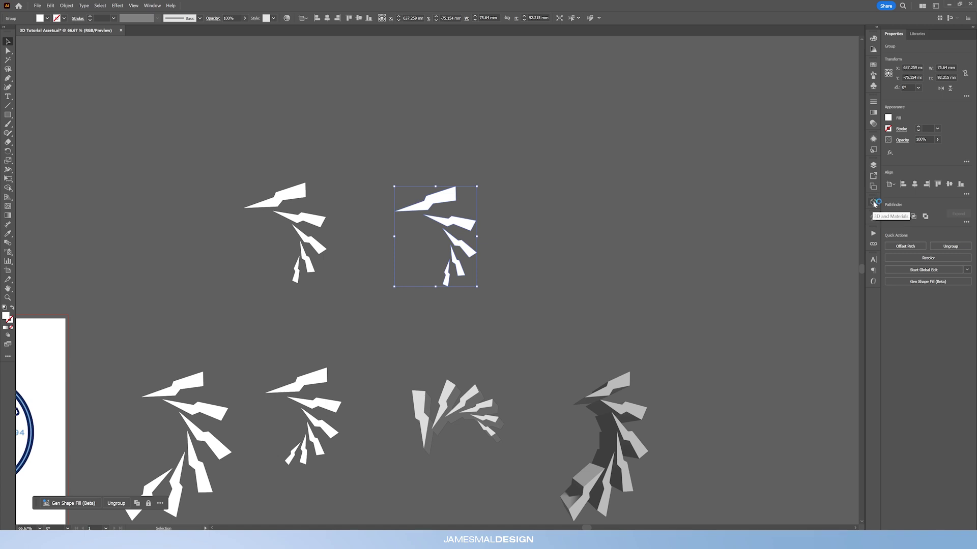
pyautogui.click(152, 6)
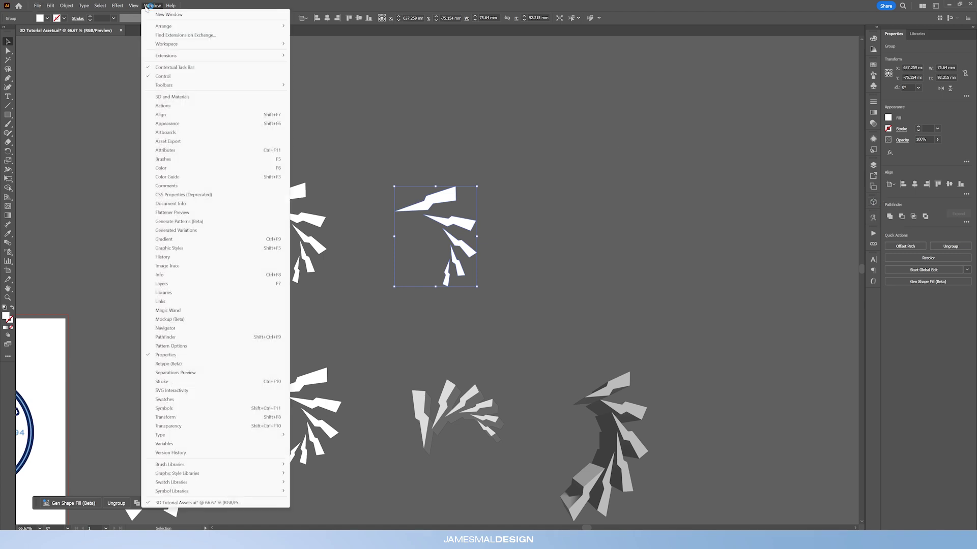
pyautogui.click(173, 96)
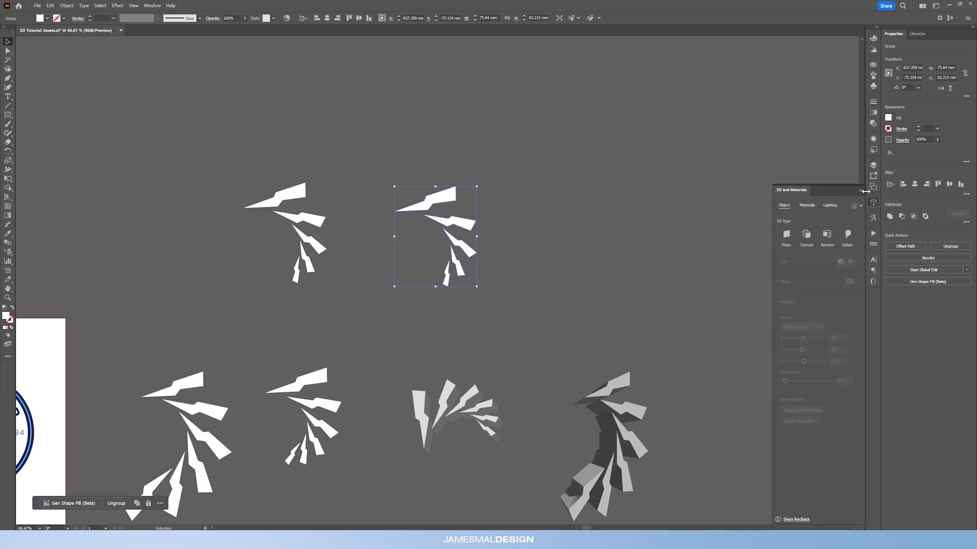
# - Apply a 3D Extrude to the expanded fan group and change its fill to light grey
pyautogui.click(488, 222)
pyautogui.scroll(2, 488, 222)
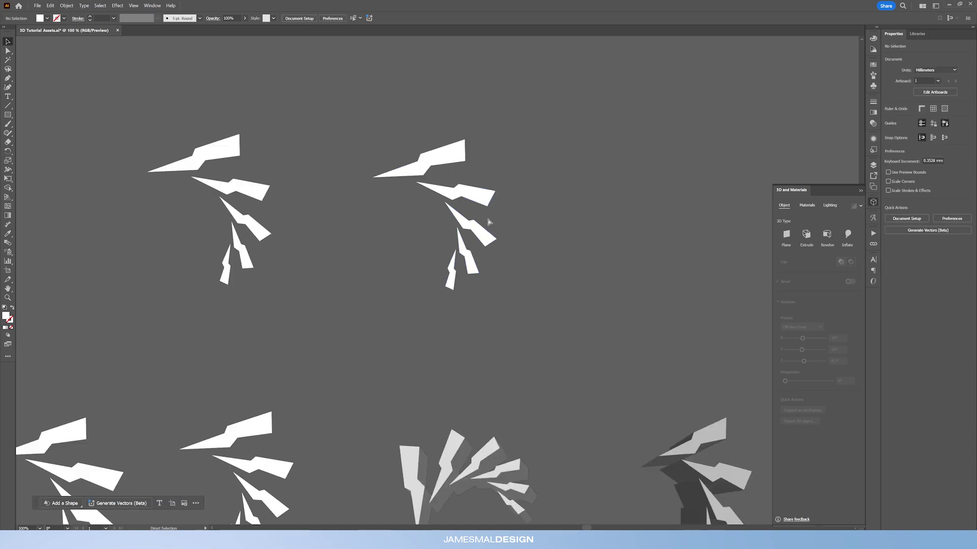
pyautogui.moveTo(487, 218); pyautogui.dragTo(444, 271)
pyautogui.click(470, 278)
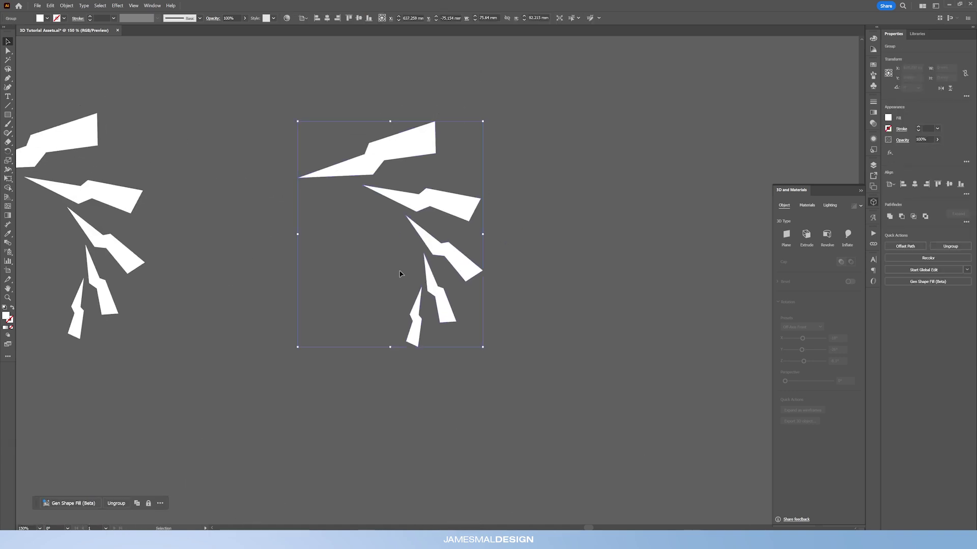
pyautogui.click(806, 234)
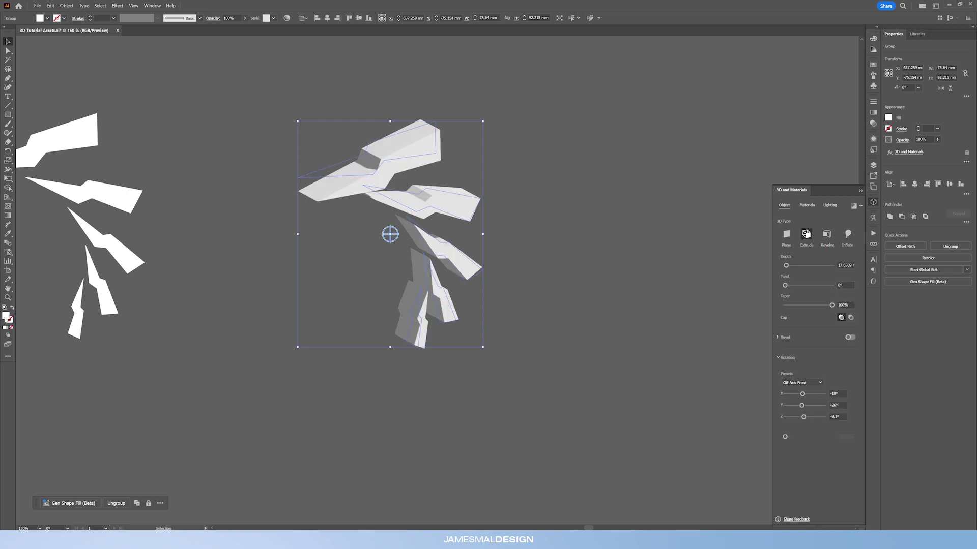
pyautogui.doubleClick(7, 317)
pyautogui.click(776, 222)
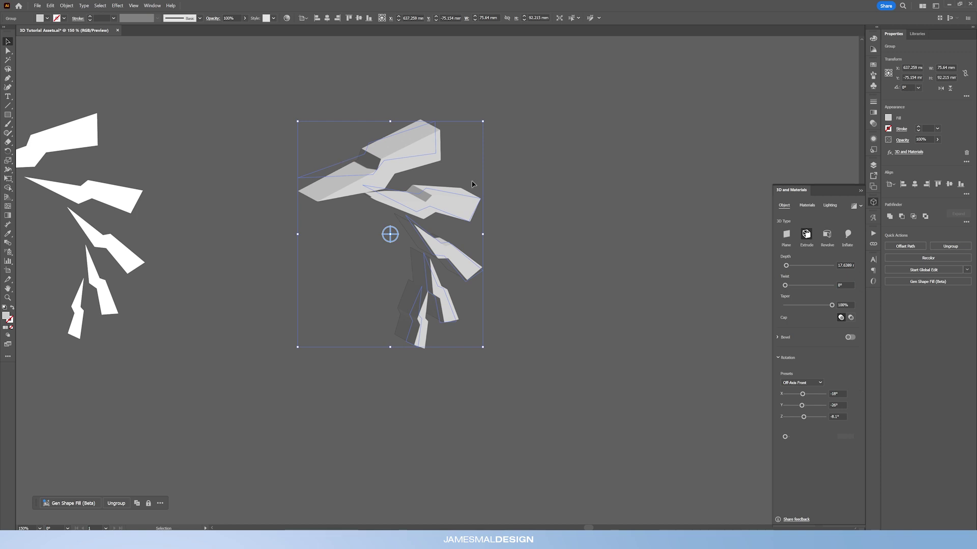
# - Rotate the extruded fan to about X 9°, Y -3°, Z -62°, and set its depth to about 27 mm with an 84% taper
pyautogui.moveTo(388, 233)
pyautogui.mouseDown()
pyautogui.moveTo(375, 230)
pyautogui.moveTo(395, 223)
pyautogui.moveTo(384, 226)
pyautogui.mouseUp()
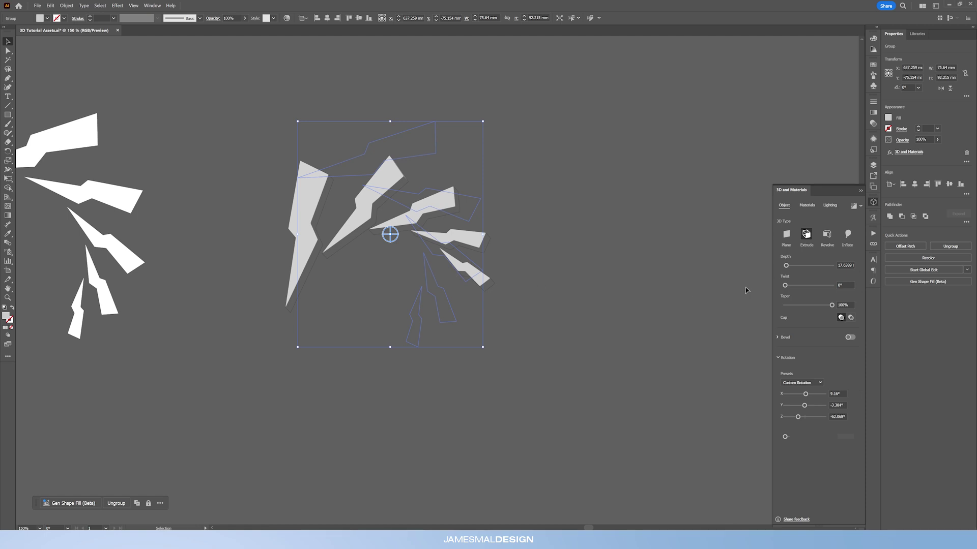
pyautogui.moveTo(786, 265); pyautogui.dragTo(789, 267)
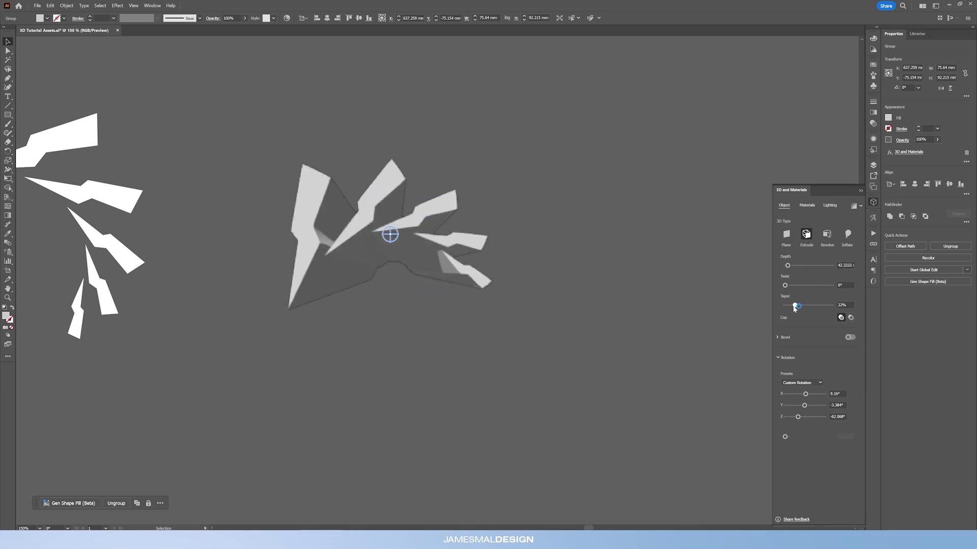
pyautogui.moveTo(798, 307); pyautogui.dragTo(824, 309)
pyautogui.moveTo(787, 266); pyautogui.dragTo(787, 266)
pyautogui.moveTo(825, 305); pyautogui.dragTo(826, 306)
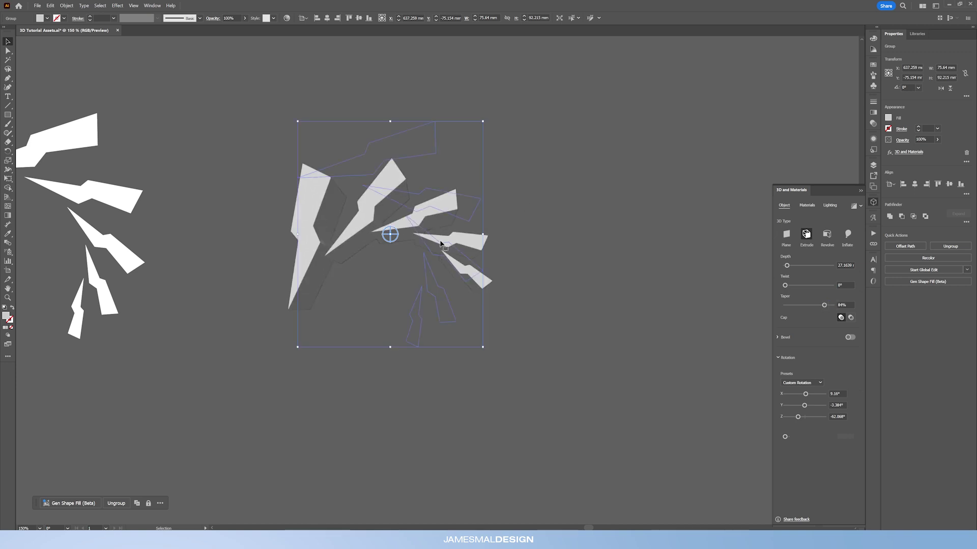
# - Shift the extruded fan slightly down and right, rotate it to about X 22°, Y -4°, Z -61°, and reduce the depth to about 12 mm
pyautogui.moveTo(390, 233); pyautogui.dragTo(422, 262)
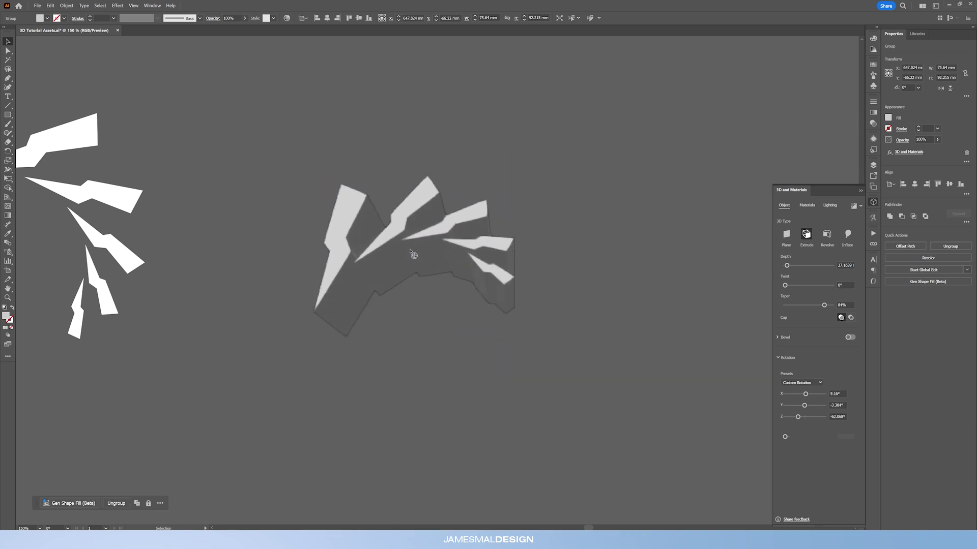
pyautogui.moveTo(415, 254); pyautogui.dragTo(410, 256)
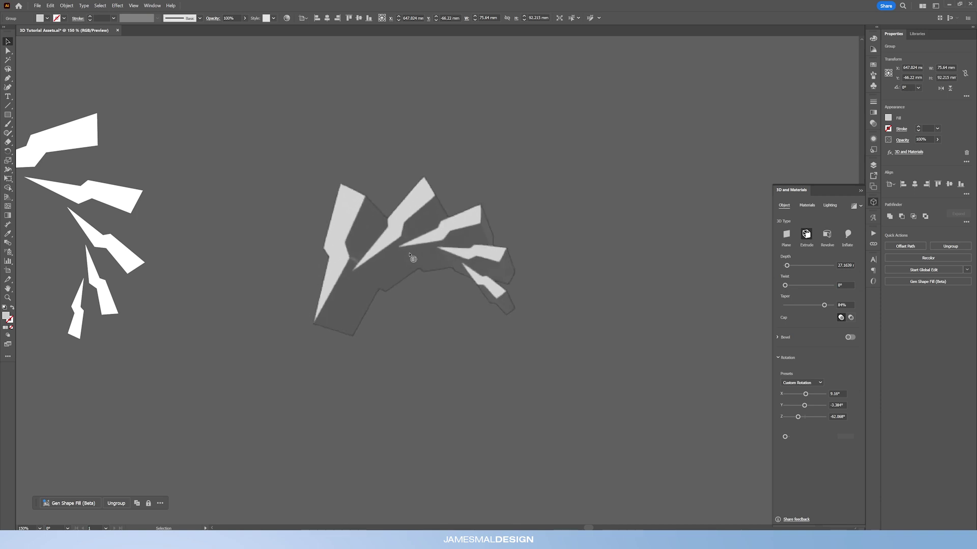
pyautogui.moveTo(410, 255)
pyautogui.mouseDown()
pyautogui.moveTo(423, 257)
pyautogui.moveTo(412, 257)
pyautogui.mouseUp()
pyautogui.moveTo(786, 266); pyautogui.dragTo(785, 266)
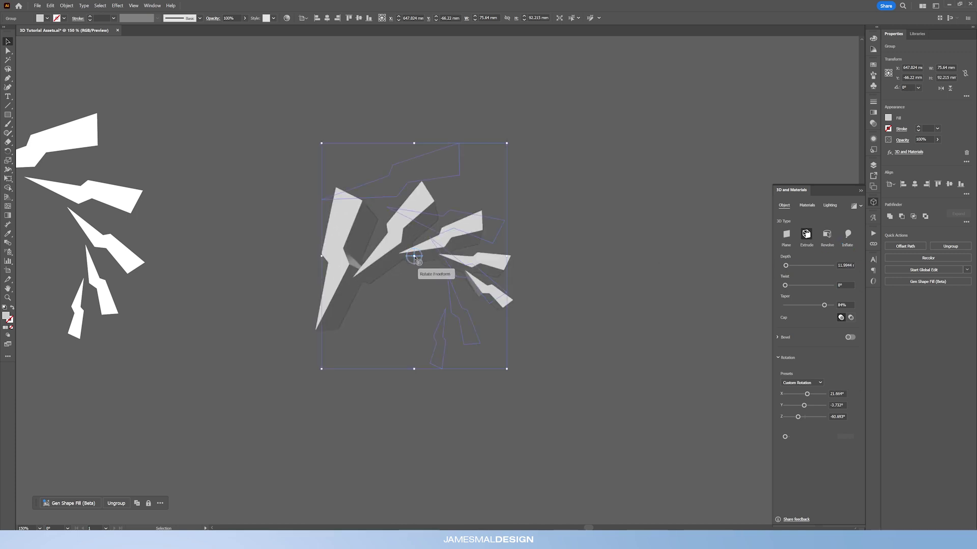
# - Refine the fan's rotation to about X 13°, Y -9°, Z -62°, with a depth of about 8.1 mm and a taper of about 78%
pyautogui.moveTo(414, 256); pyautogui.dragTo(417, 258)
pyautogui.moveTo(824, 305); pyautogui.dragTo(819, 306)
pyautogui.moveTo(785, 266); pyautogui.dragTo(786, 266)
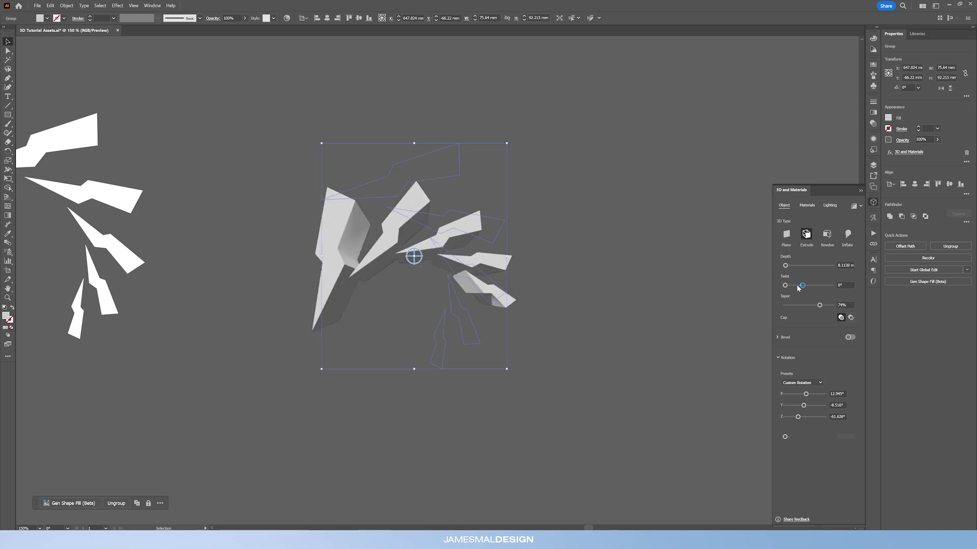
pyautogui.moveTo(819, 305); pyautogui.dragTo(823, 306)
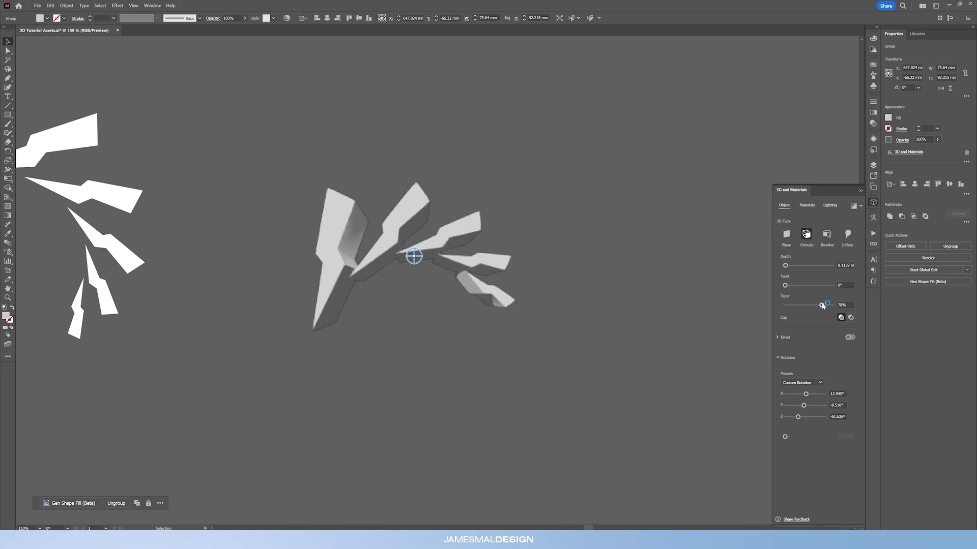
# - Deselect the extruded fan and examine its shading, both alongside the other fans and close up
pyautogui.click(562, 229)
pyautogui.scroll(-5, 602, 197)
pyautogui.scroll(-3, 605, 194)
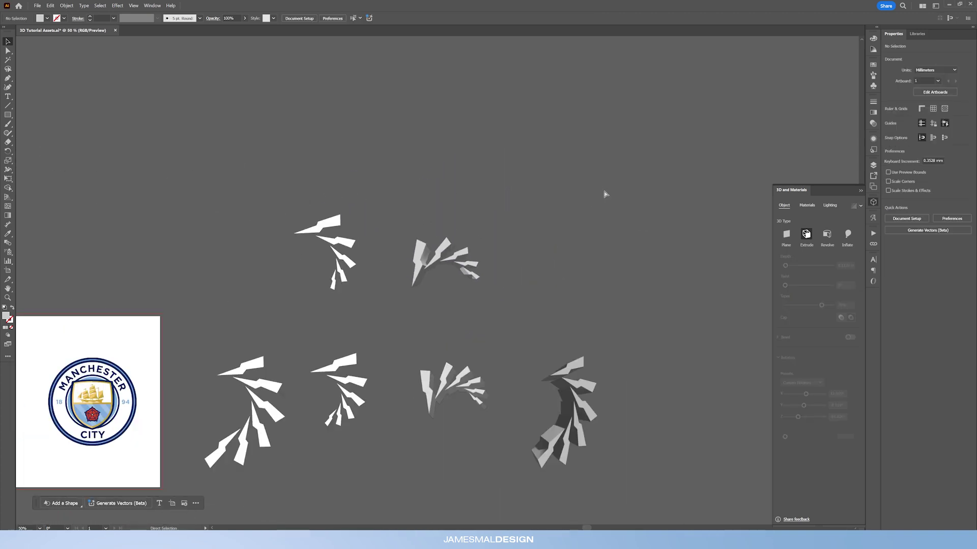
pyautogui.hotkey('ctrl', '=')
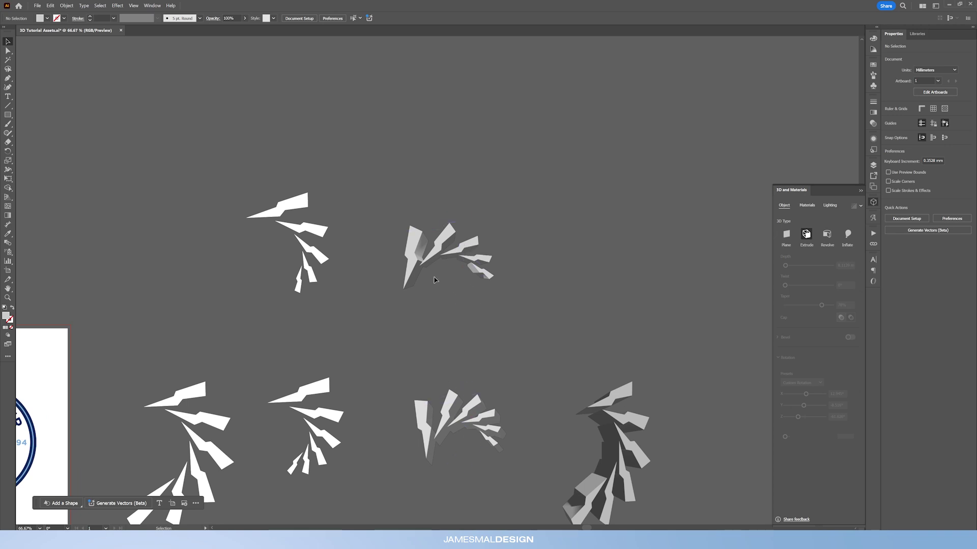
pyautogui.hotkey('ctrl', '=')
pyautogui.hotkey('ctrl', '=')
pyautogui.hotkey('ctrl', '=')
pyautogui.scroll(2, 427, 306)
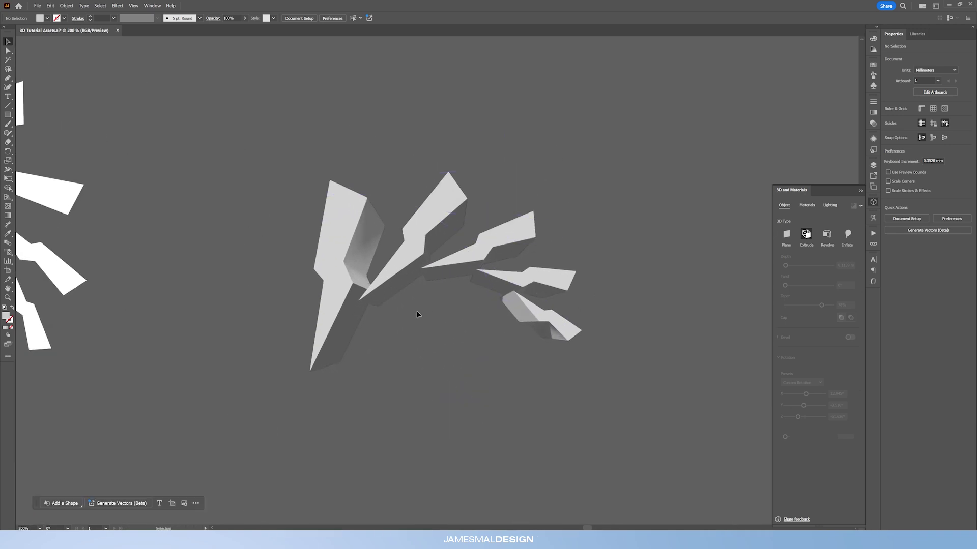
# - Try a Classic bevel with 17% width on the extruded fan, switch the bevel off again, and deselect the fan
pyautogui.click(417, 314)
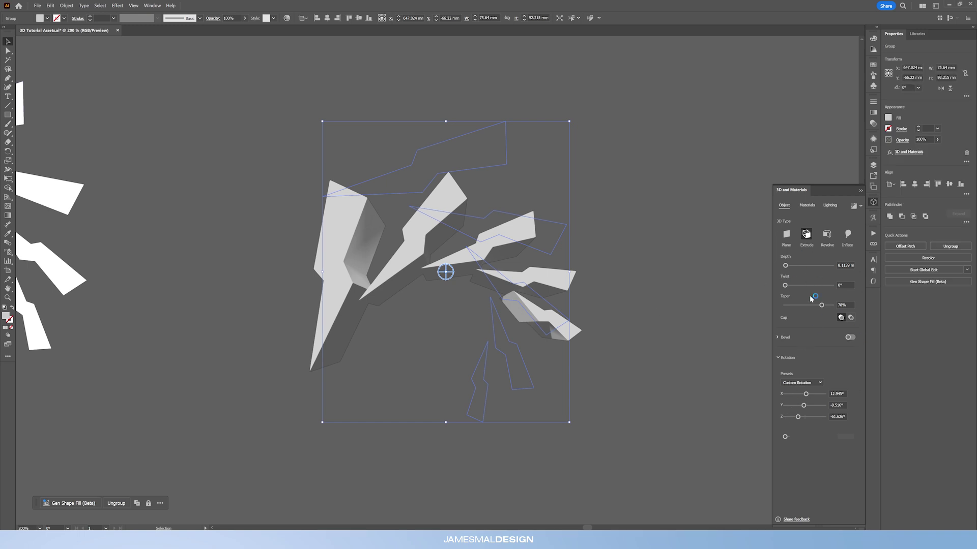
pyautogui.click(778, 338)
pyautogui.click(853, 338)
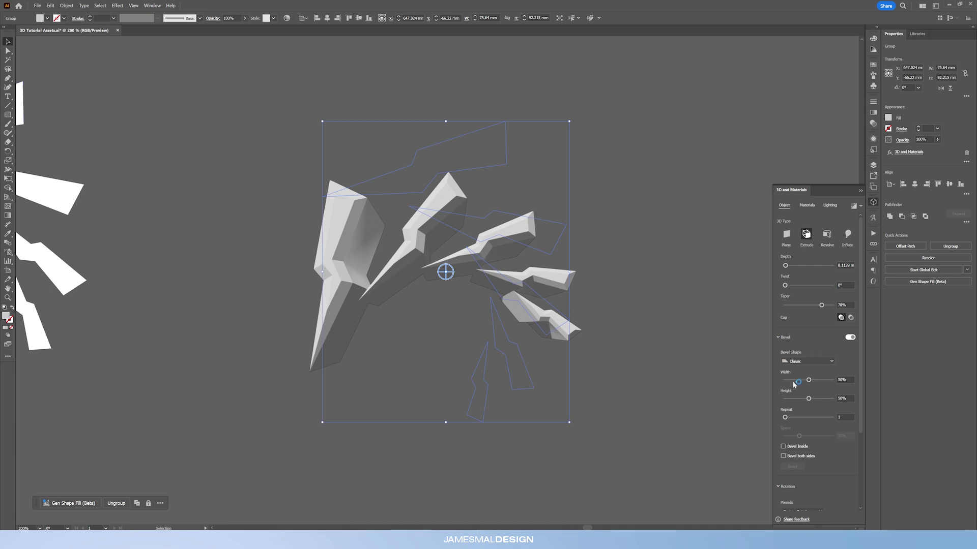
pyautogui.moveTo(790, 380); pyautogui.dragTo(793, 380)
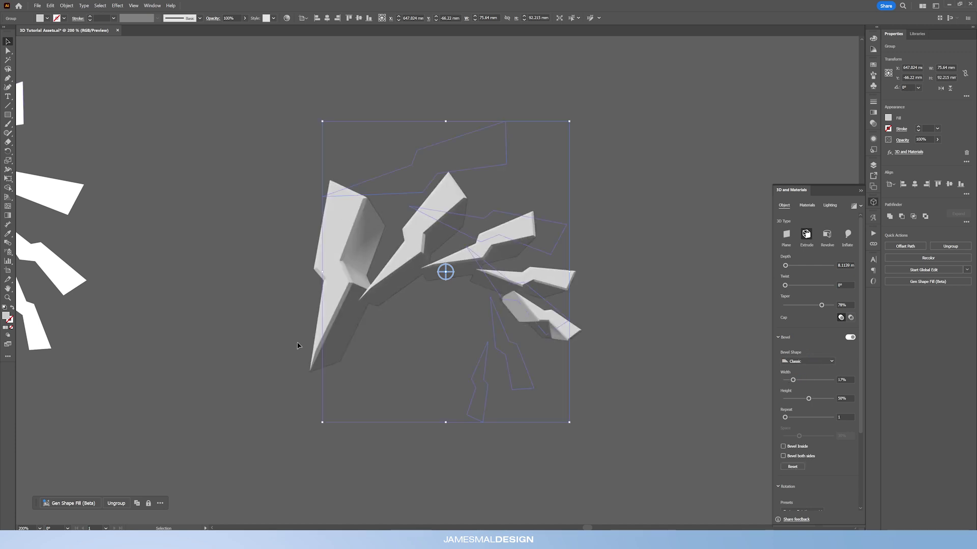
pyautogui.click(806, 361)
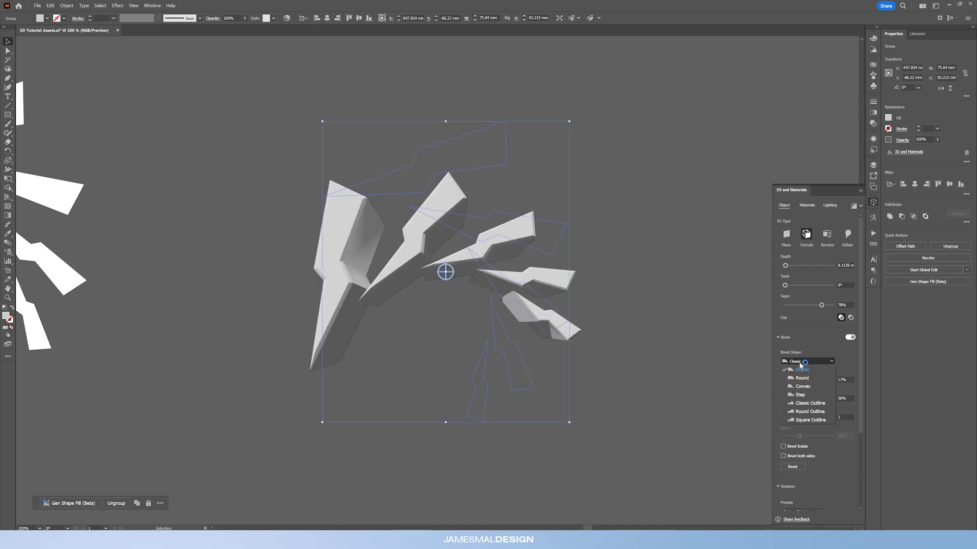
pyautogui.click(845, 369)
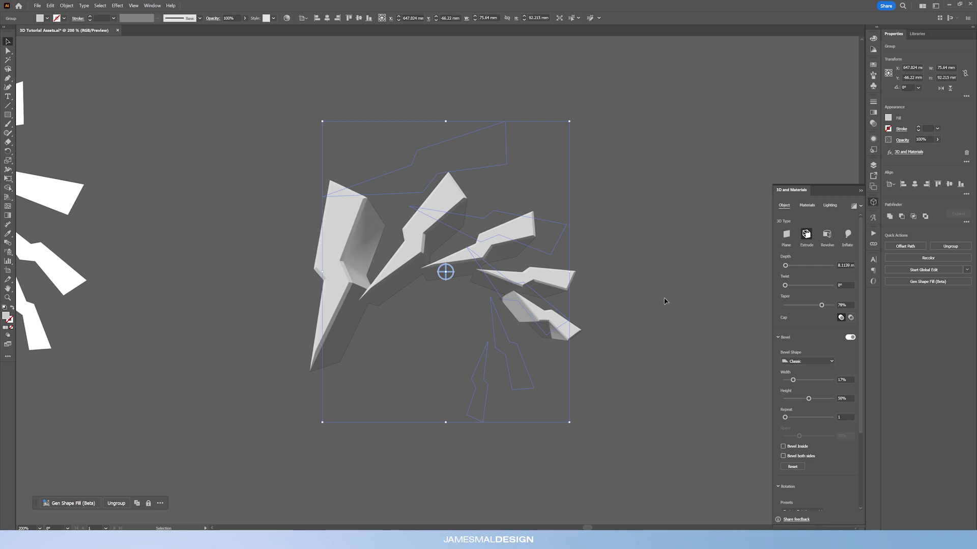
pyautogui.click(850, 337)
pyautogui.click(327, 402)
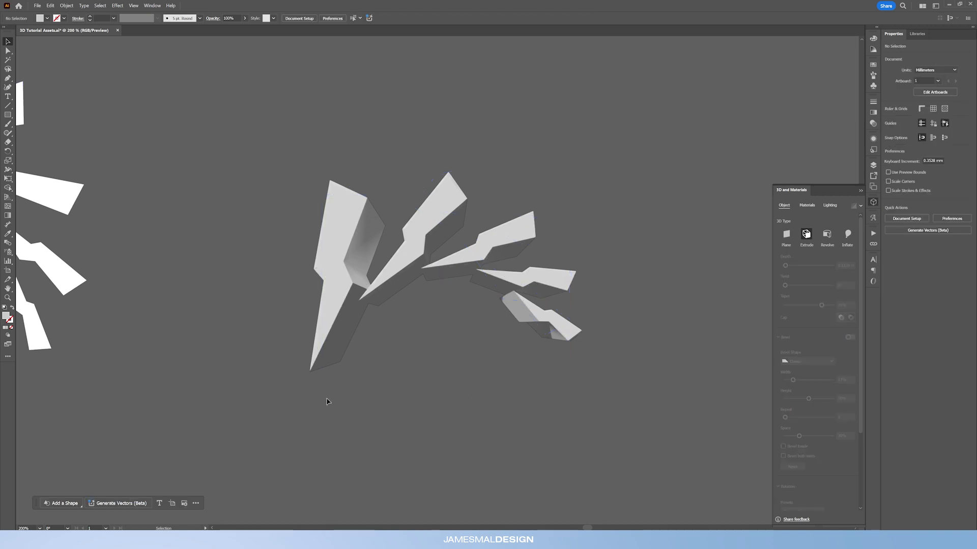
# - Add the extruded fan to the Asset Export collection as a new asset
pyautogui.click(415, 258)
pyautogui.click(861, 190)
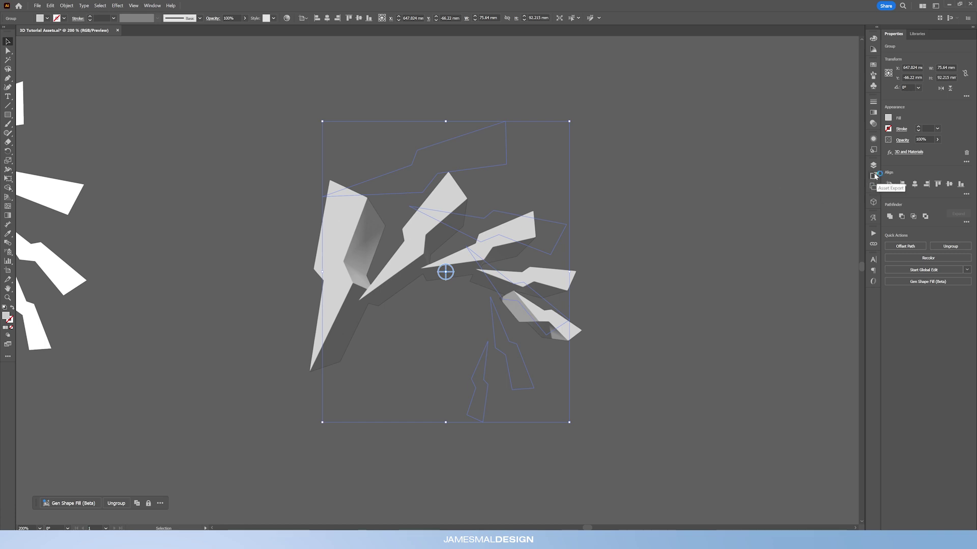
pyautogui.click(152, 5)
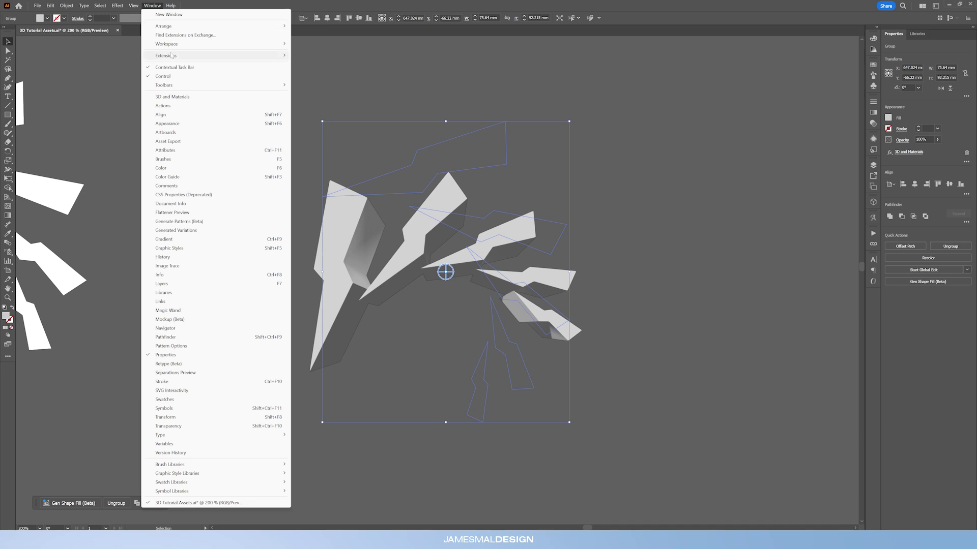
pyautogui.click(197, 141)
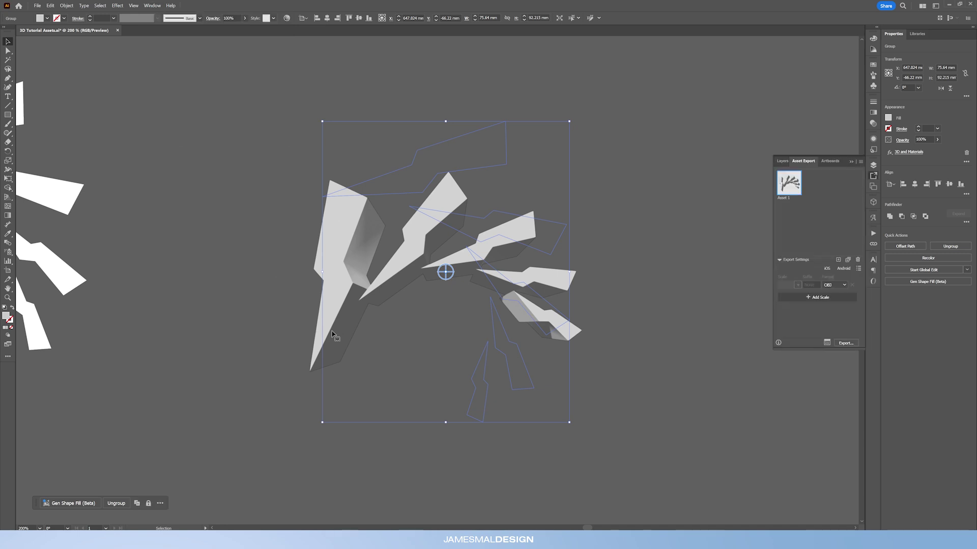
pyautogui.moveTo(421, 248); pyautogui.dragTo(818, 220)
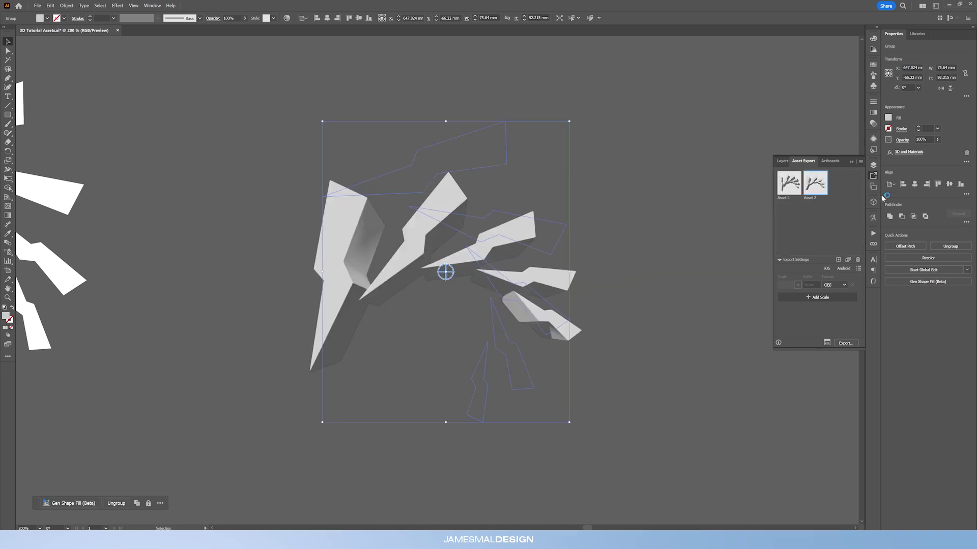
# - Export the newly added fan asset in OBJ format to the 3D Tutorial - Adobe Dimension folder
pyautogui.click(834, 285)
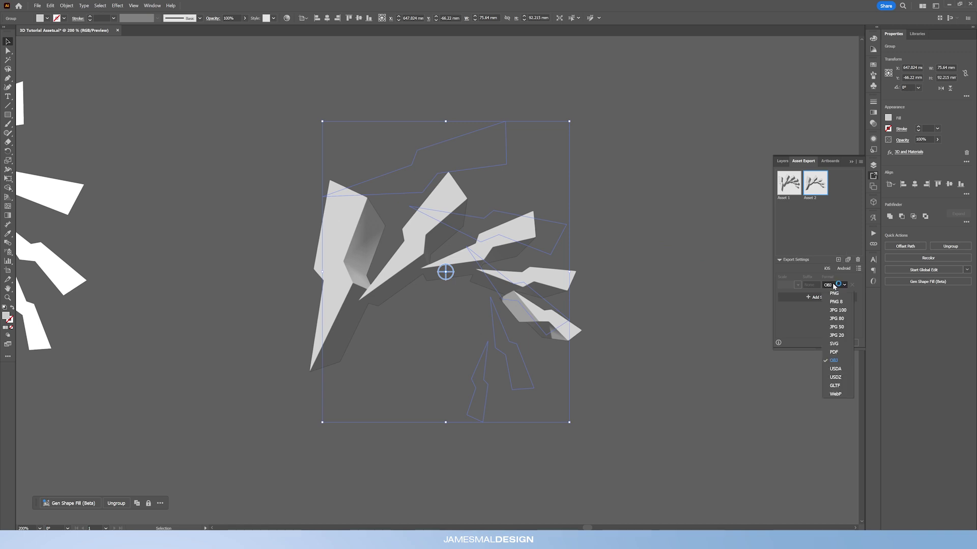
pyautogui.click(832, 361)
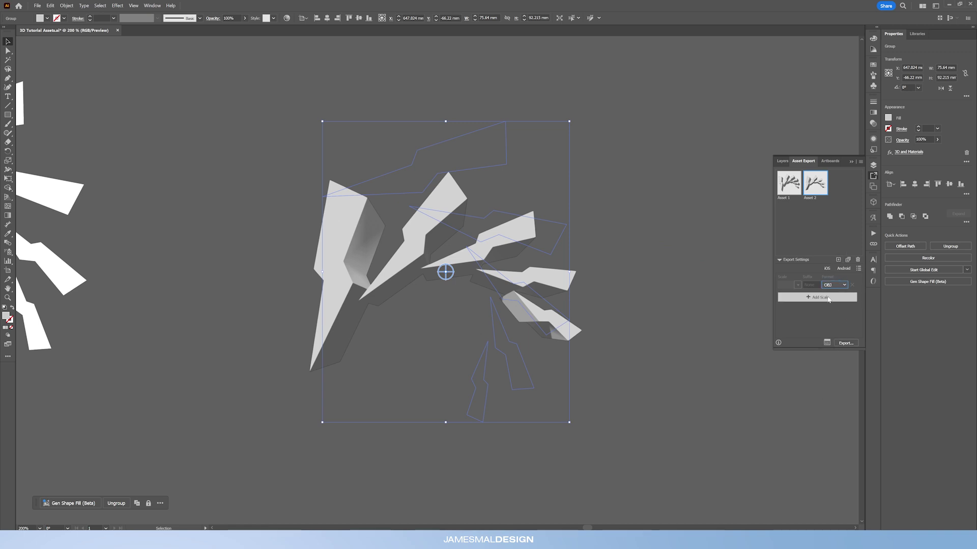
pyautogui.click(843, 344)
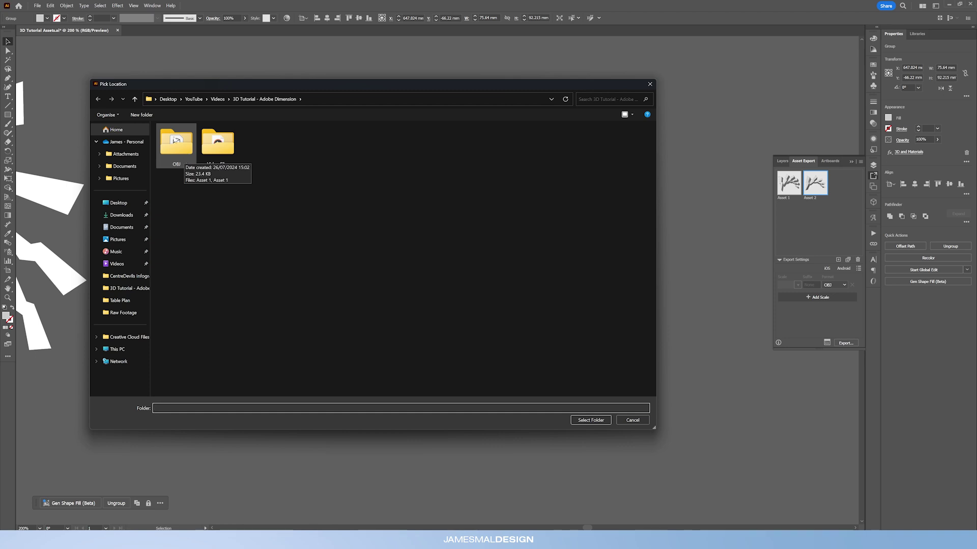
pyautogui.moveTo(338, 87); pyautogui.dragTo(348, 93)
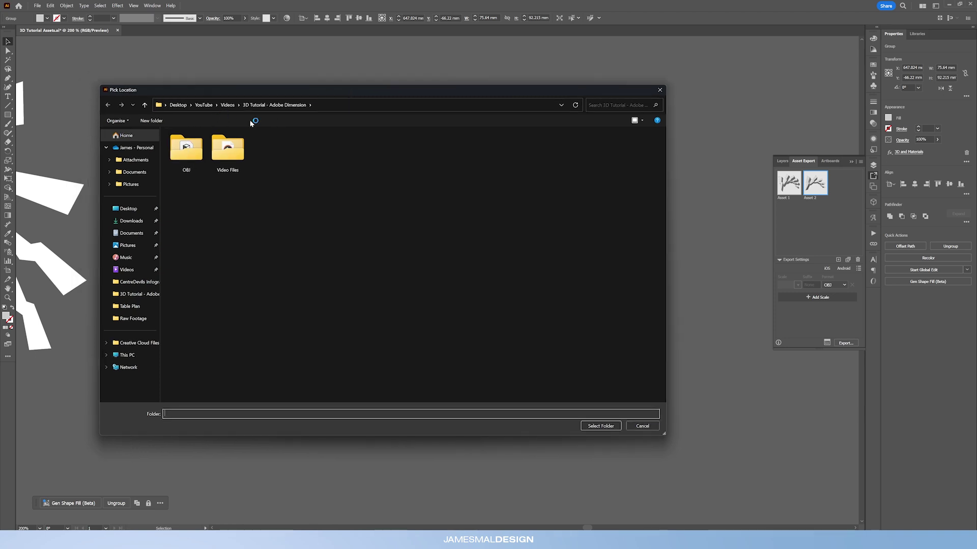
pyautogui.click(600, 426)
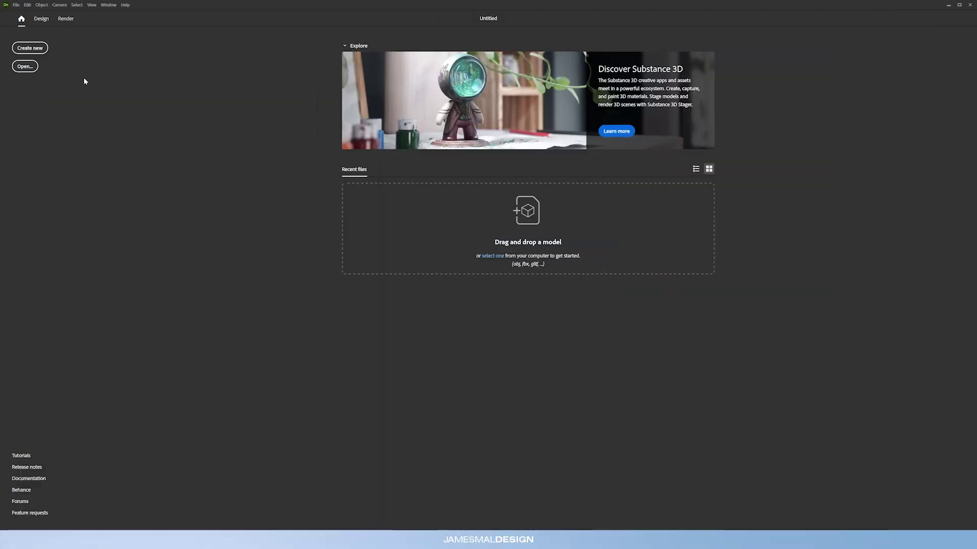
# - Switch to Adobe Dimension, create a new scene, collapse the Basic materials category and expand the starter Models
pyautogui.click(45, 51)
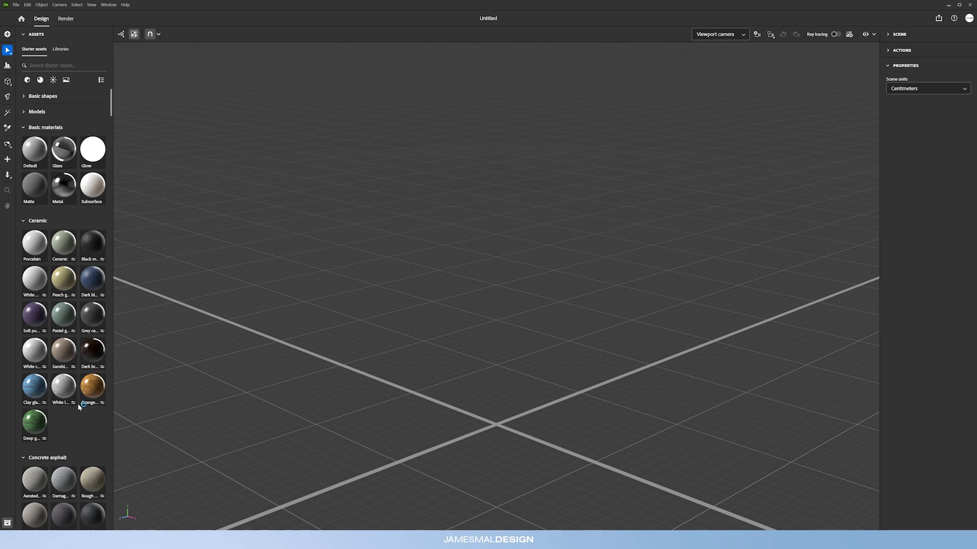
pyautogui.click(24, 127)
pyautogui.click(25, 111)
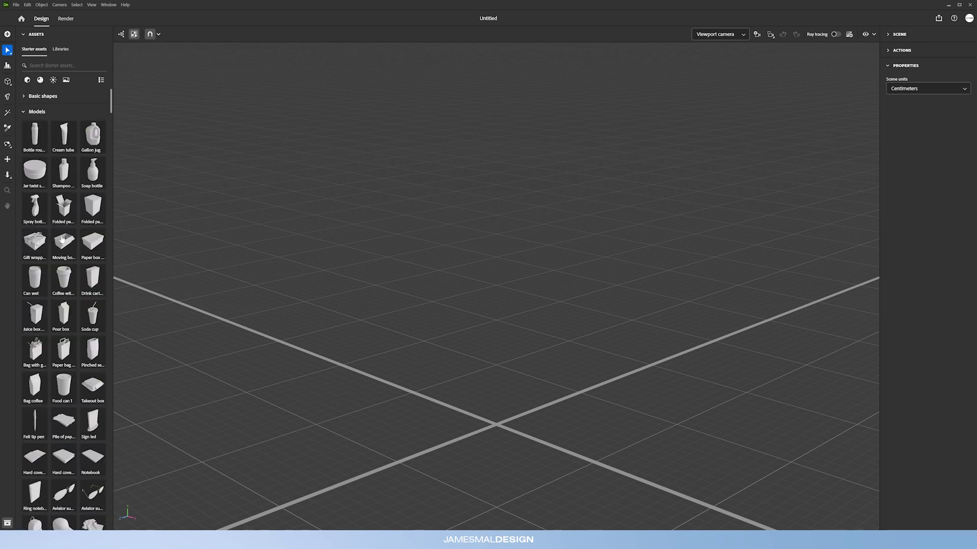
# - Try out the starter food can model in the scene, delete it again and collapse the Models category
pyautogui.moveTo(61, 381); pyautogui.dragTo(410, 351)
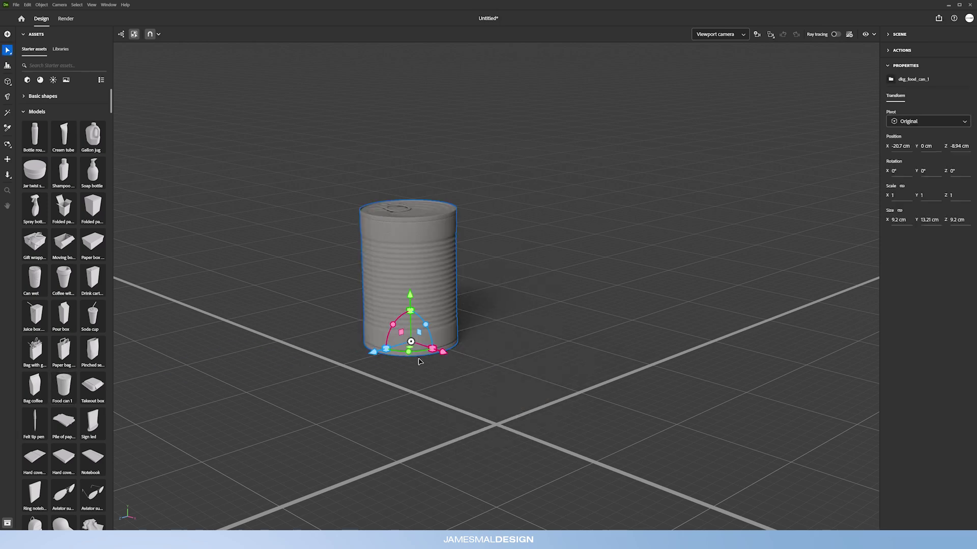
pyautogui.press('Delete')
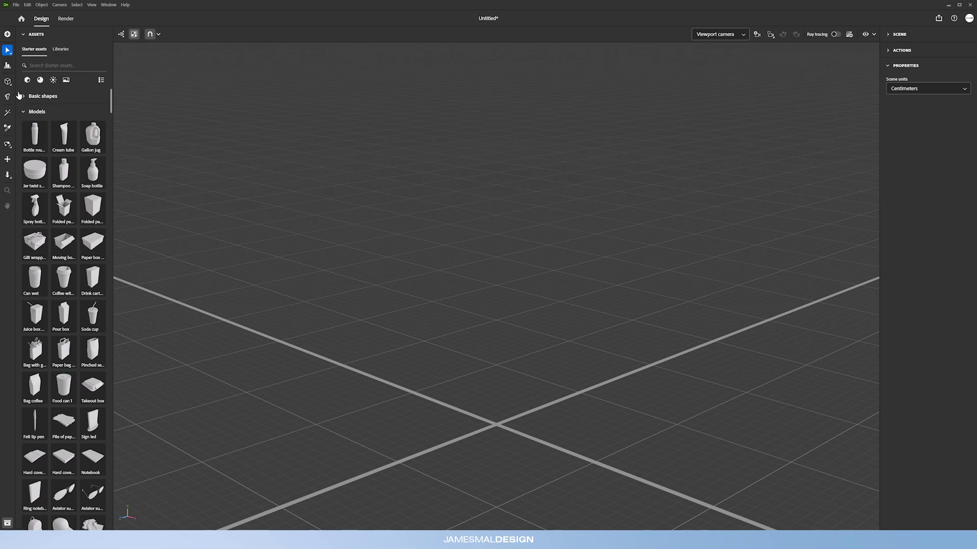
pyautogui.click(24, 112)
# - Browse the starter materials from Ceramic to Paint, including Marble granite and Metal, collapsing each category in turn
pyautogui.scroll(-8, 70, 328)
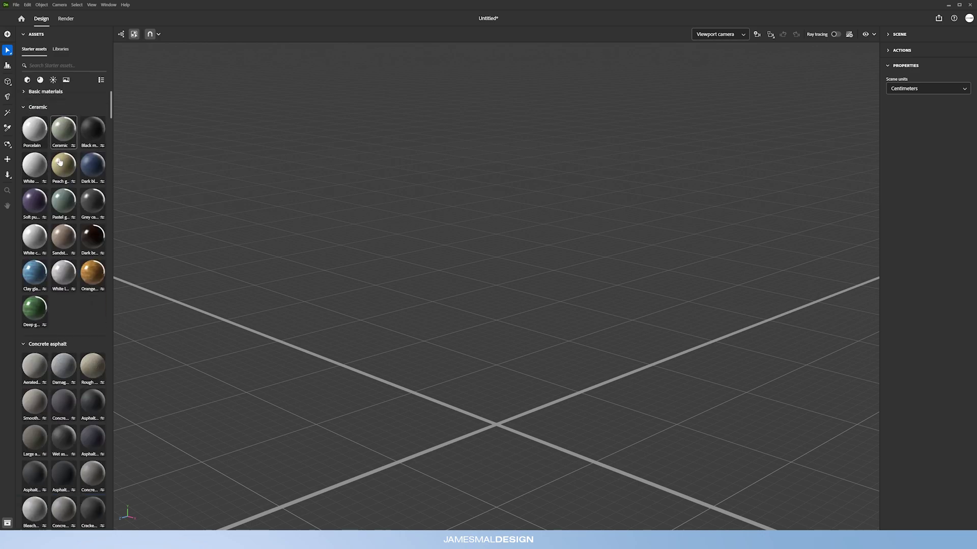
pyautogui.scroll(8, 67, 168)
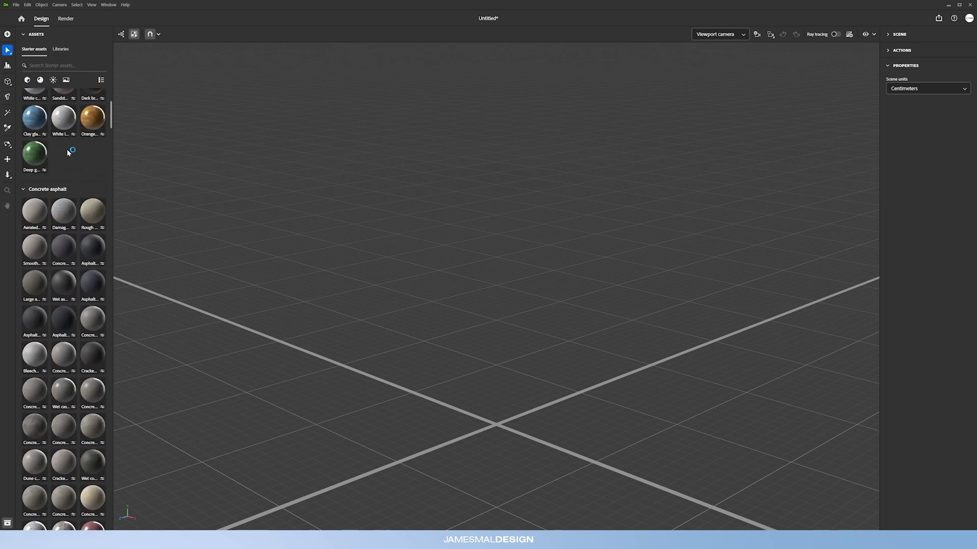
pyautogui.click(23, 142)
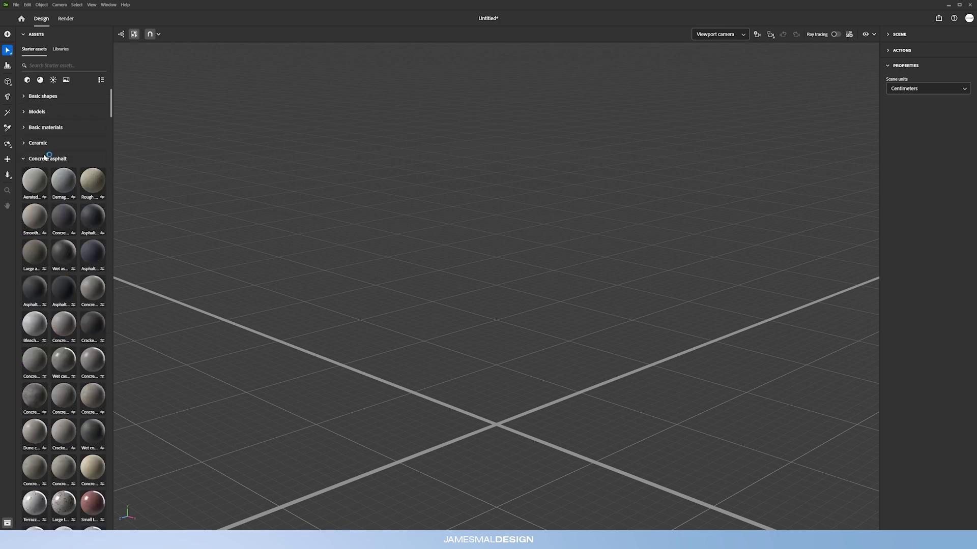
pyautogui.click(23, 159)
pyautogui.click(23, 173)
pyautogui.click(23, 190)
pyautogui.click(24, 206)
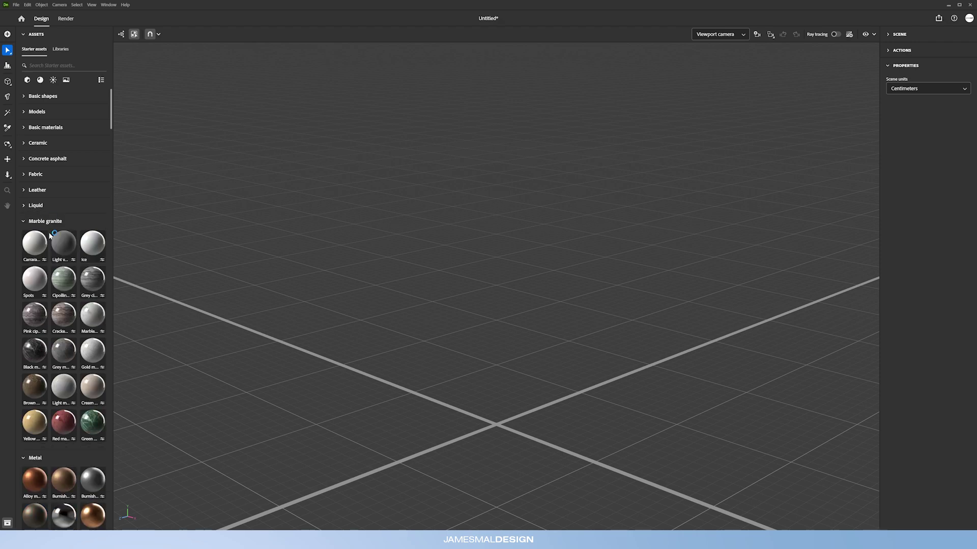
pyautogui.click(23, 221)
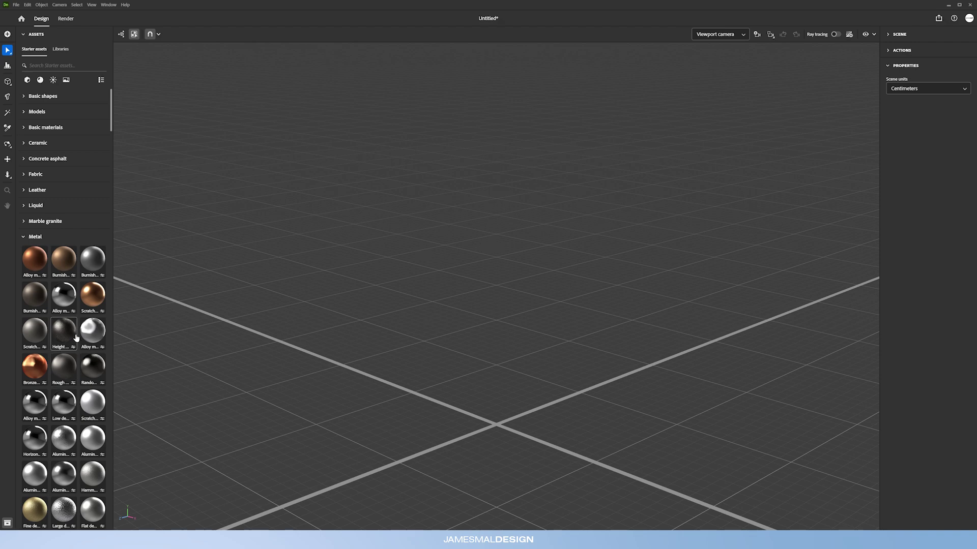
pyautogui.click(21, 238)
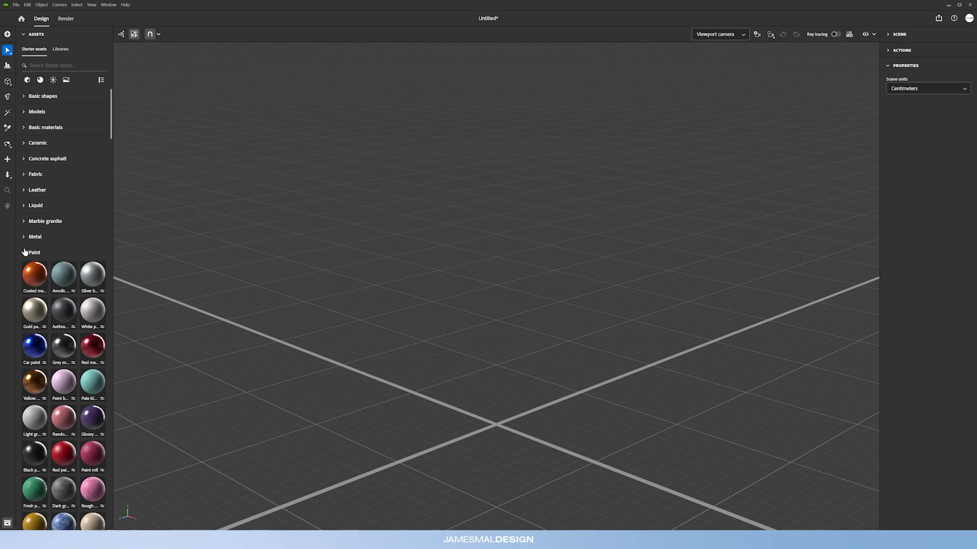
pyautogui.click(24, 253)
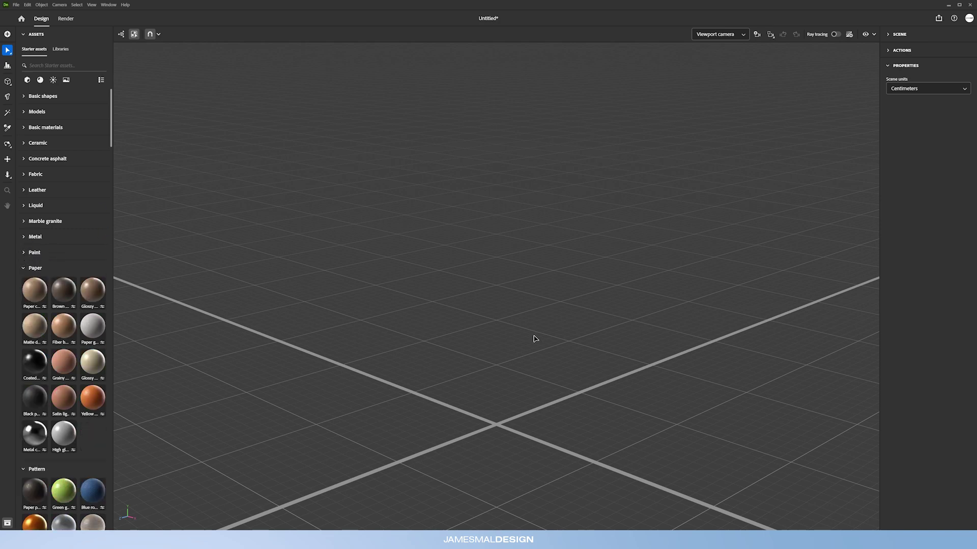
# - Add a camera to the scene and set its output size to 3,000 × 3,000 px
pyautogui.click(758, 36)
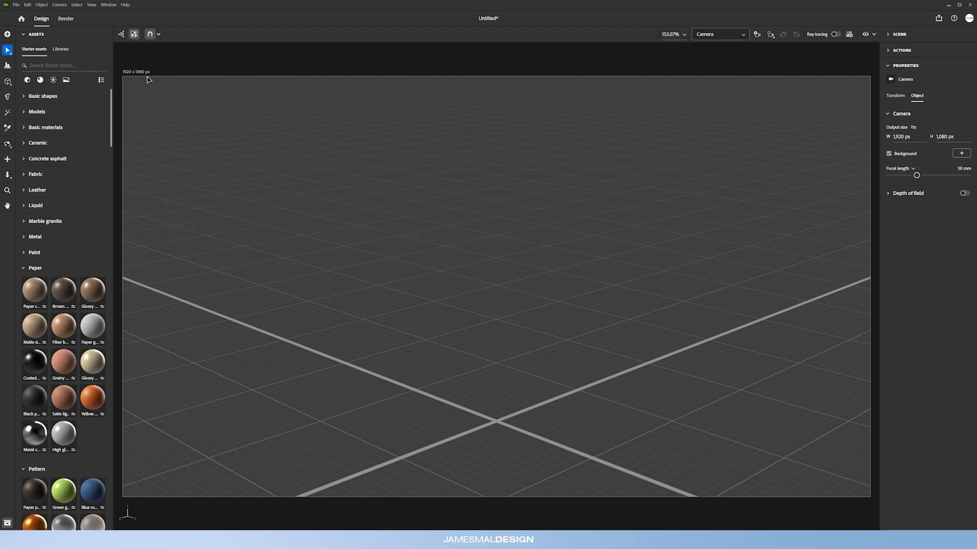
pyautogui.click(901, 137)
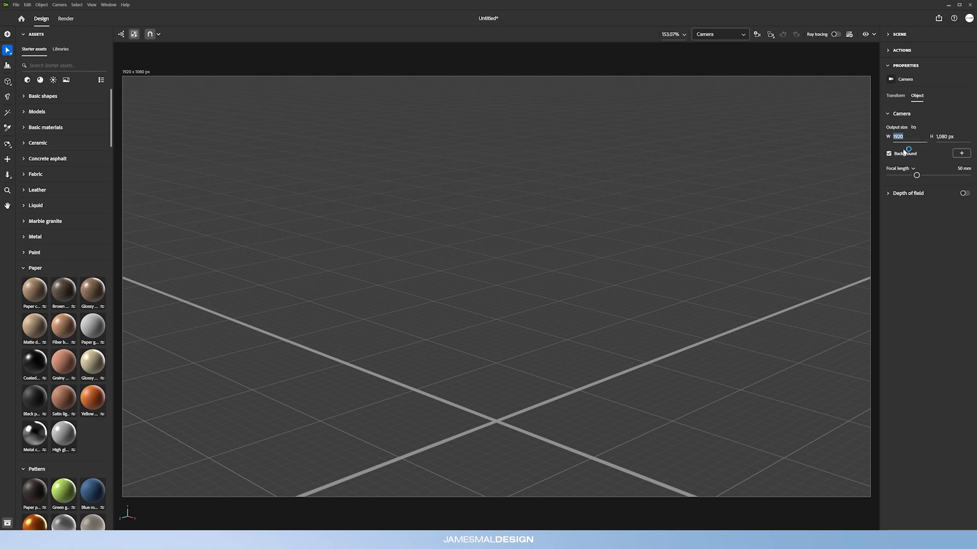
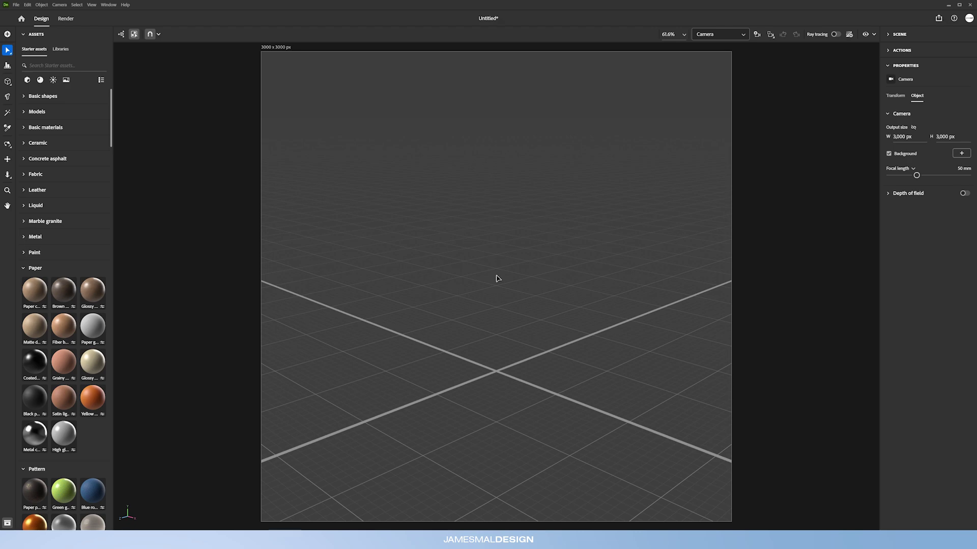
pyautogui.click(928, 130)
# - Import the exported Asset 2 model with UVs generated, and raise it to a Y position of about 21.26 cm
pyautogui.moveTo(314, 243); pyautogui.dragTo(474, 284)
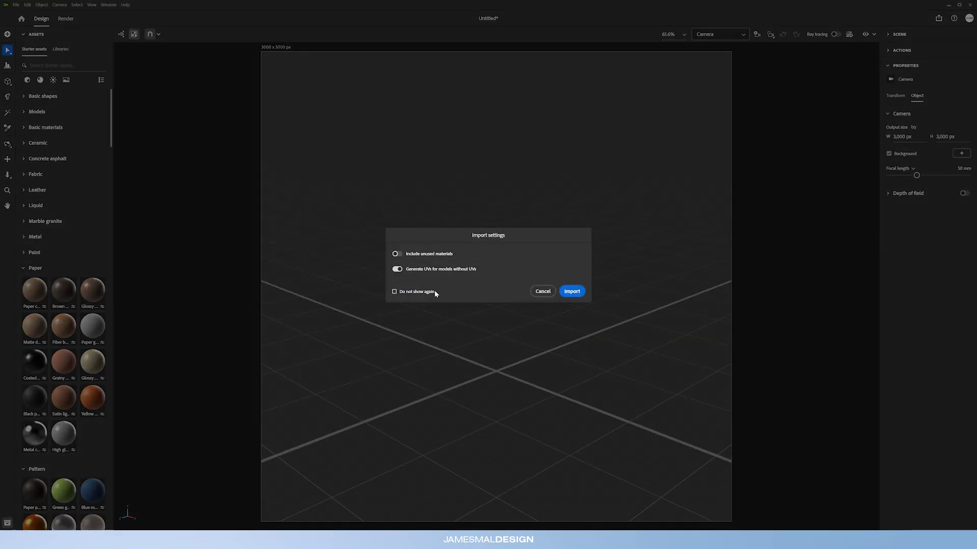
pyautogui.click(571, 291)
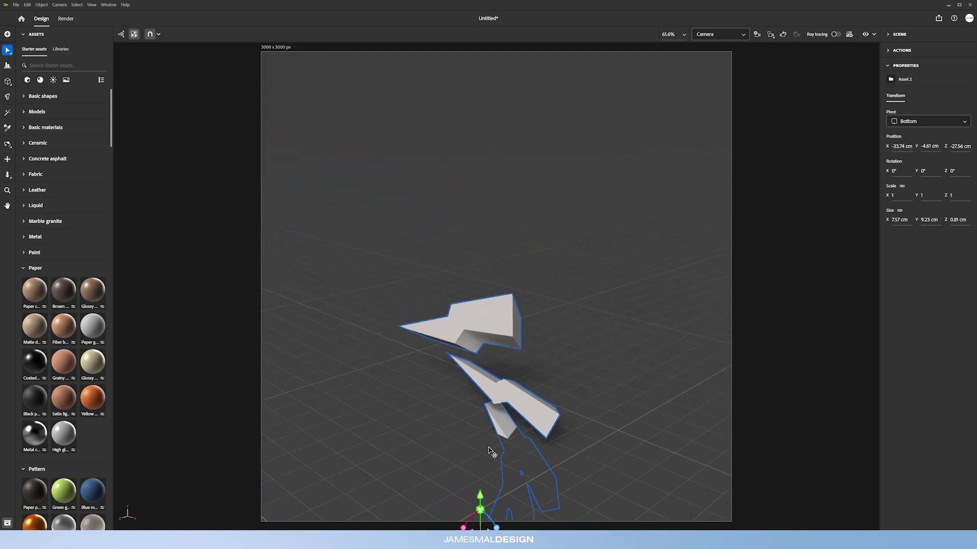
pyautogui.moveTo(483, 501); pyautogui.dragTo(612, 173)
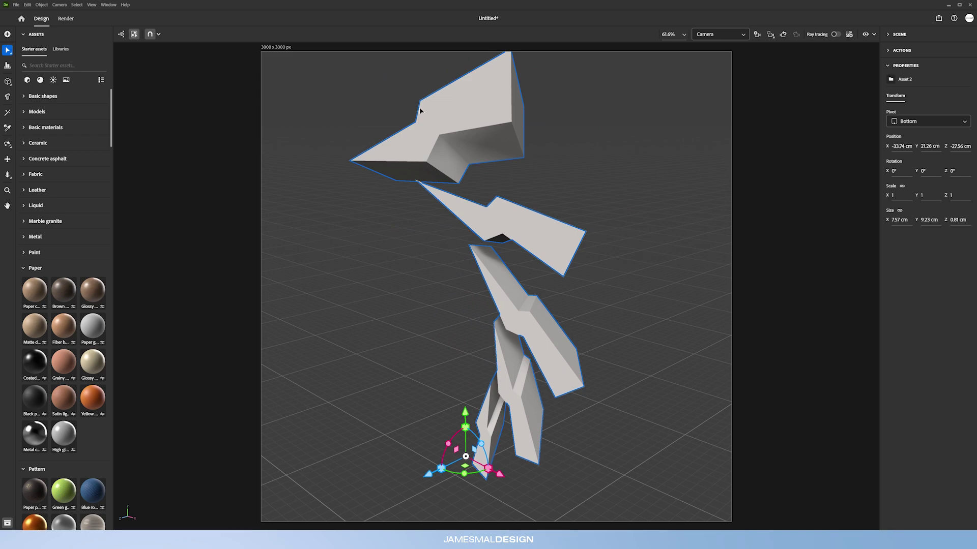
# - Rotate the imported fan to about 67.38° on Z and turn the camera to view its arch from the front
pyautogui.moveTo(551, 304); pyautogui.dragTo(678, 229)
pyautogui.moveTo(502, 463); pyautogui.dragTo(667, 272)
pyautogui.moveTo(579, 218); pyautogui.dragTo(610, 166)
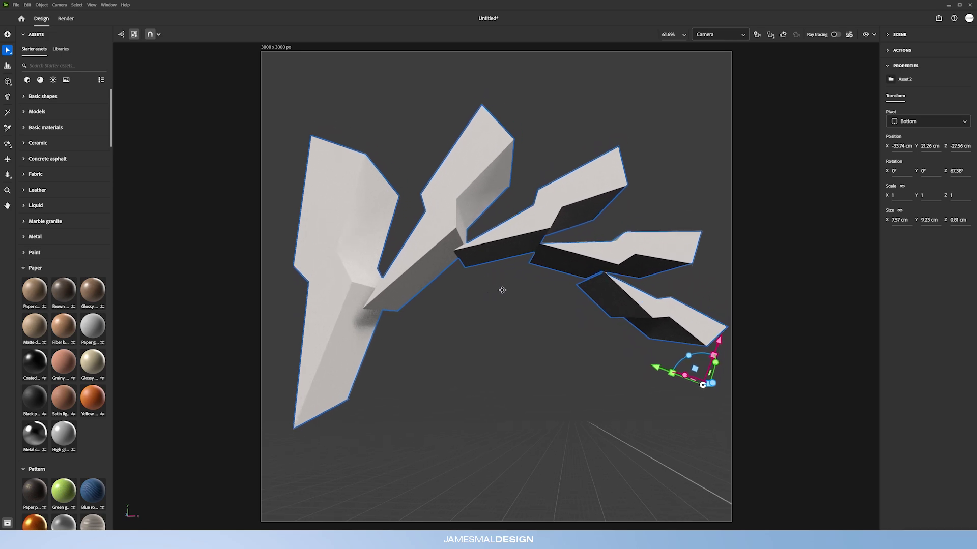
# - Fine-tune the camera's angle and distance so the whole fan fills the square frame
pyautogui.moveTo(506, 275); pyautogui.dragTo(482, 272)
pyautogui.scroll(3, 483, 255)
pyautogui.scroll(-4, 481, 254)
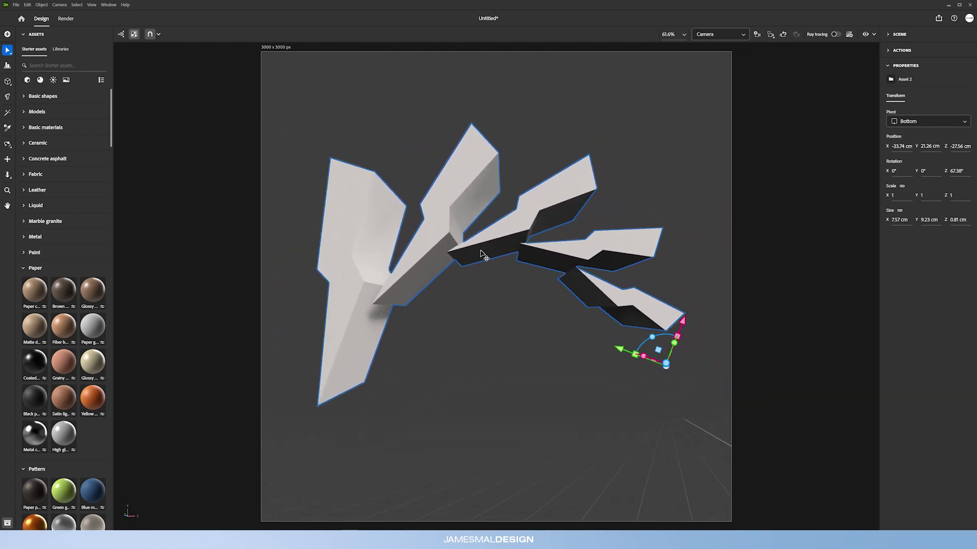
pyautogui.scroll(2, 484, 255)
pyautogui.moveTo(488, 253); pyautogui.dragTo(495, 274)
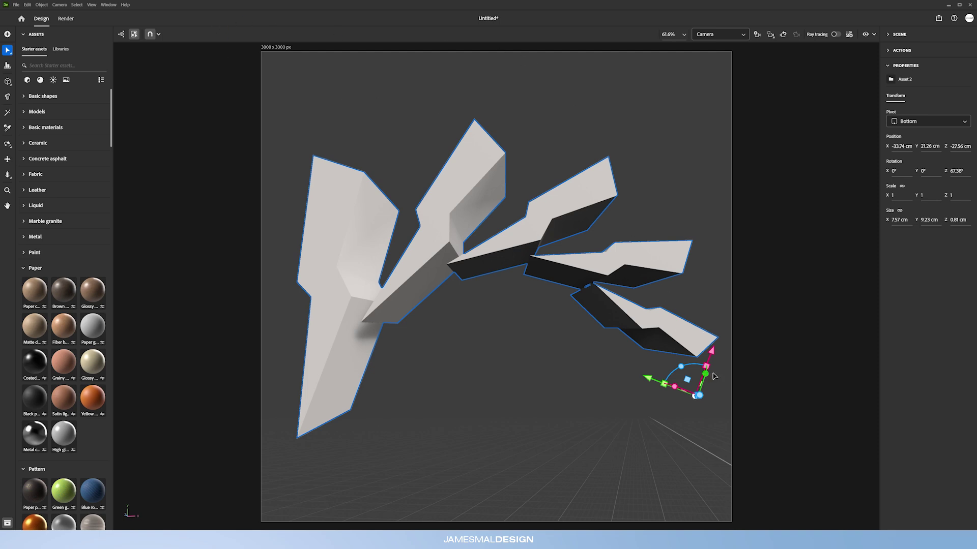
pyautogui.moveTo(422, 304); pyautogui.dragTo(413, 300)
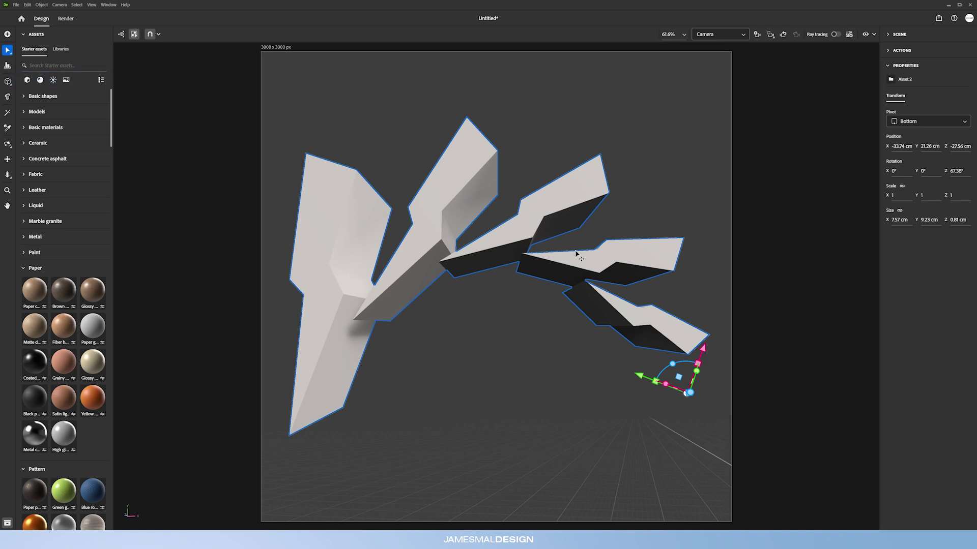
# - Collapse the remaining material categories from Paper through Wood in the starter assets
pyautogui.click(24, 268)
pyautogui.click(24, 284)
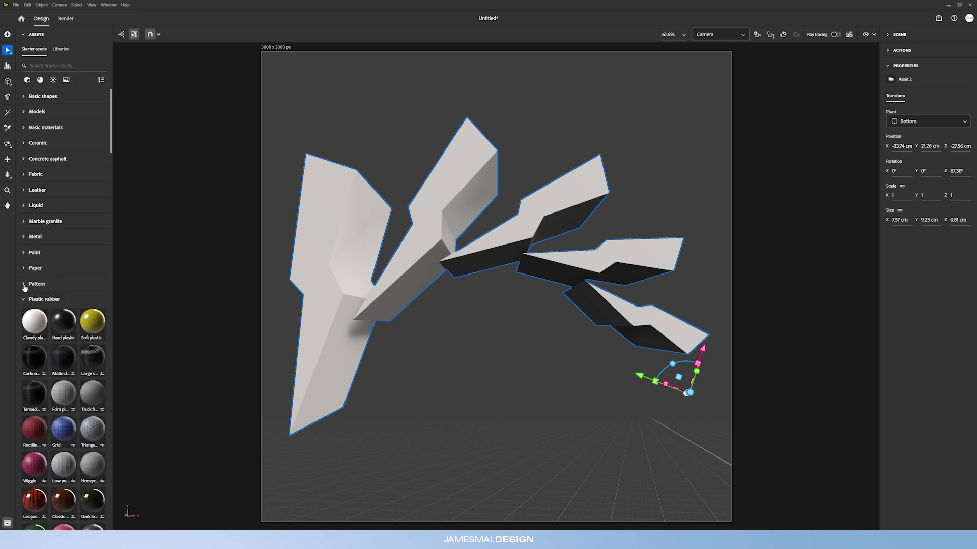
pyautogui.click(24, 300)
pyautogui.click(24, 315)
pyautogui.click(24, 331)
pyautogui.scroll(-3, 34, 351)
pyautogui.click(23, 307)
pyautogui.click(24, 325)
pyautogui.scroll(2, 41, 289)
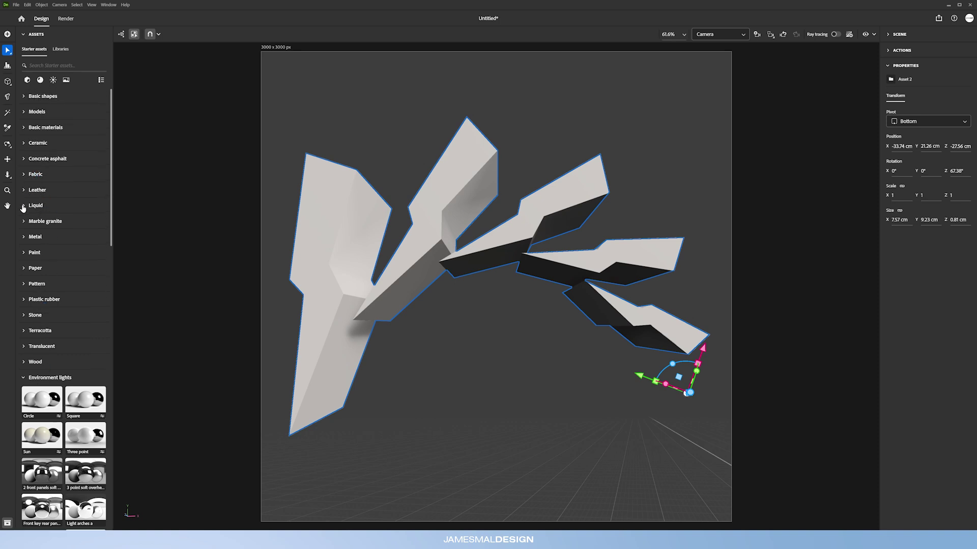
# - Apply the Beer material from the Liquid category to the fan and slightly adjust the camera view
pyautogui.click(23, 206)
pyautogui.moveTo(37, 230); pyautogui.dragTo(330, 262)
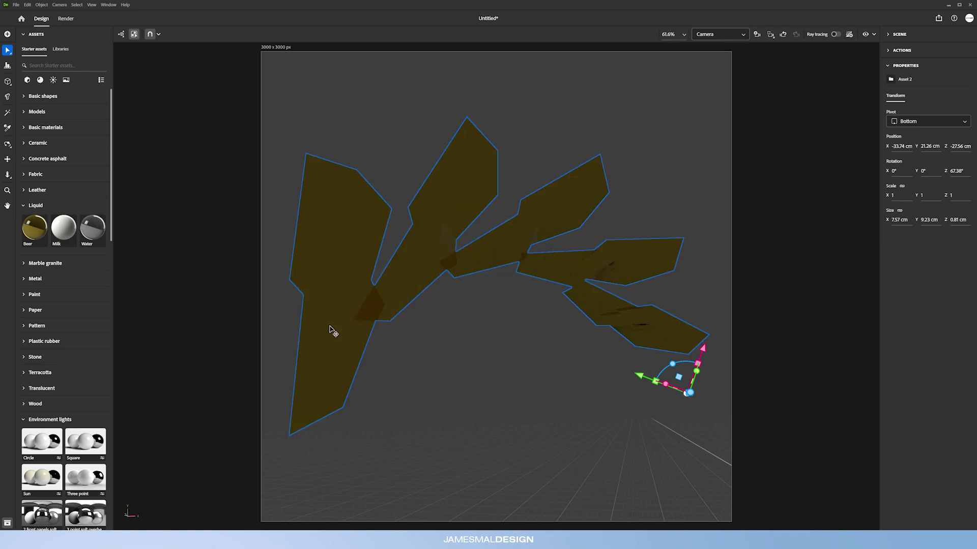
pyautogui.moveTo(388, 246)
pyautogui.mouseDown()
pyautogui.moveTo(434, 200)
pyautogui.moveTo(466, 207)
pyautogui.moveTo(517, 192)
pyautogui.moveTo(517, 170)
pyautogui.moveTo(508, 183)
pyautogui.moveTo(495, 177)
pyautogui.moveTo(503, 166)
pyautogui.moveTo(488, 194)
pyautogui.moveTo(436, 209)
pyautogui.moveTo(447, 209)
pyautogui.mouseUp()
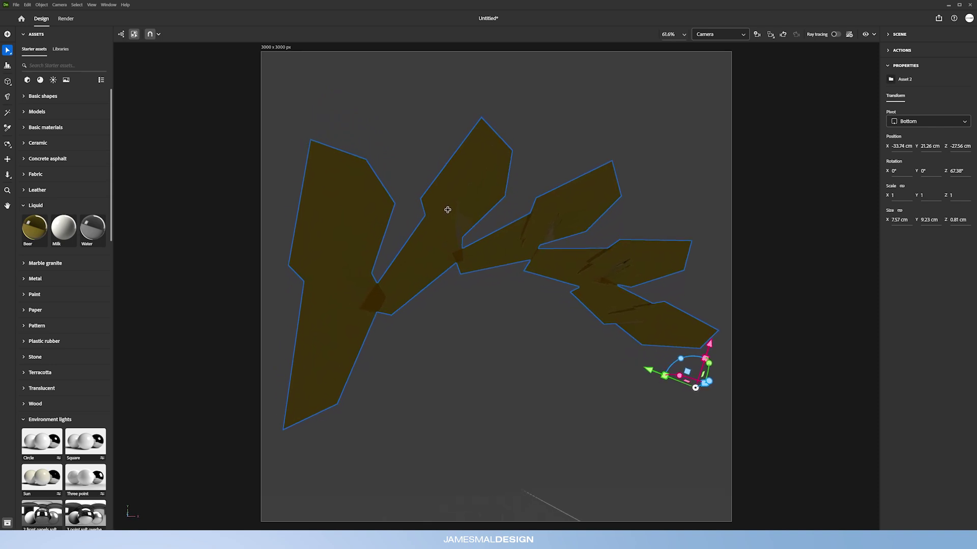
# - Show the scene's object list and available actions, and expand the Asset 2 group to list its parts
pyautogui.click(889, 65)
pyautogui.click(889, 65)
pyautogui.click(888, 50)
pyautogui.click(889, 34)
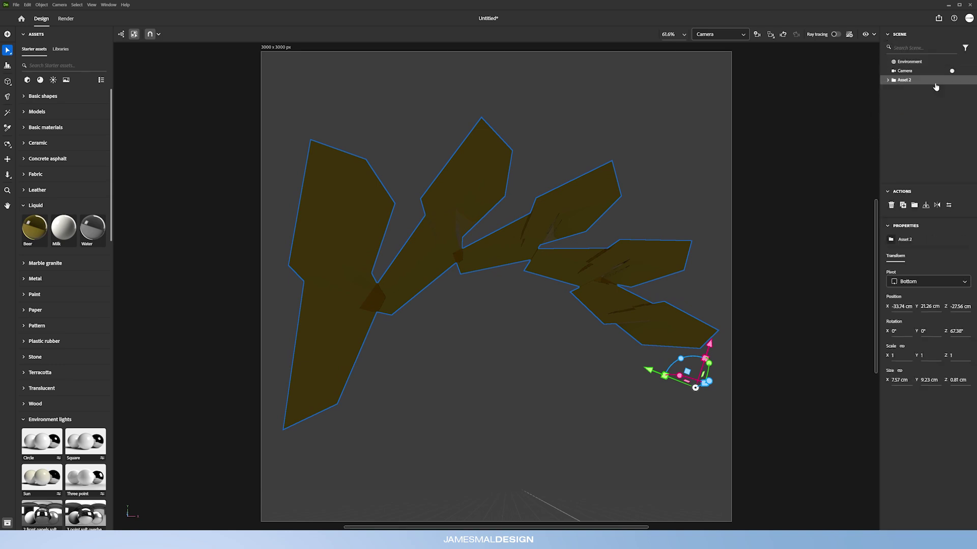
pyautogui.click(887, 80)
# - Select the fan's parts one after another, from groupNumber_0 to groupNumber_4, to identify which blade each one is
pyautogui.click(911, 90)
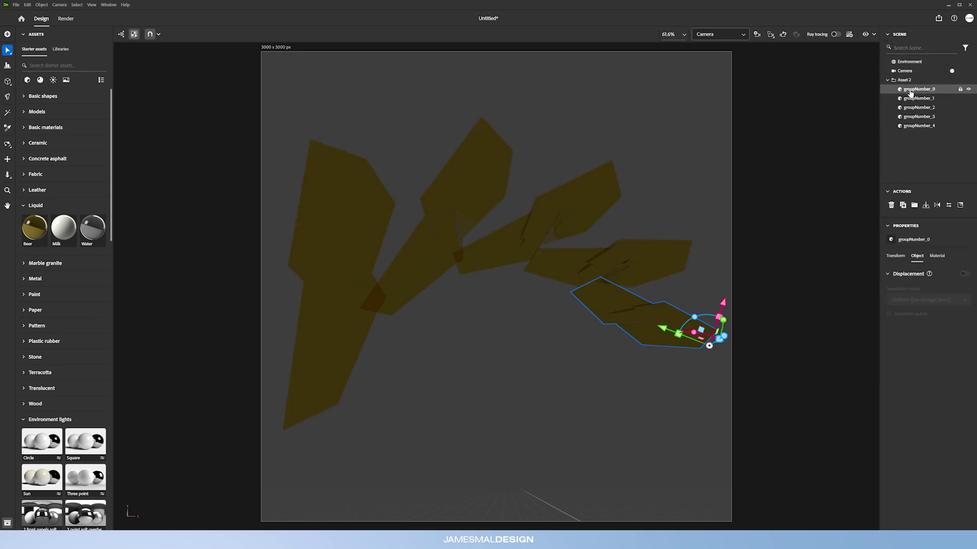
pyautogui.press('Down')
pyautogui.press('Down')
pyautogui.press('Down')
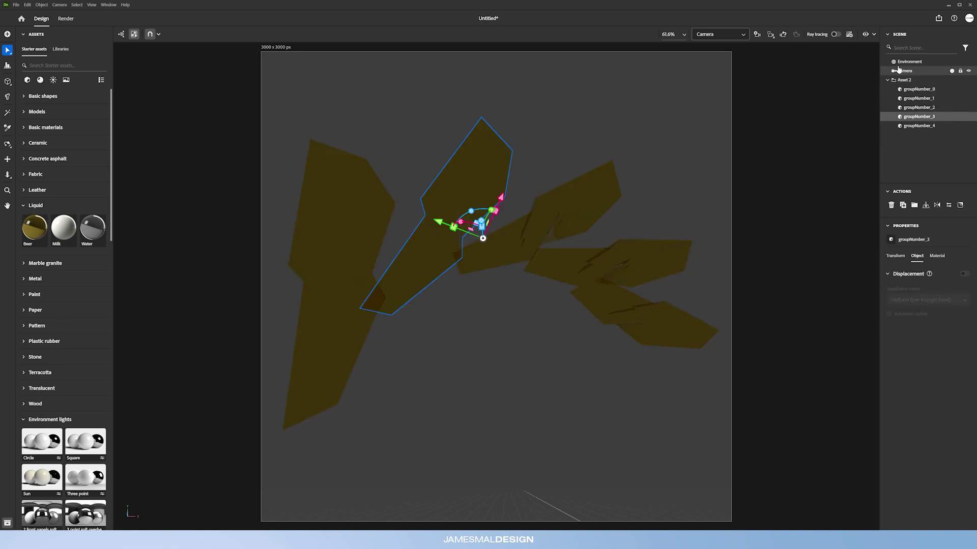
pyautogui.click(912, 98)
pyautogui.click(914, 108)
pyautogui.click(914, 117)
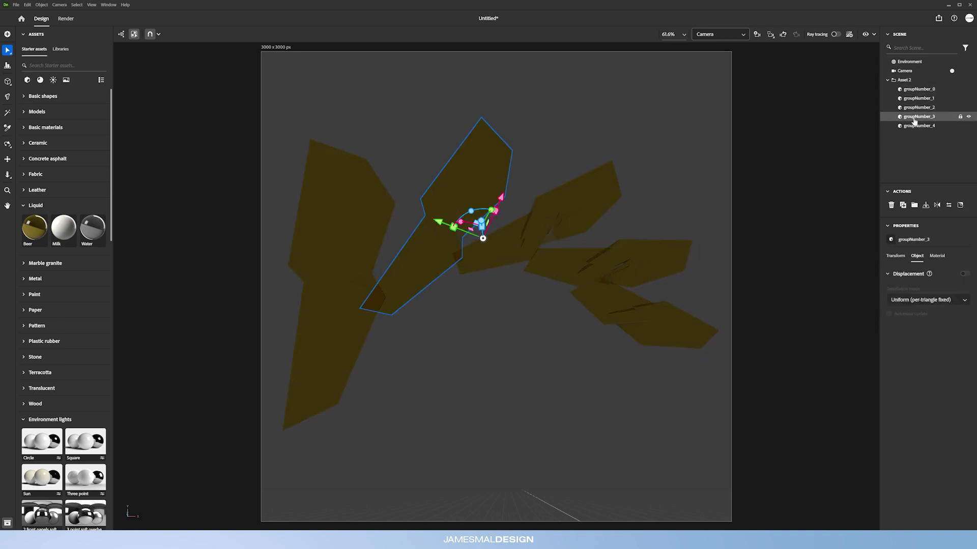
pyautogui.click(914, 126)
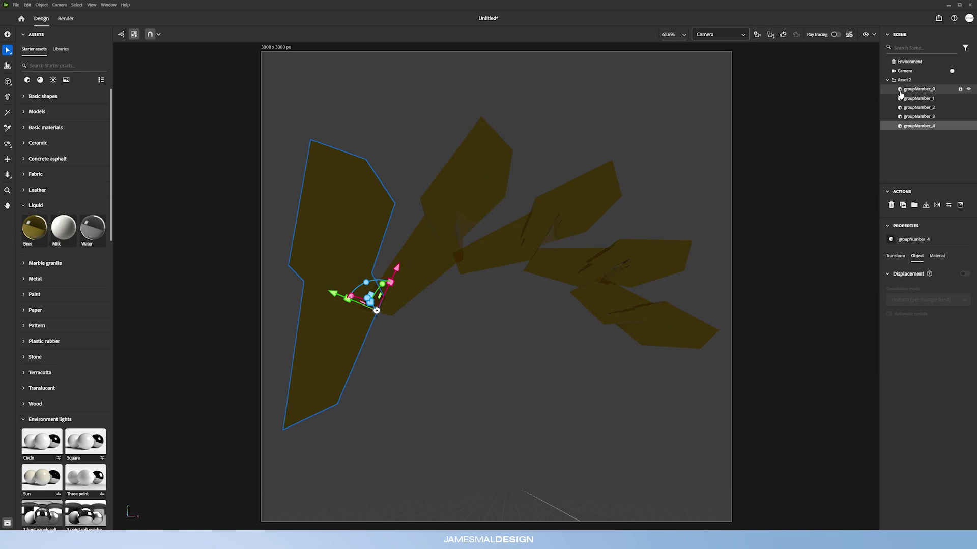
# - Collapse the Asset 2 group and Liquid category, search the starter assets for "oil", check the Metal results, and clear the search
pyautogui.click(887, 80)
pyautogui.click(32, 205)
pyautogui.click(32, 65)
pyautogui.write('oil')
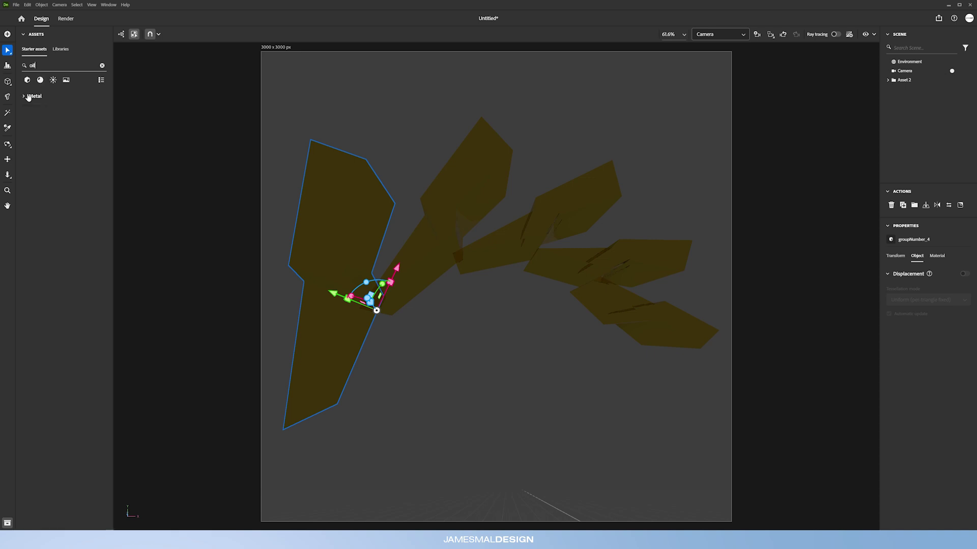
pyautogui.click(25, 96)
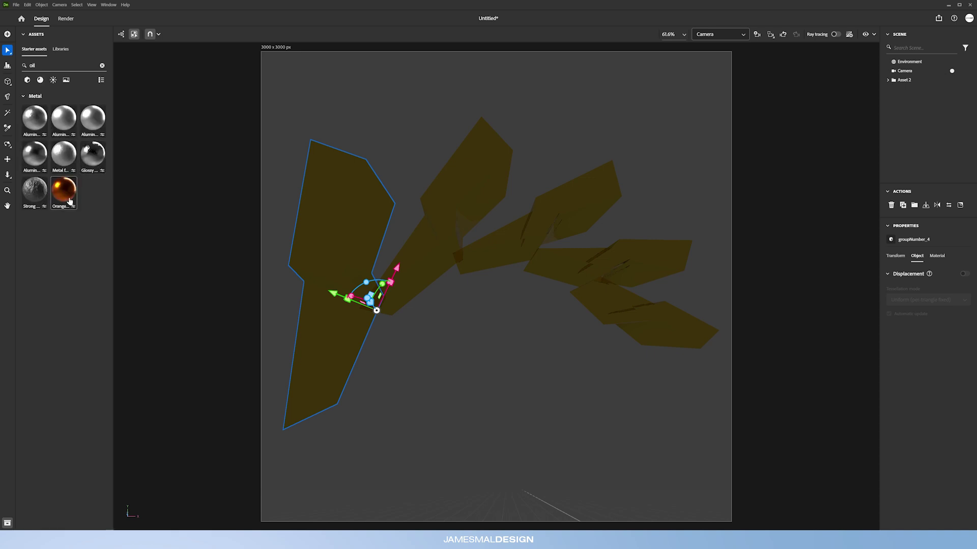
pyautogui.moveTo(69, 201)
pyautogui.click(25, 96)
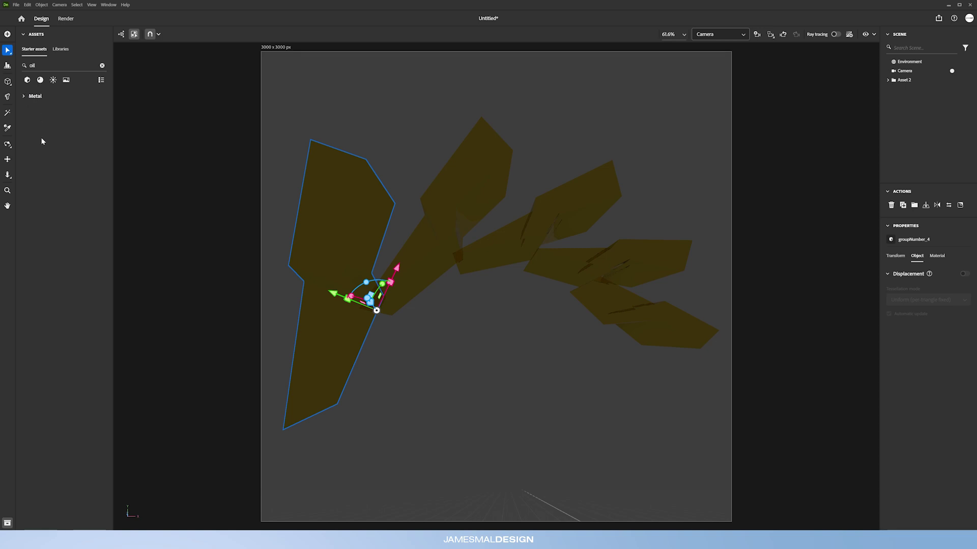
pyautogui.doubleClick(22, 66)
pyautogui.press('BackSpace')
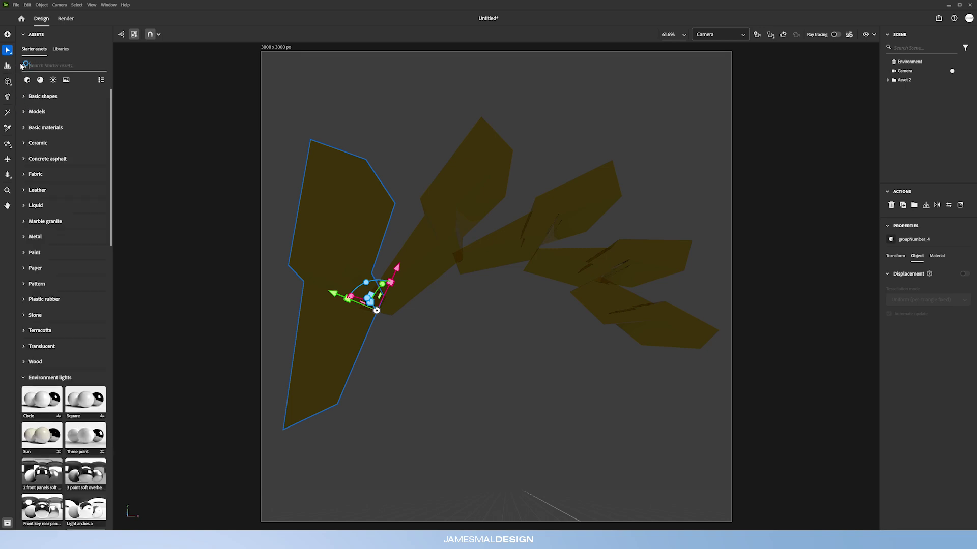
# - Nudge the camera view and set the environment light's intensity to 200% and its rotation to -24°
pyautogui.moveTo(526, 254); pyautogui.dragTo(451, 268)
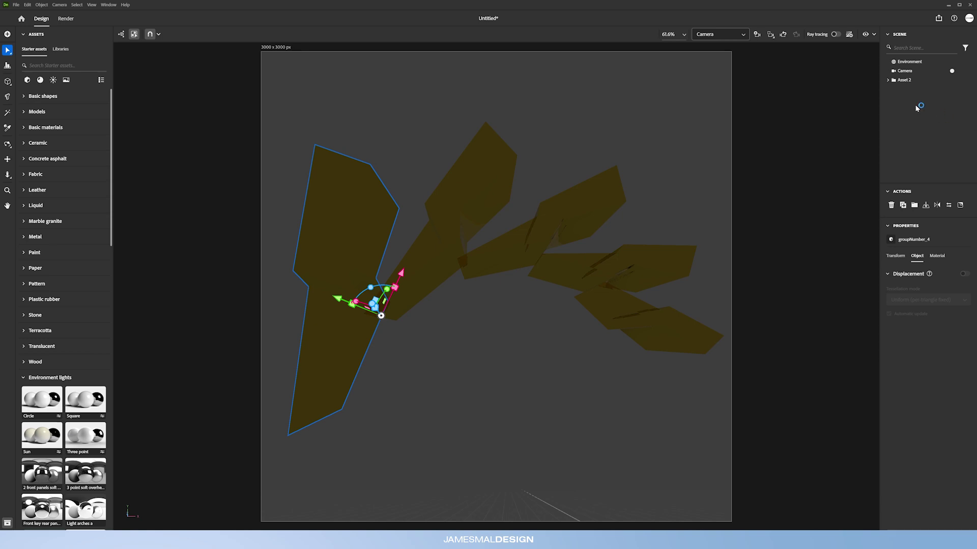
pyautogui.click(909, 61)
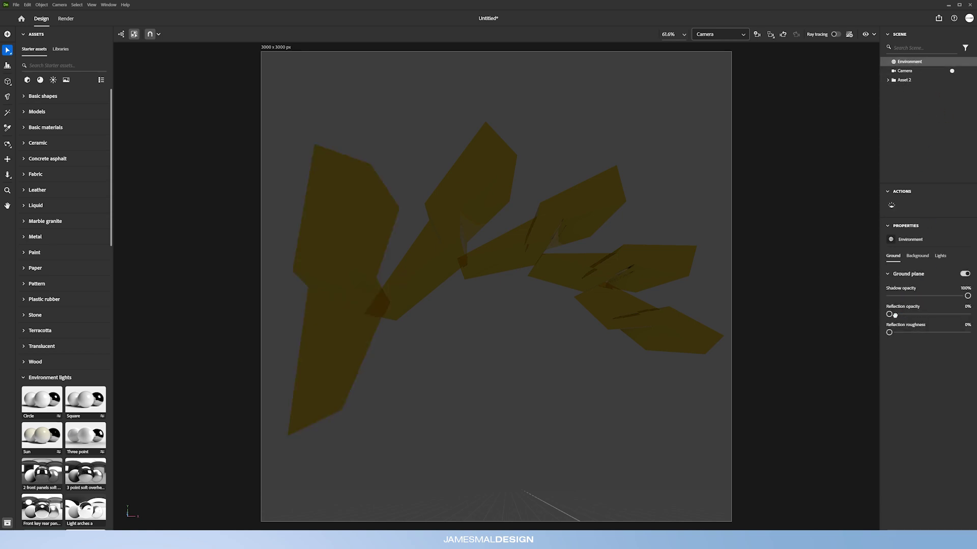
pyautogui.click(918, 260)
pyautogui.click(940, 257)
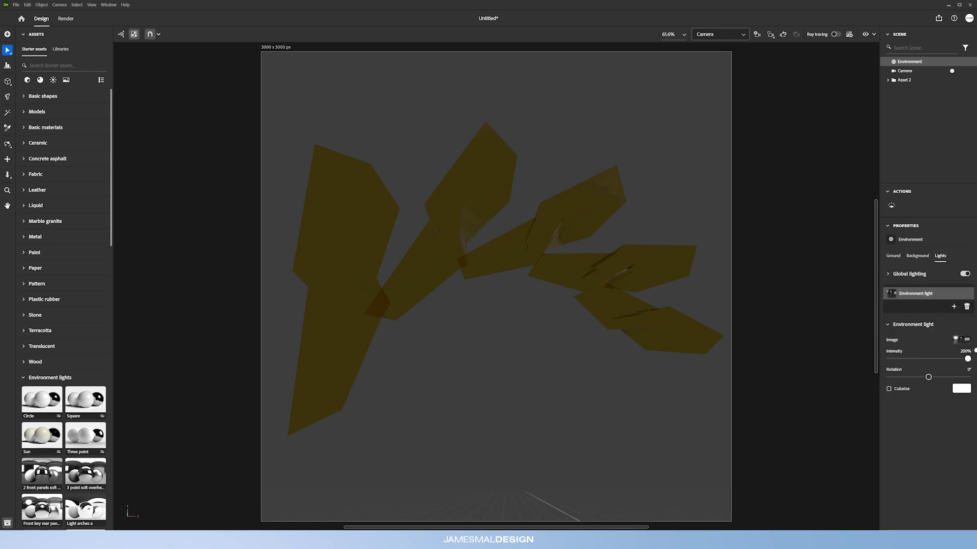
pyautogui.moveTo(931, 380)
pyautogui.mouseDown()
pyautogui.moveTo(880, 376)
pyautogui.moveTo(922, 377)
pyautogui.mouseUp()
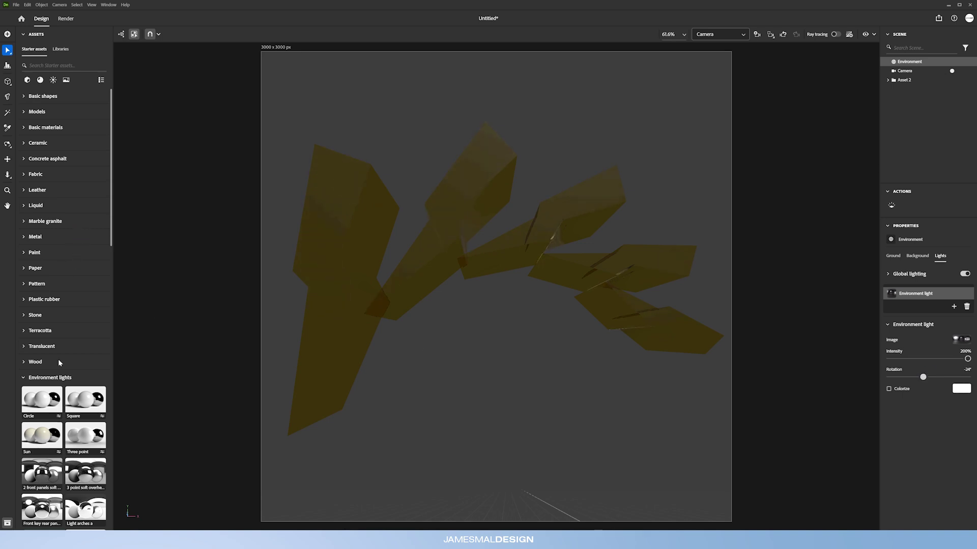
# - Apply the Studio 80s horror flick b environment light to the scene and rotate it to 87°
pyautogui.scroll(-3, 59, 370)
pyautogui.scroll(-5, 55, 301)
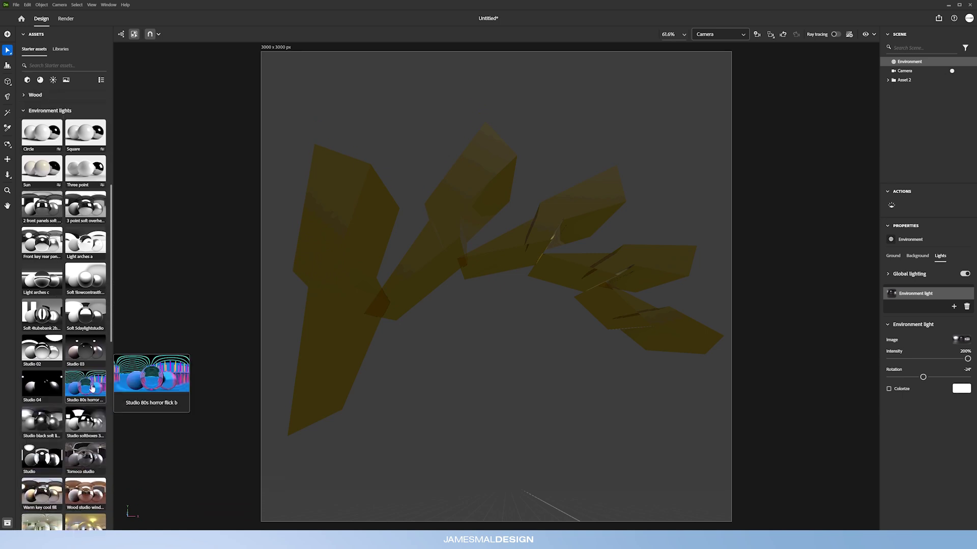
pyautogui.moveTo(93, 385); pyautogui.dragTo(464, 409)
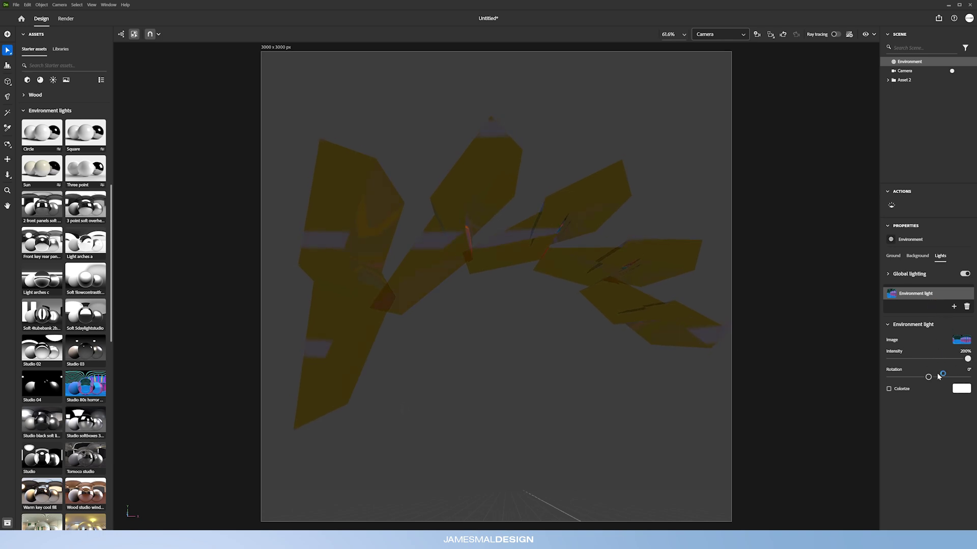
pyautogui.moveTo(928, 377)
pyautogui.mouseDown()
pyautogui.moveTo(964, 376)
pyautogui.moveTo(947, 376)
pyautogui.mouseUp()
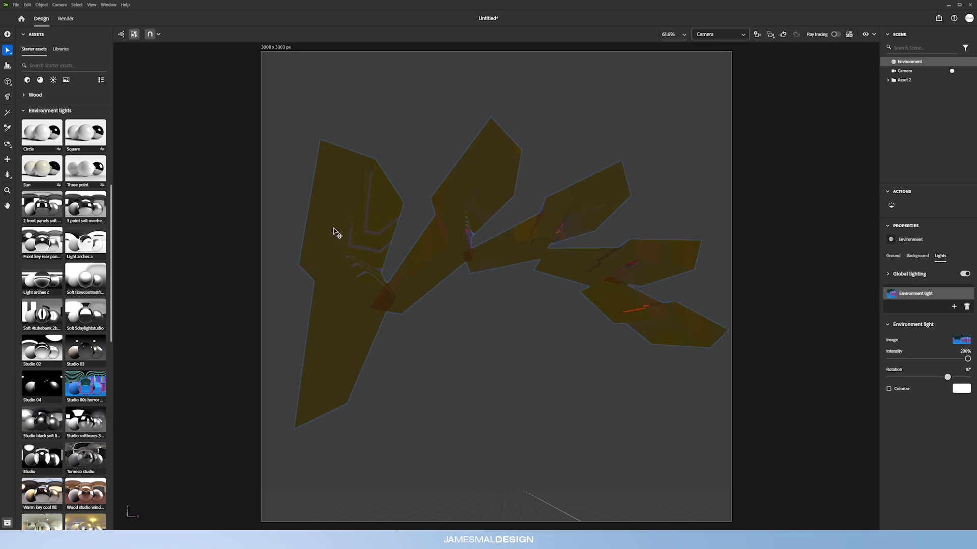
# - Zoom the camera far out from the fan and orbit around the ground grid to view the surroundings
pyautogui.scroll(-3, 42, 386)
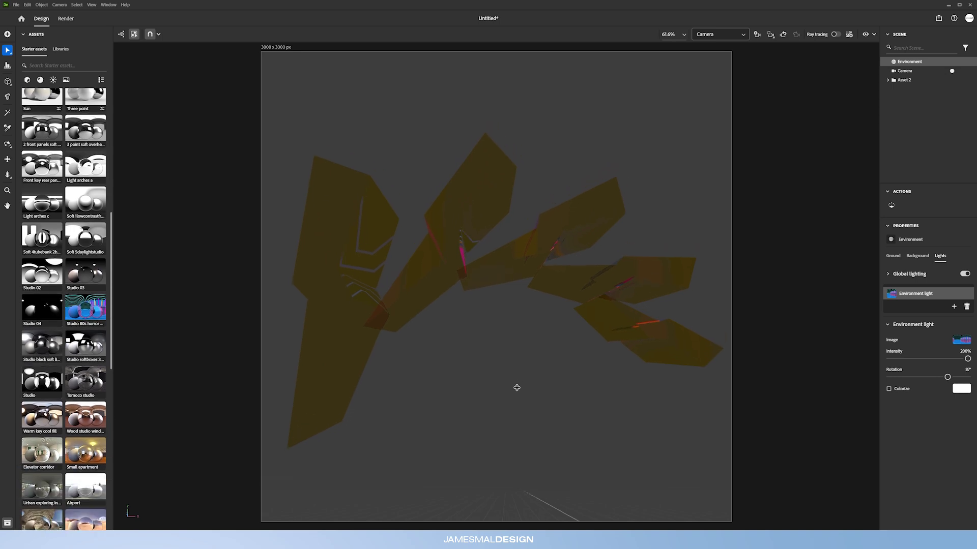
pyautogui.scroll(-10, 516, 387)
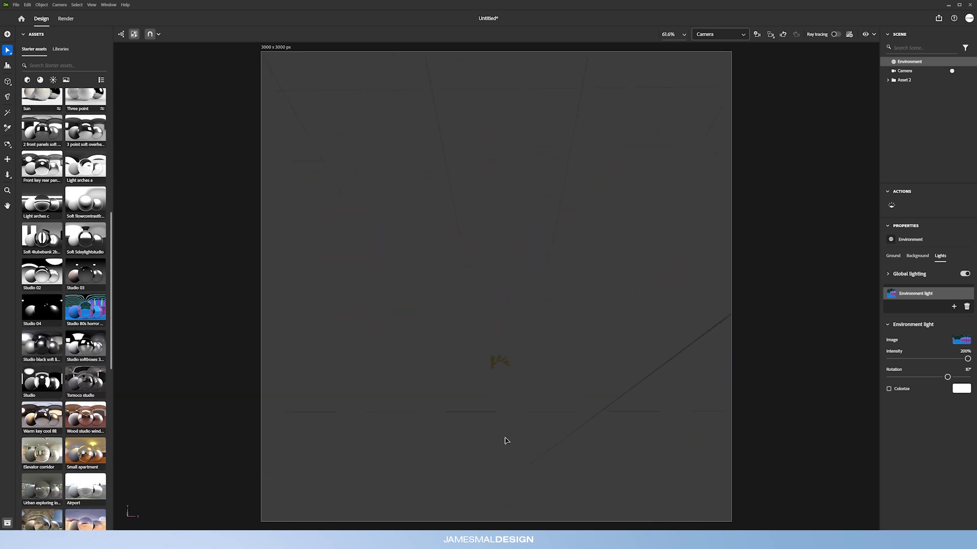
pyautogui.moveTo(512, 412); pyautogui.dragTo(552, 416)
pyautogui.moveTo(508, 361); pyautogui.dragTo(521, 453)
pyautogui.moveTo(519, 205); pyautogui.dragTo(499, 416)
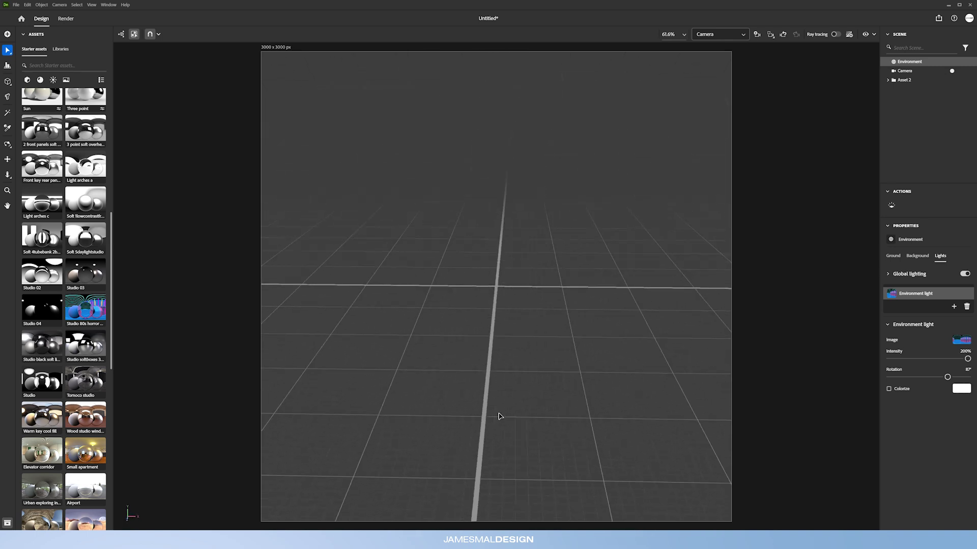
pyautogui.moveTo(497, 319); pyautogui.dragTo(519, 264)
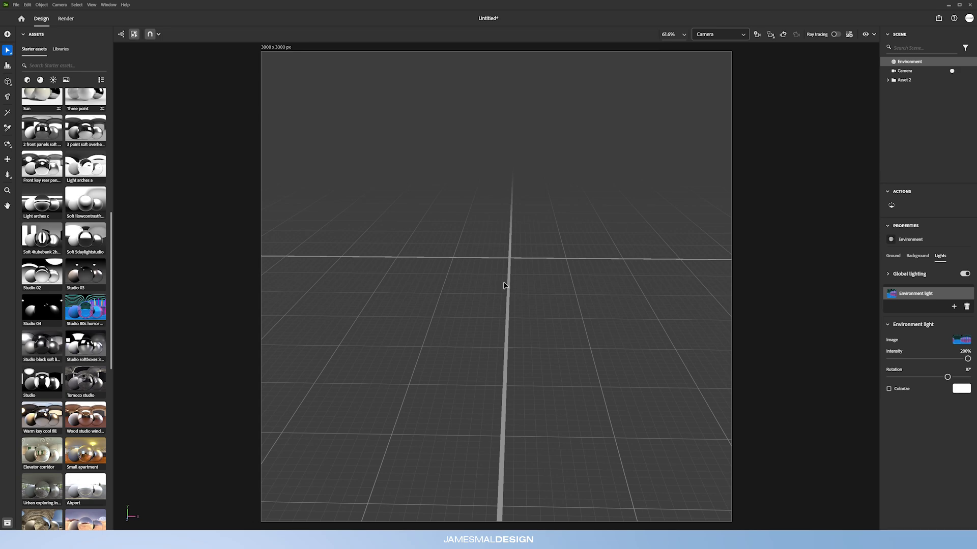
pyautogui.moveTo(497, 302); pyautogui.dragTo(663, 185)
# - Select the Asset 2 group and bring the whole fan back into the camera frame
pyautogui.click(895, 81)
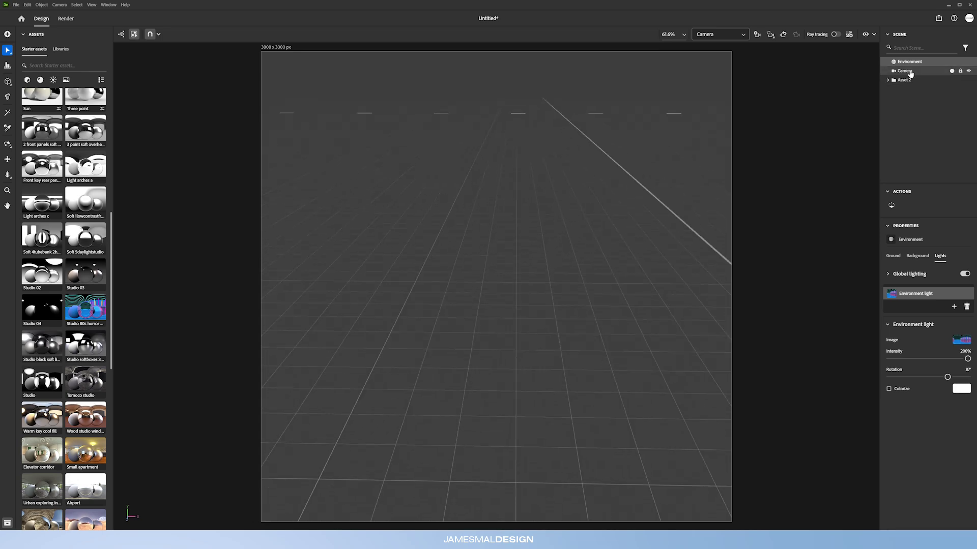
pyautogui.moveTo(599, 131); pyautogui.dragTo(547, 189)
pyautogui.scroll(5, 481, 174)
pyautogui.scroll(5, 484, 224)
pyautogui.scroll(-3, 484, 224)
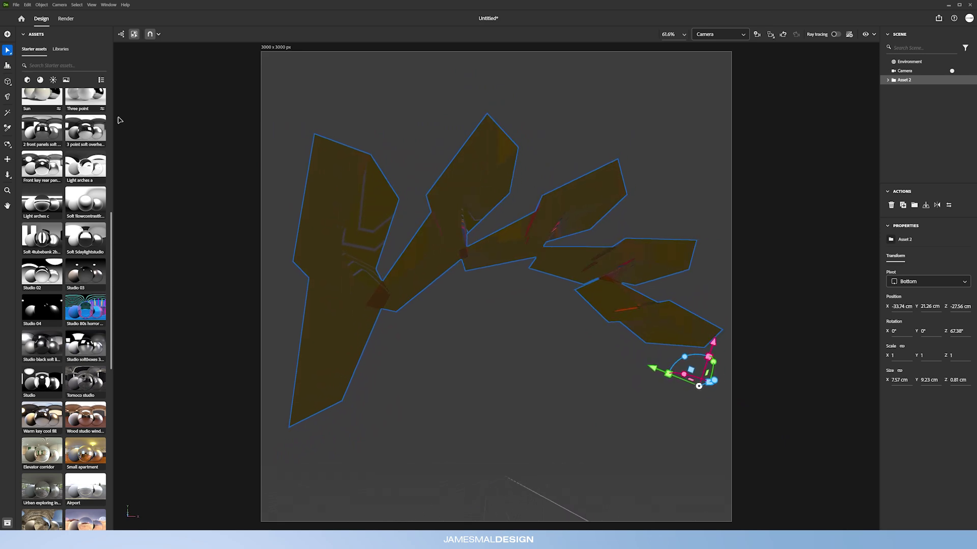
# - Collapse the environment lights and look through the Basic materials, Ceramic, Fabric, Leather, Liquid, Marble granite and Metal categories for a suitable material
pyautogui.scroll(7, 63, 308)
pyautogui.click(22, 376)
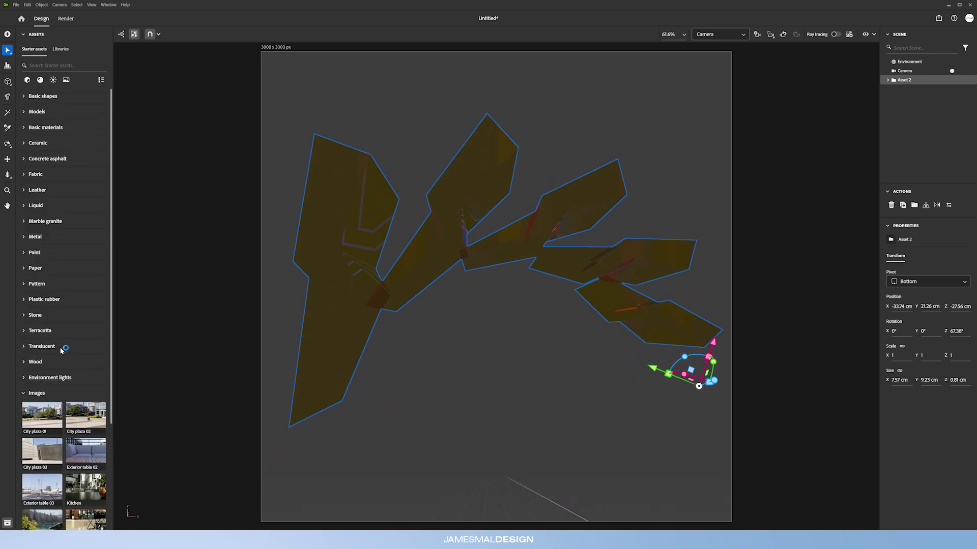
pyautogui.click(25, 128)
pyautogui.click(25, 128)
pyautogui.click(26, 143)
pyautogui.click(25, 144)
pyautogui.click(25, 174)
pyautogui.click(25, 173)
pyautogui.click(24, 190)
pyautogui.click(24, 190)
pyautogui.click(24, 205)
pyautogui.click(24, 205)
pyautogui.click(25, 221)
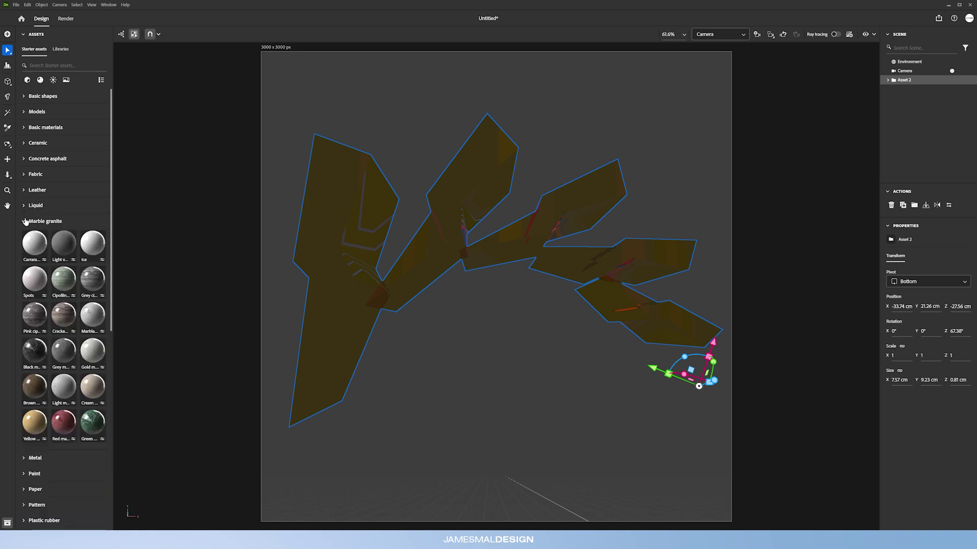
pyautogui.click(26, 221)
pyautogui.click(24, 236)
pyautogui.click(24, 237)
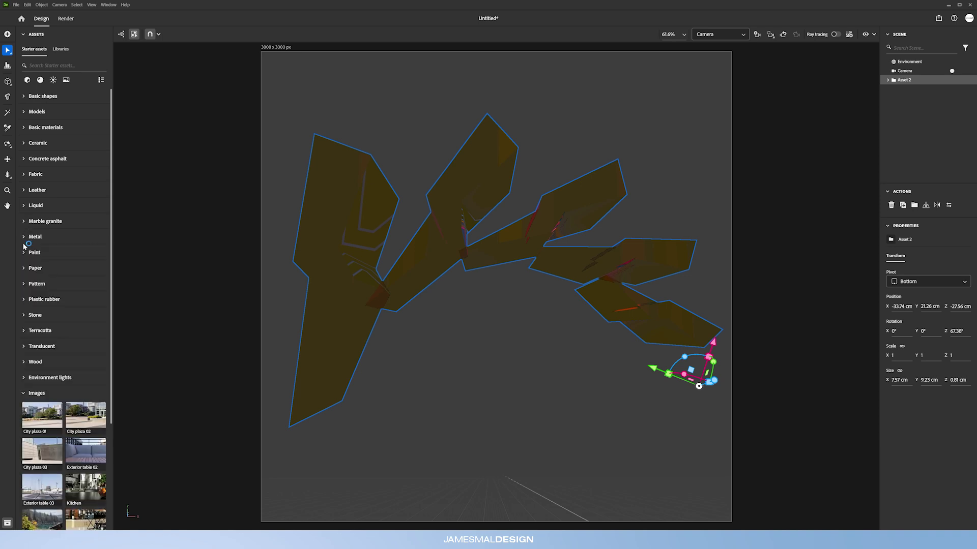
# - Look through the Paint, Pattern and Plastic rubber categories for a material that suits the fan
pyautogui.click(25, 252)
pyautogui.scroll(-3, 43, 288)
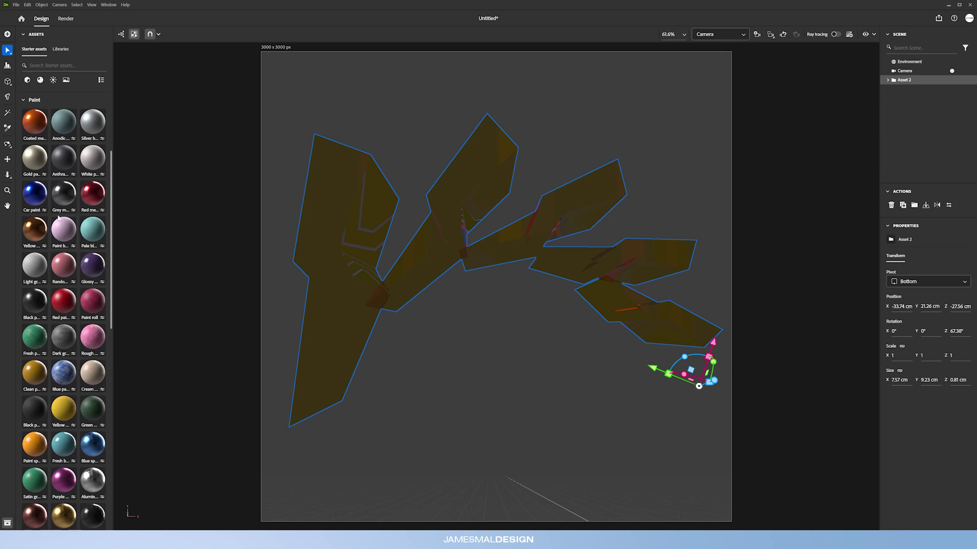
pyautogui.scroll(2, 32, 175)
pyautogui.click(23, 215)
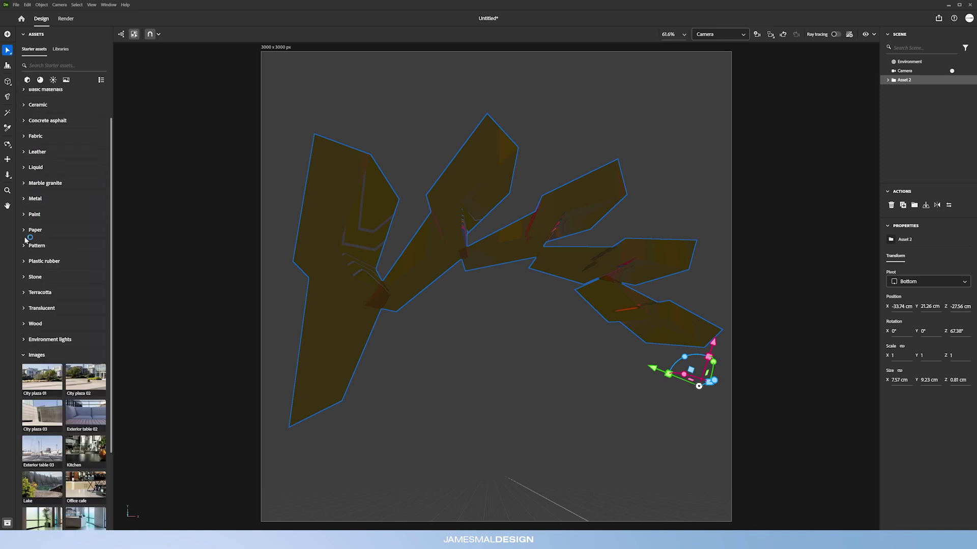
pyautogui.click(24, 246)
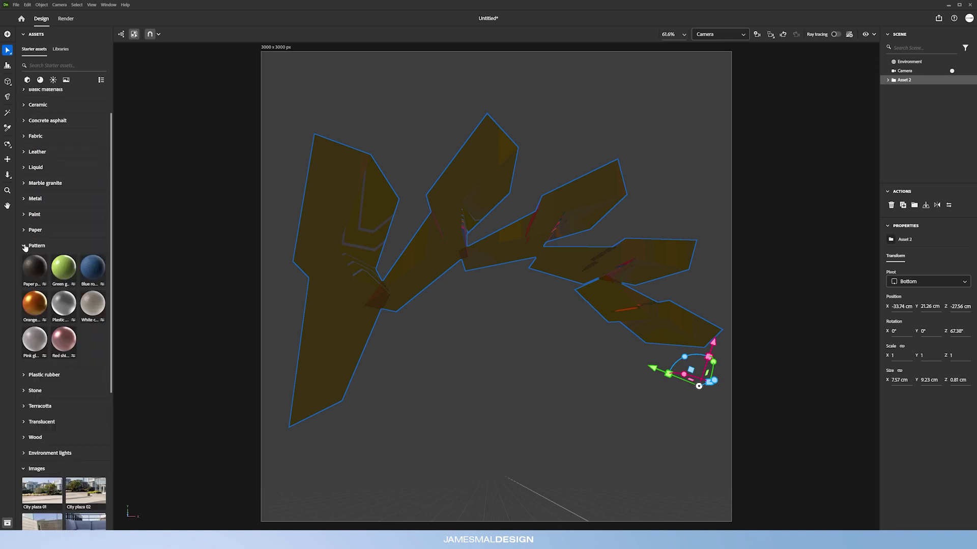
pyautogui.click(24, 246)
pyautogui.click(27, 261)
pyautogui.scroll(-7, 59, 297)
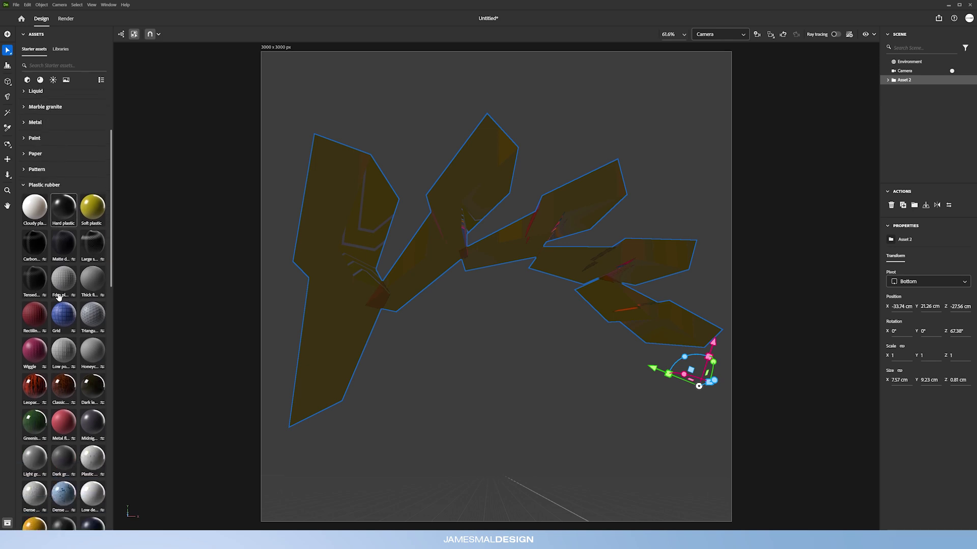
pyautogui.scroll(-4, 60, 297)
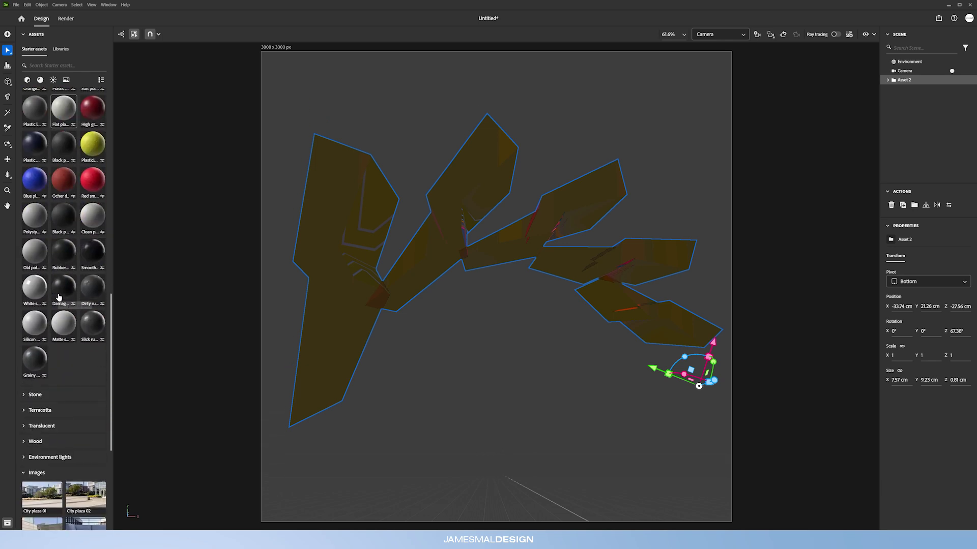
# - Apply the "Transpa…" material from the Translucent category to the fan and slightly adjust the camera view
pyautogui.click(36, 435)
pyautogui.scroll(-3, 76, 386)
pyautogui.scroll(-1, 95, 345)
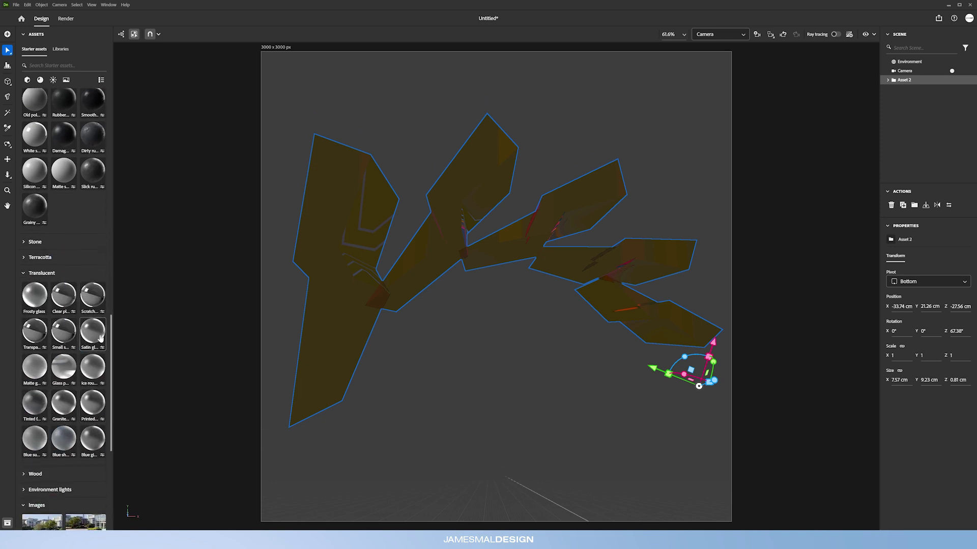
pyautogui.moveTo(94, 307)
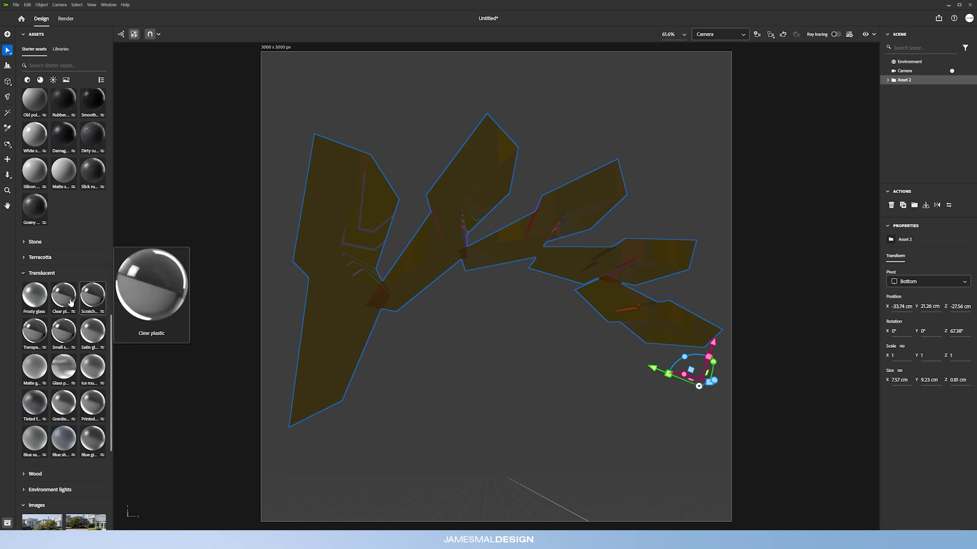
pyautogui.moveTo(42, 324)
pyautogui.moveTo(42, 325); pyautogui.dragTo(321, 306)
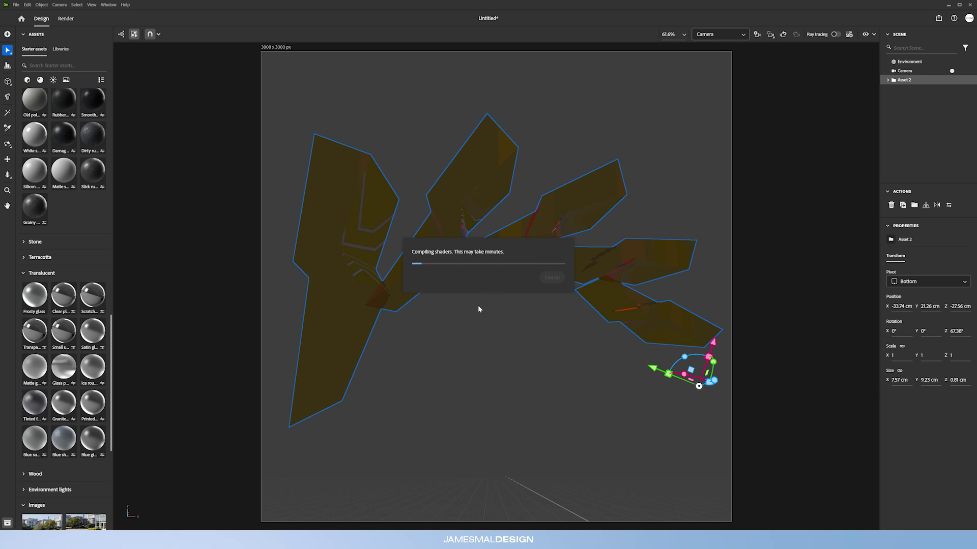
pyautogui.moveTo(481, 290)
pyautogui.mouseDown()
pyautogui.moveTo(465, 283)
pyautogui.moveTo(493, 270)
pyautogui.moveTo(464, 277)
pyautogui.moveTo(463, 286)
pyautogui.moveTo(475, 277)
pyautogui.moveTo(464, 282)
pyautogui.moveTo(480, 285)
pyautogui.mouseUp()
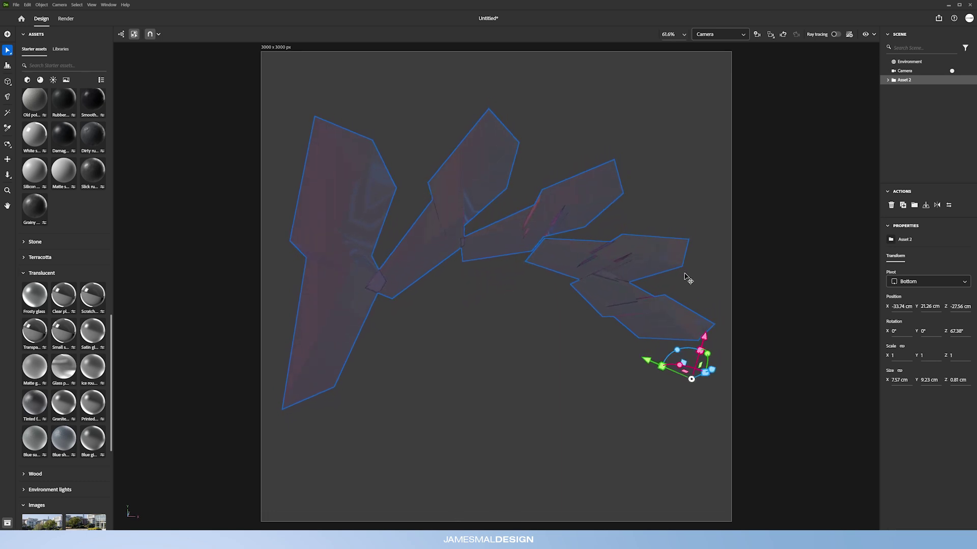
# - Collapse the Translucent and Images categories, expand the environment lights, and add the Circle light to the scene's environment
pyautogui.click(907, 62)
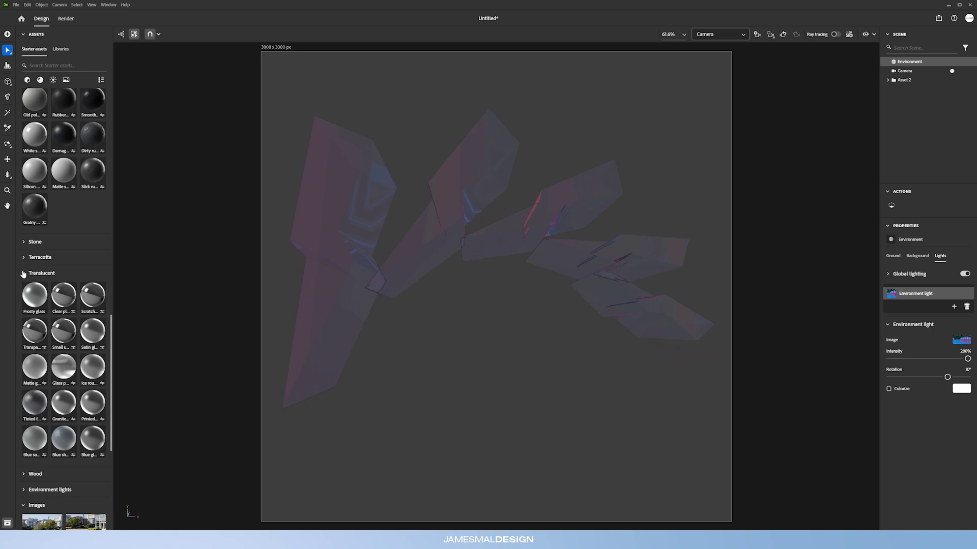
pyautogui.click(25, 273)
pyautogui.click(25, 320)
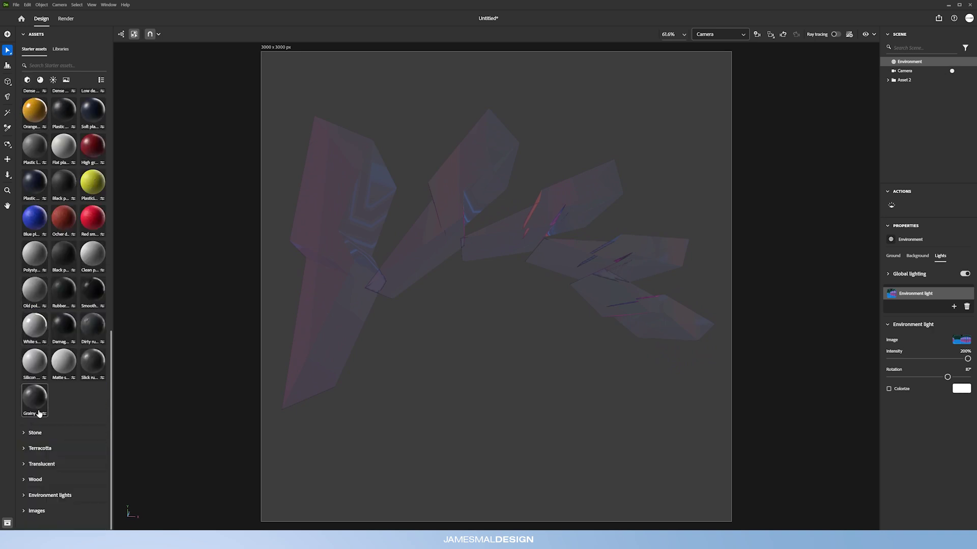
pyautogui.click(36, 494)
pyautogui.scroll(-3, 89, 391)
pyautogui.scroll(-2, 90, 390)
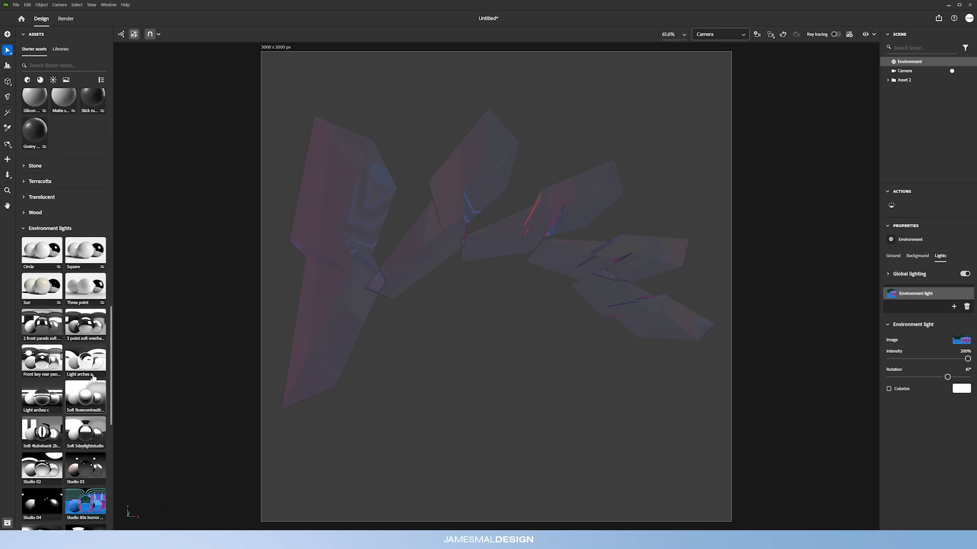
pyautogui.moveTo(42, 249); pyautogui.dragTo(549, 430)
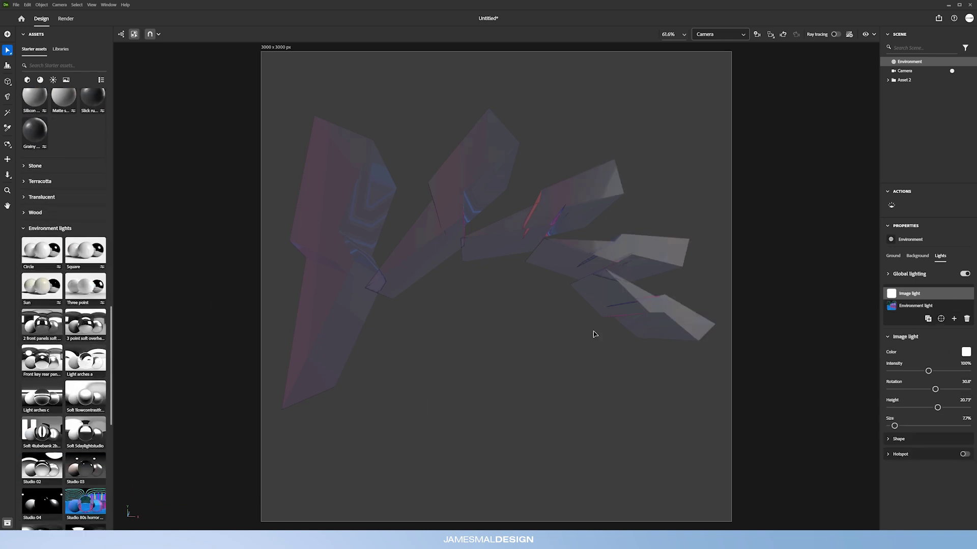
# - Set the new image light's rotation to 7°, height to 31°, size to 53% and intensity to 17%
pyautogui.moveTo(928, 372); pyautogui.dragTo(915, 425)
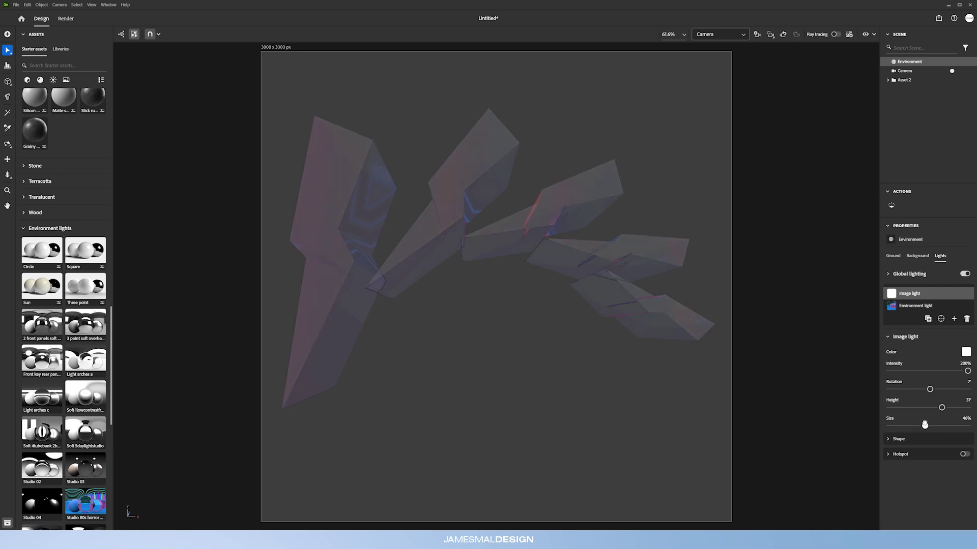
pyautogui.moveTo(933, 374); pyautogui.dragTo(895, 373)
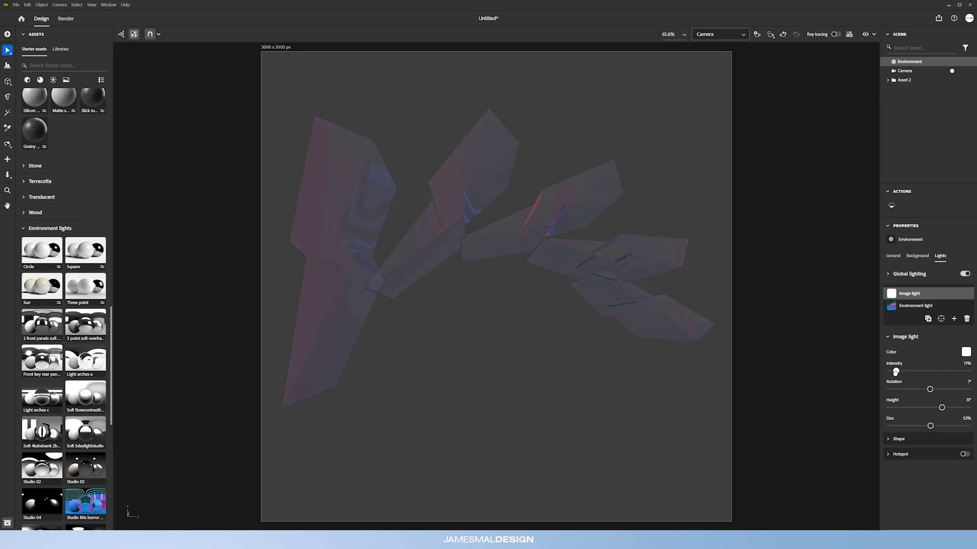
# - Nudge the camera framing of the fan, preview the scene with ray tracing, and switch ray tracing back off
pyautogui.moveTo(547, 279)
pyautogui.mouseDown()
pyautogui.moveTo(547, 246)
pyautogui.moveTo(547, 300)
pyautogui.moveTo(539, 294)
pyautogui.mouseUp()
pyautogui.moveTo(471, 270); pyautogui.dragTo(478, 271)
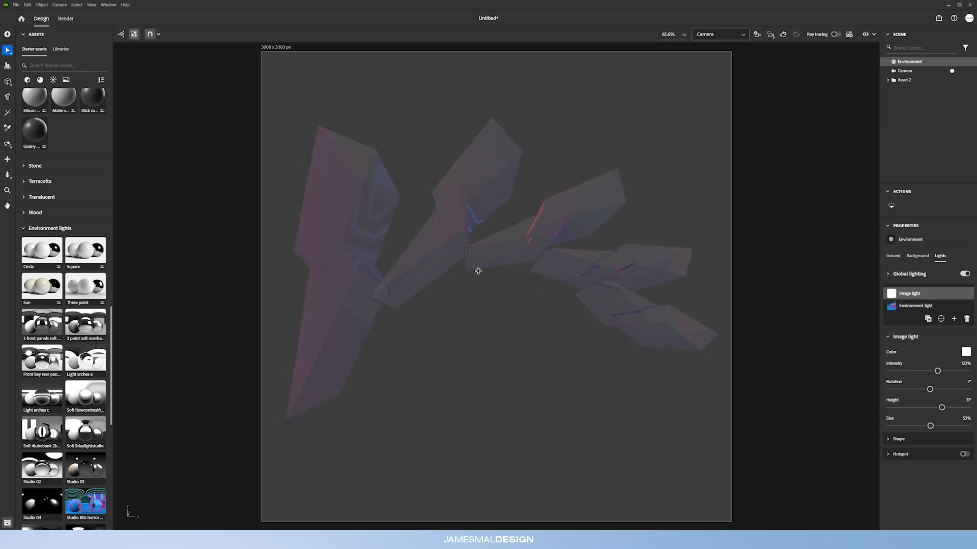
pyautogui.click(848, 36)
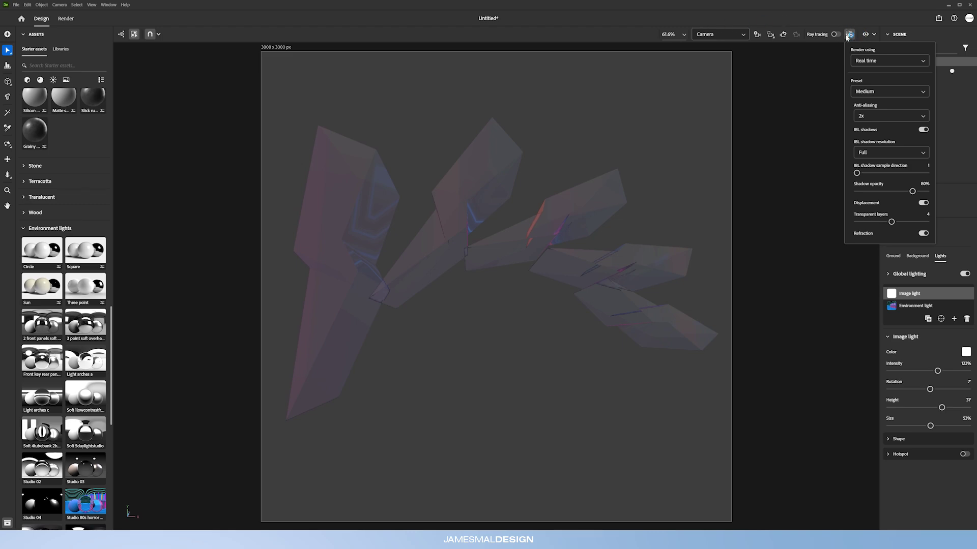
pyautogui.click(835, 34)
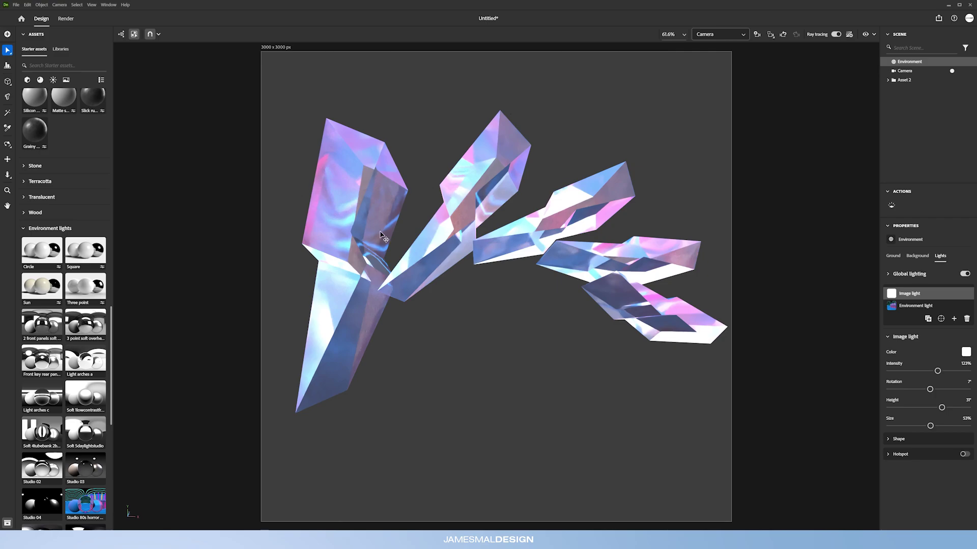
pyautogui.moveTo(556, 270); pyautogui.dragTo(545, 277)
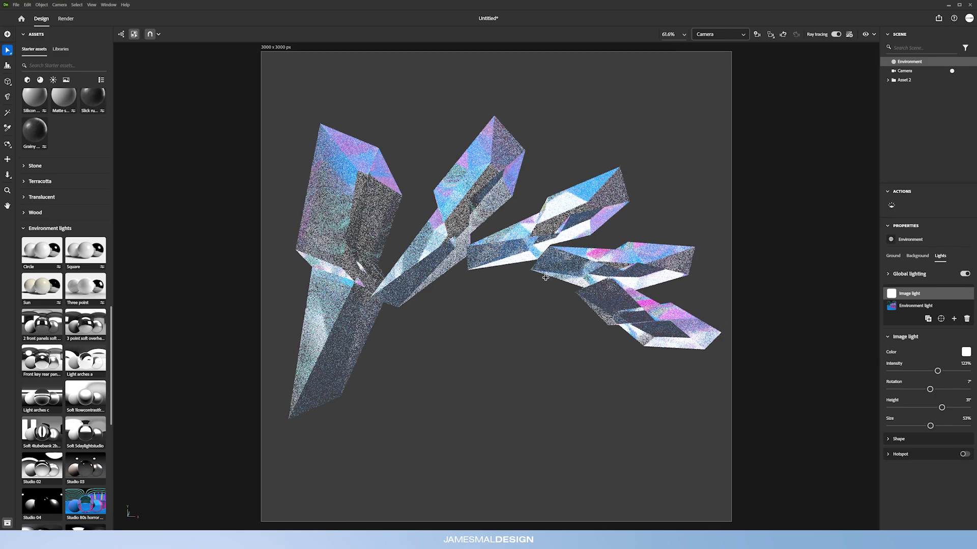
pyautogui.click(835, 34)
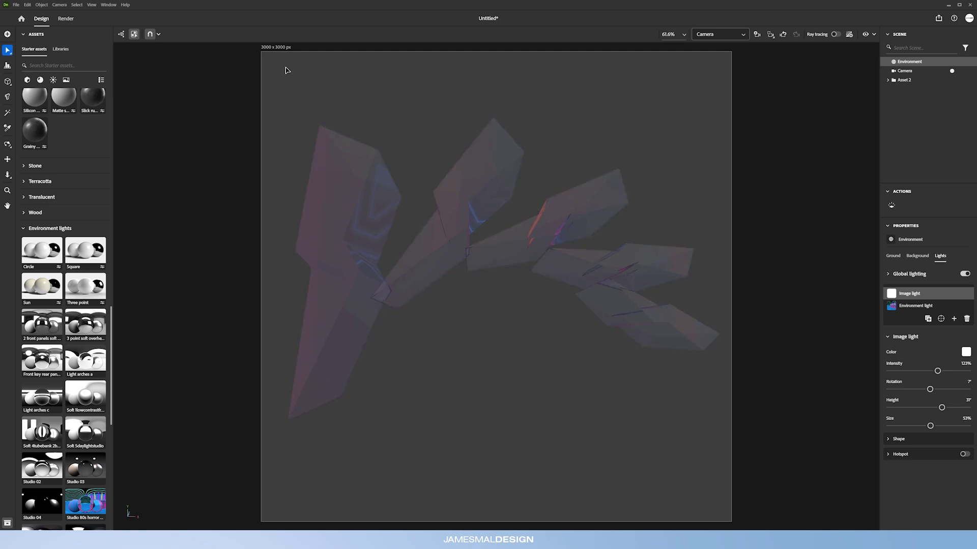
# - Open the render workspace and set the camera's export format to PSD (32 bits/channel)
pyautogui.click(66, 19)
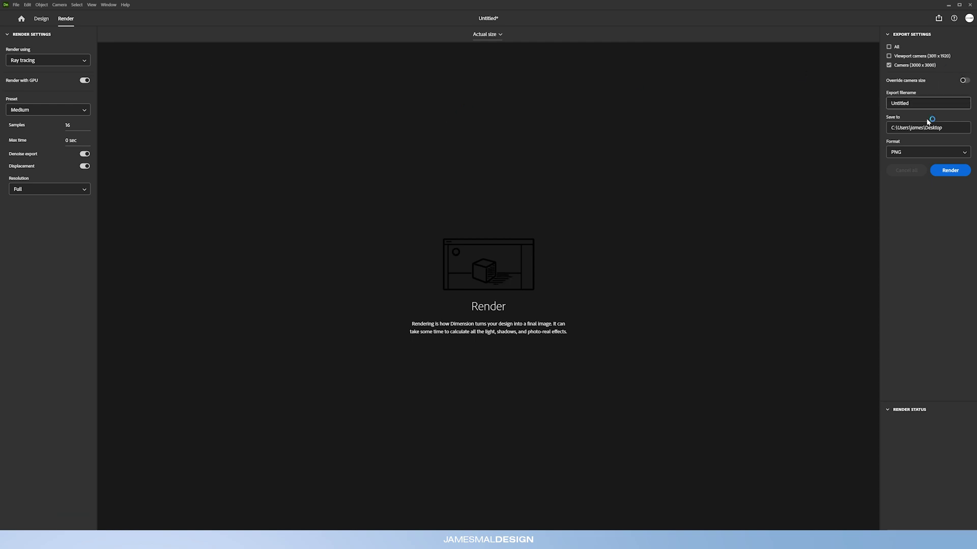
pyautogui.click(917, 152)
pyautogui.click(911, 189)
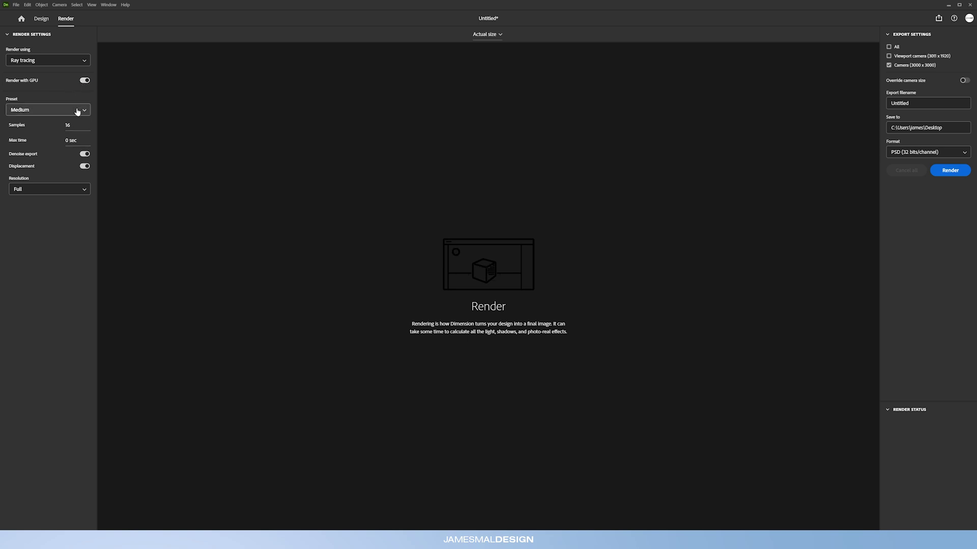
# - Try the Custom render quality preset and settle on the High preset
pyautogui.click(55, 108)
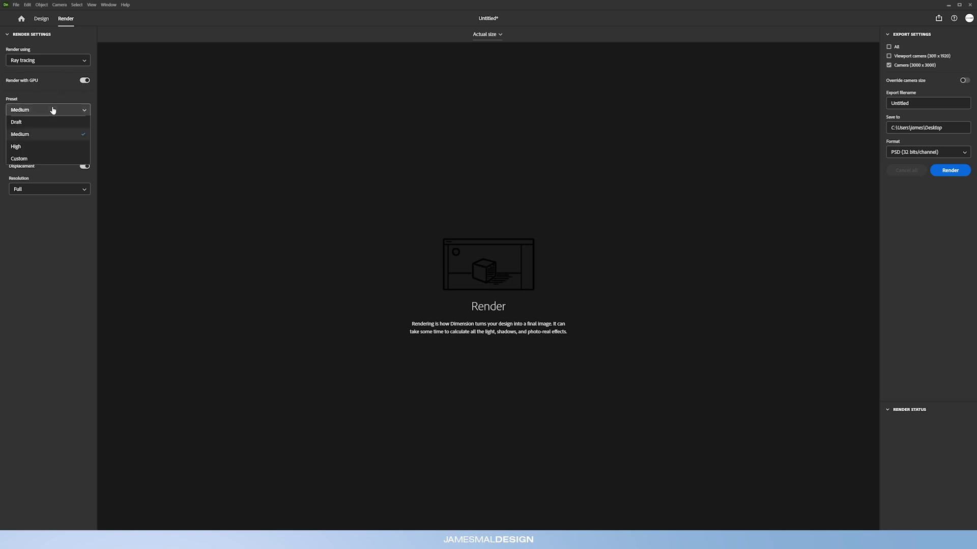
pyautogui.click(41, 145)
pyautogui.click(43, 113)
pyautogui.click(33, 156)
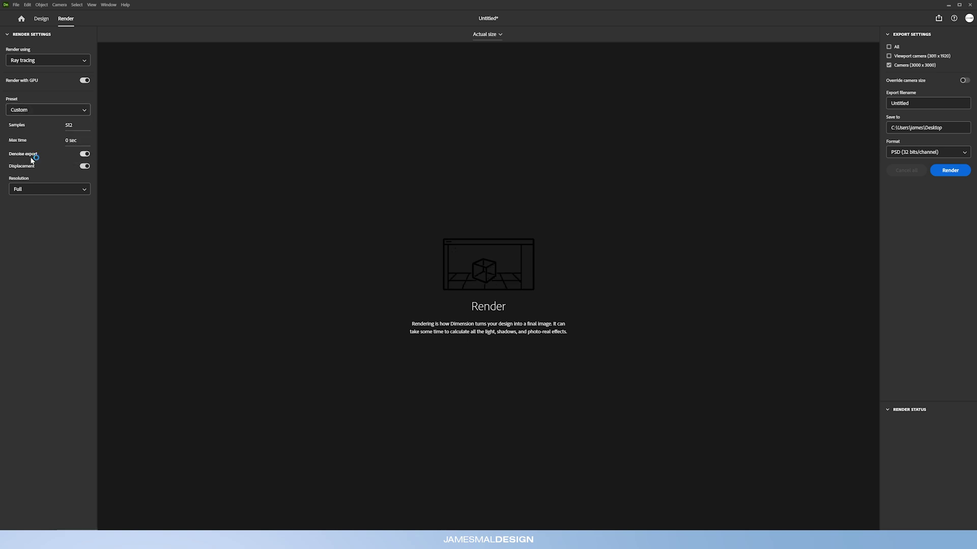
pyautogui.click(32, 110)
pyautogui.click(42, 145)
pyautogui.moveTo(26, 157)
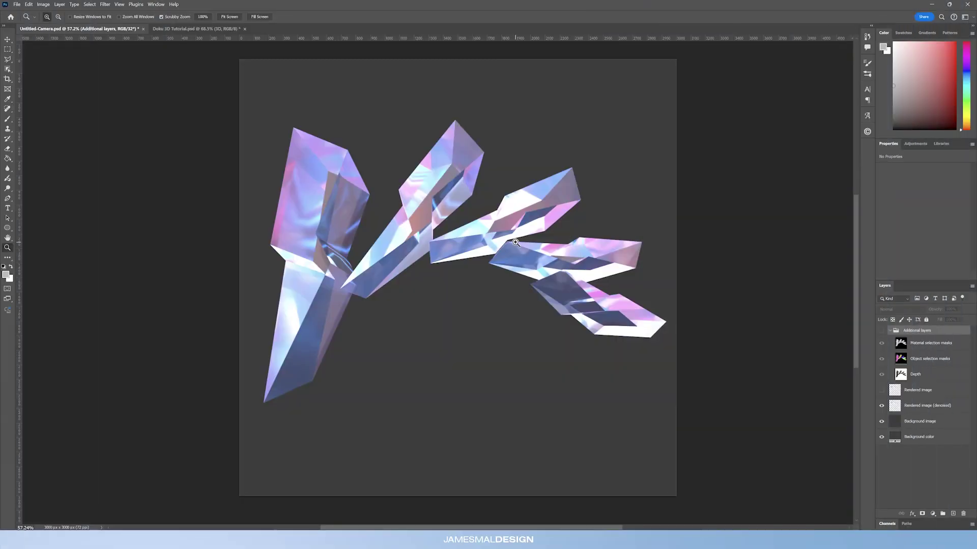
# - In Photoshop, collapse the Additional layers group, select the denoised render layer and hide the Background image and Background color layers
pyautogui.click(889, 332)
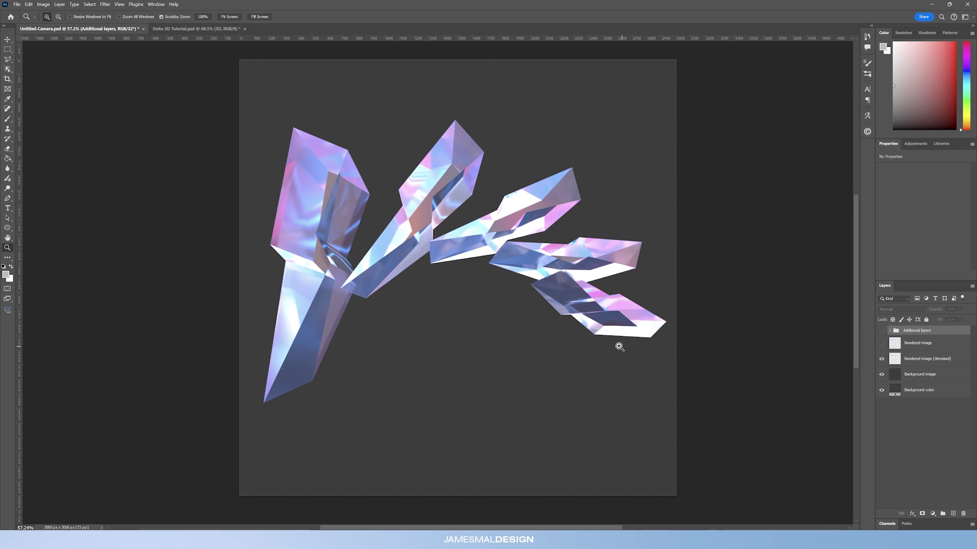
pyautogui.click(922, 360)
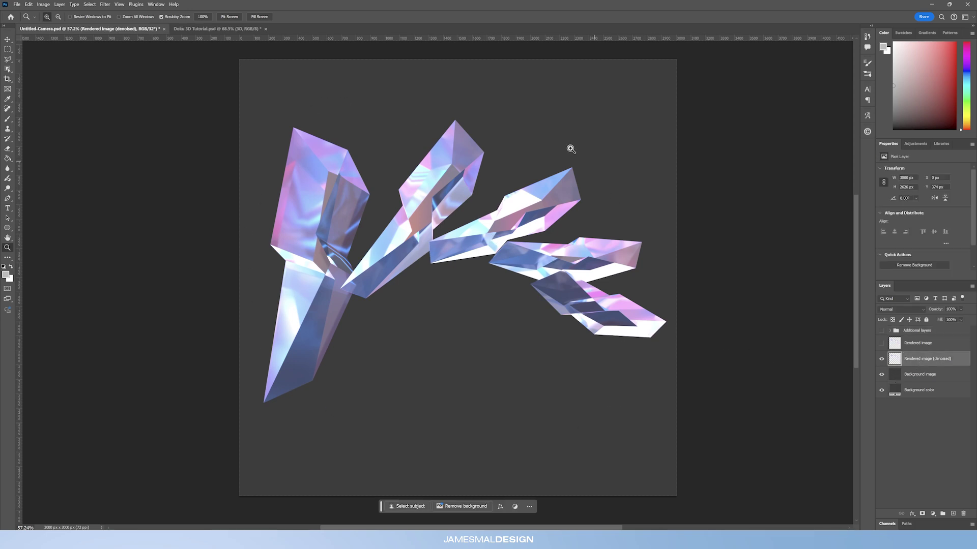
pyautogui.moveTo(431, 215)
pyautogui.mouseDown()
pyautogui.moveTo(460, 212)
pyautogui.moveTo(435, 214)
pyautogui.mouseUp()
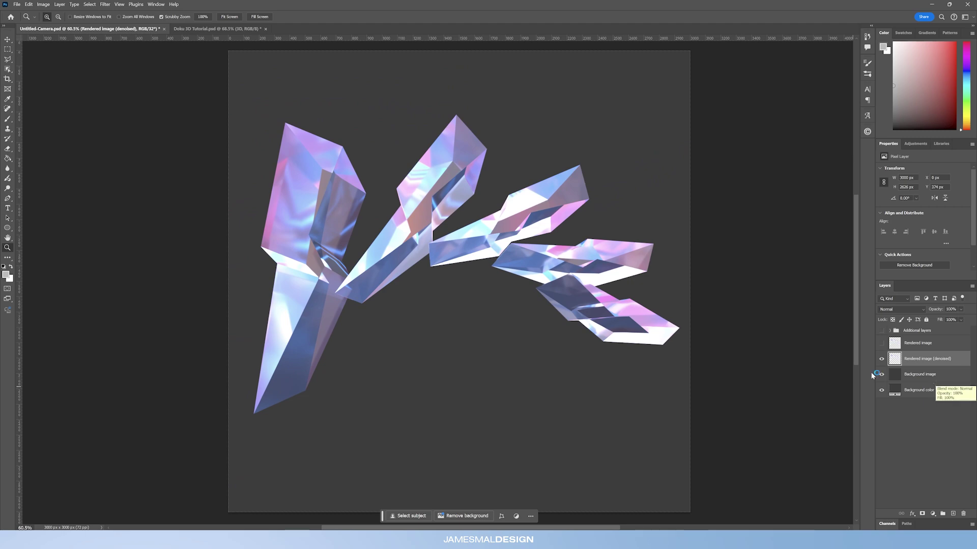
pyautogui.moveTo(882, 375); pyautogui.dragTo(882, 397)
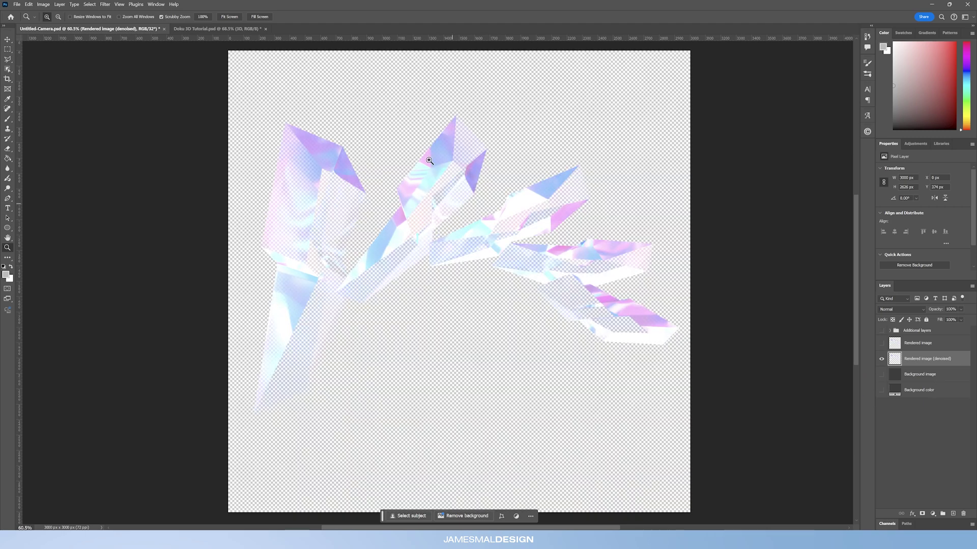
pyautogui.moveTo(490, 213); pyautogui.dragTo(595, 203)
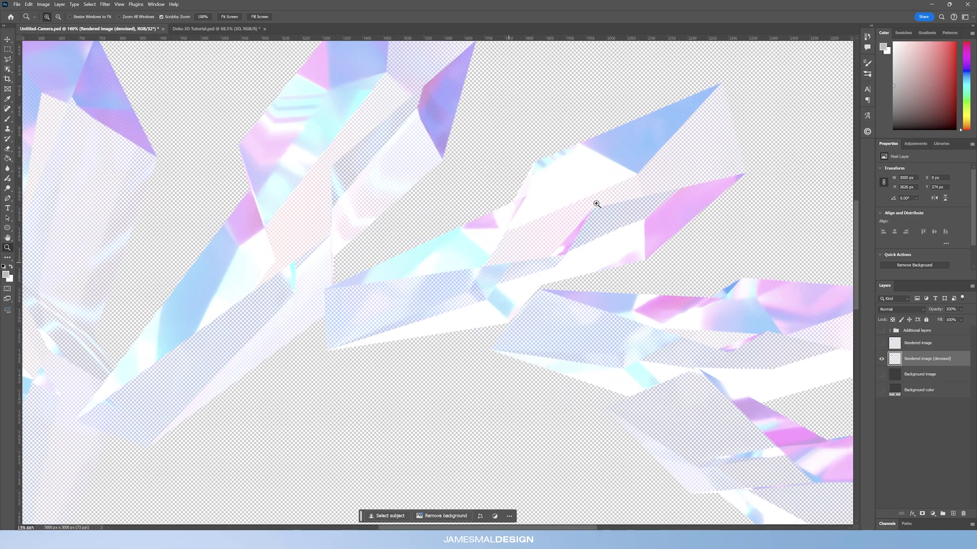
pyautogui.scroll(-8, 447, 214)
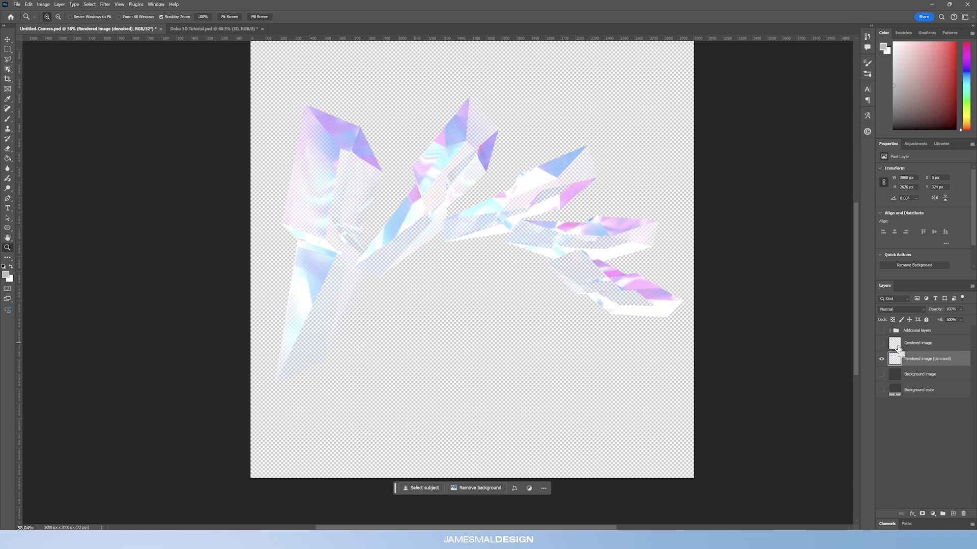
# - Duplicate the "Rendered image (denoised)" layer and convert the copy to a Smart Object
pyautogui.hotkey('ctrl', 'j')
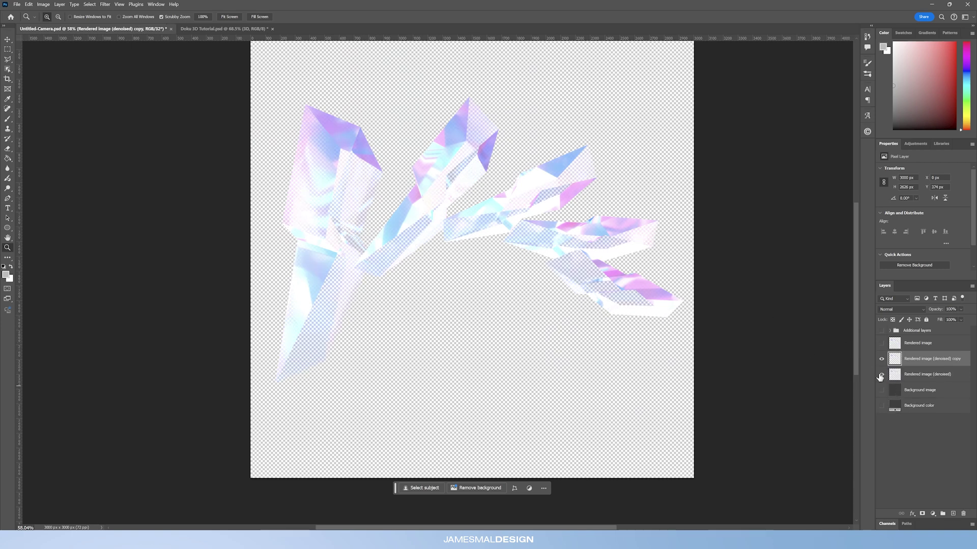
pyautogui.rightClick(922, 362)
pyautogui.click(923, 313)
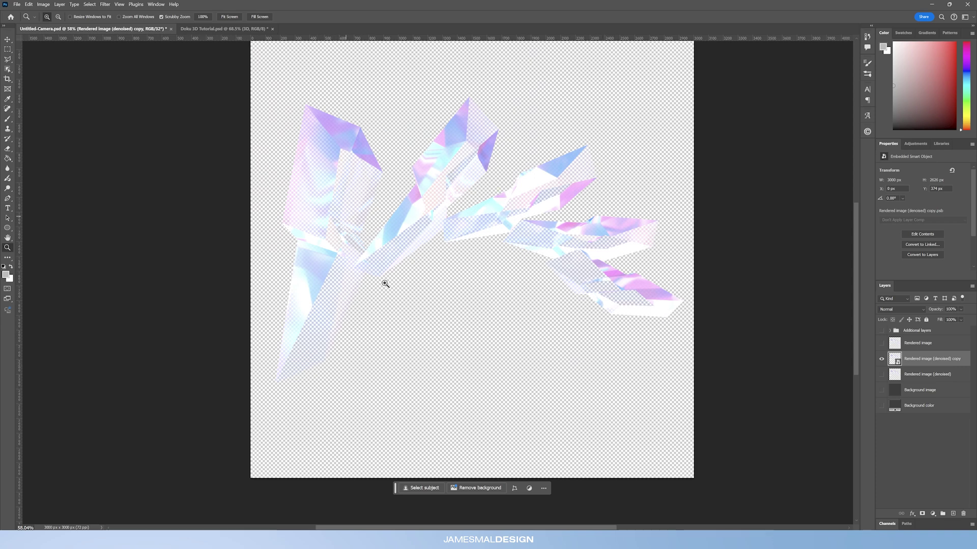
# - Bring the denoised render Smart Object into Doku 3D Tutorial.psd, placed between the Glow layer and the 3D group
pyautogui.click(201, 29)
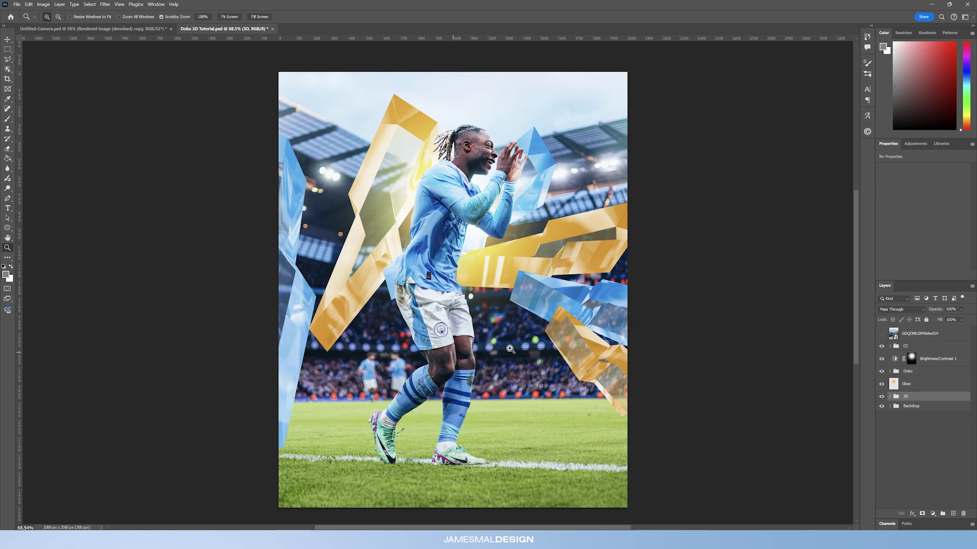
pyautogui.moveTo(923, 387); pyautogui.dragTo(638, 300)
pyautogui.click(504, 206)
# - Scale, rotate and reposition the placed render so its crystal shards fan out behind the player
pyautogui.hotkey('ctrl', 't')
pyautogui.moveTo(513, 170); pyautogui.dragTo(405, 186)
pyautogui.moveTo(737, 233); pyautogui.dragTo(730, 262)
pyautogui.moveTo(593, 214); pyautogui.dragTo(608, 231)
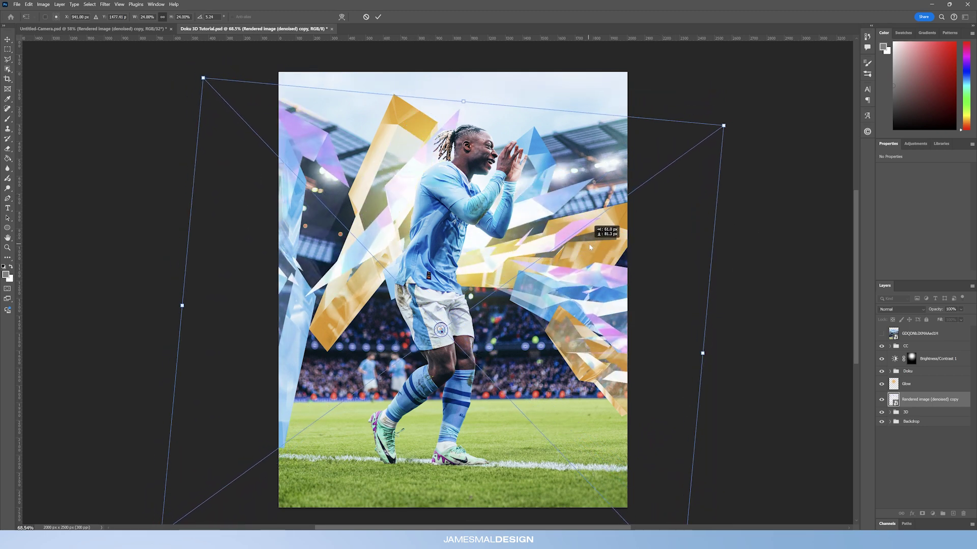
pyautogui.moveTo(475, 112); pyautogui.dragTo(435, 69)
pyautogui.moveTo(435, 152); pyautogui.dragTo(435, 143)
pyautogui.moveTo(714, 163); pyautogui.dragTo(719, 190)
pyautogui.moveTo(504, 193); pyautogui.dragTo(493, 194)
pyautogui.press('Return')
# - Hide the 3D group and examine how the placed render blends with the stadium behind the player
pyautogui.press('z')
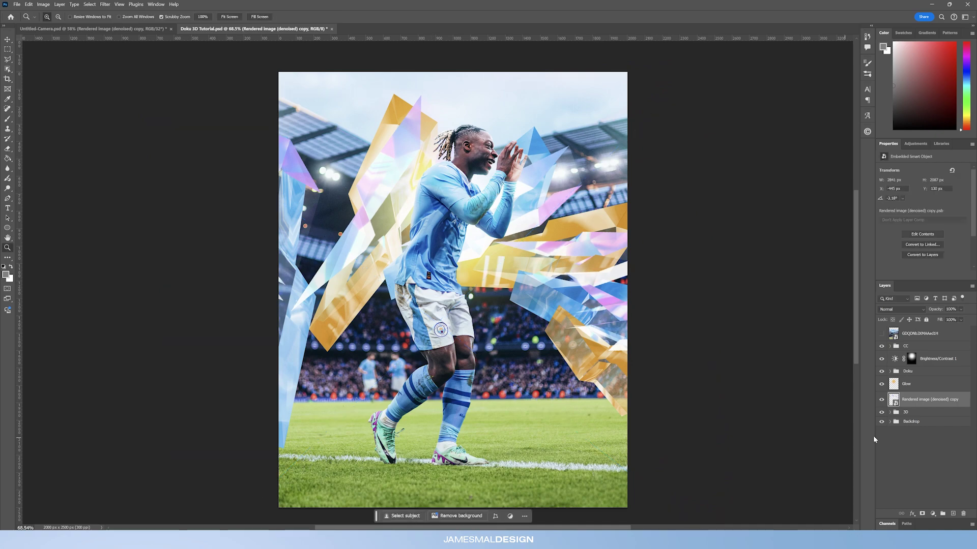
pyautogui.click(881, 412)
pyautogui.keyDown('alt'); pyautogui.click(440, 205); pyautogui.keyUp('alt')
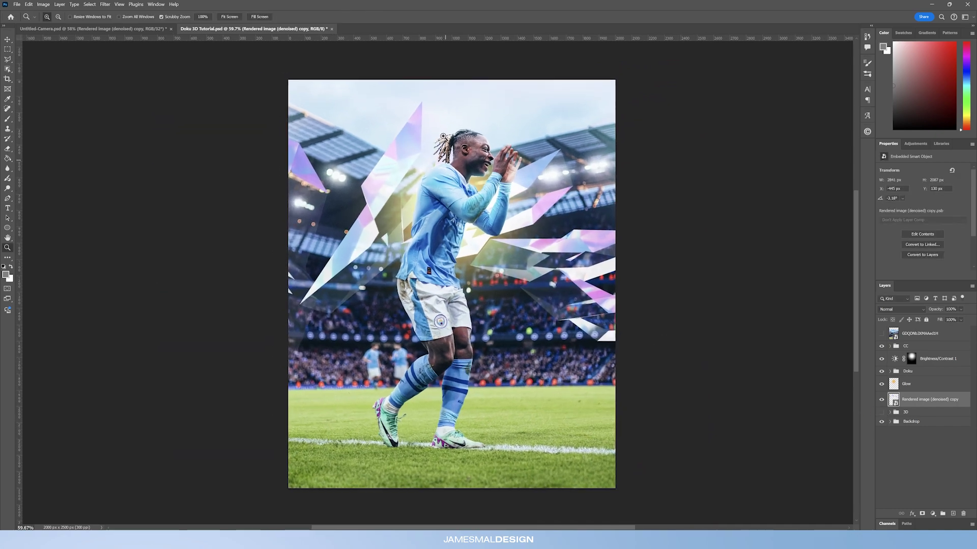
pyautogui.click(547, 250)
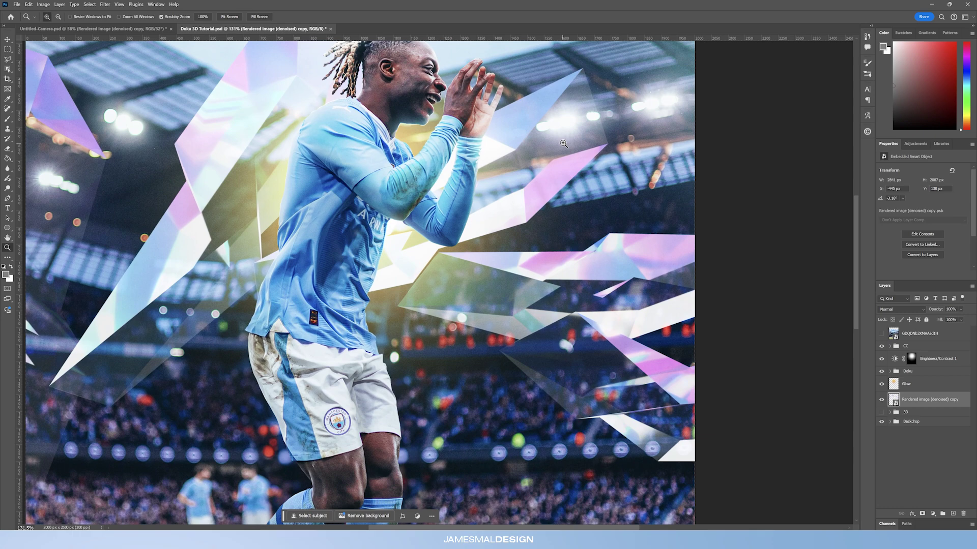
pyautogui.click(484, 152)
pyautogui.moveTo(494, 197); pyautogui.dragTo(285, 202)
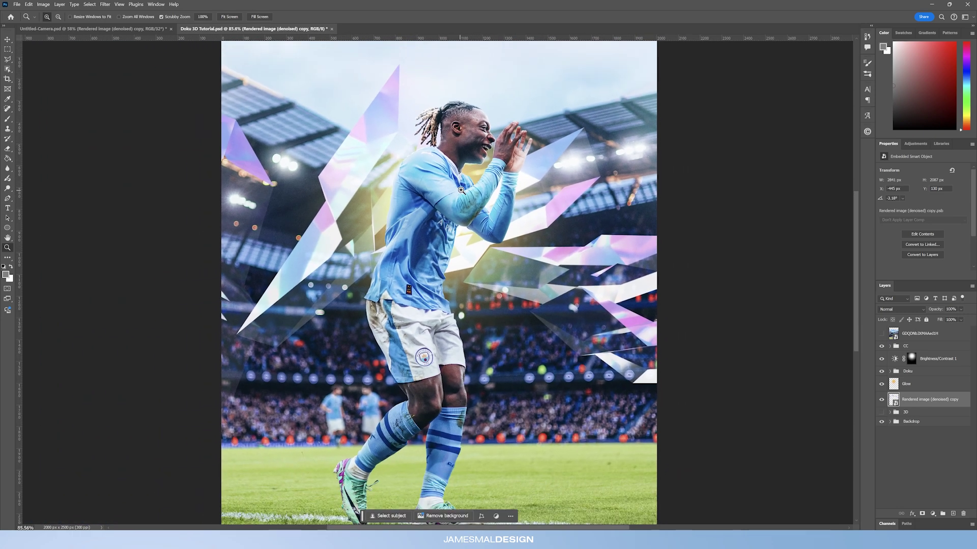
pyautogui.moveTo(461, 189); pyautogui.dragTo(453, 212)
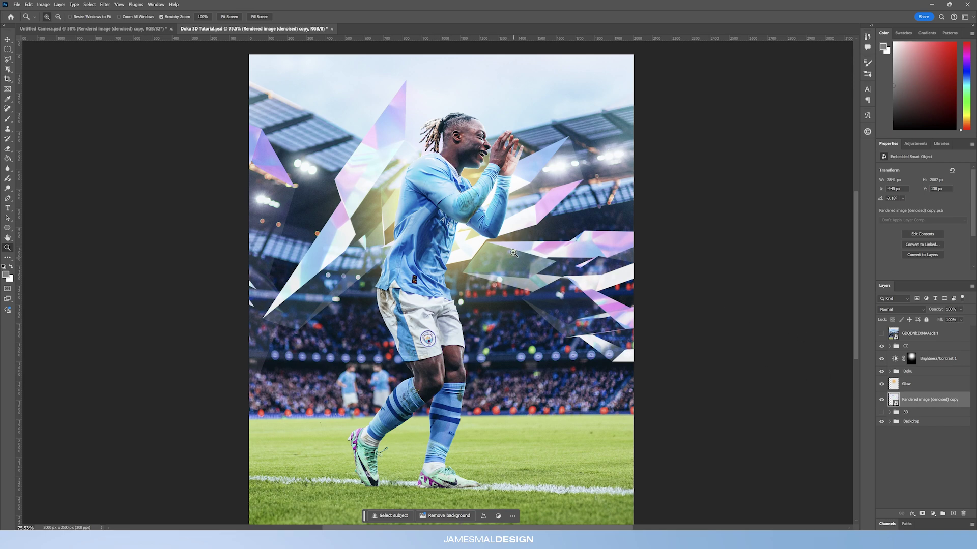
# - Hide the placed render layer, then show the 3D group and expand it to reveal its layers
pyautogui.click(881, 400)
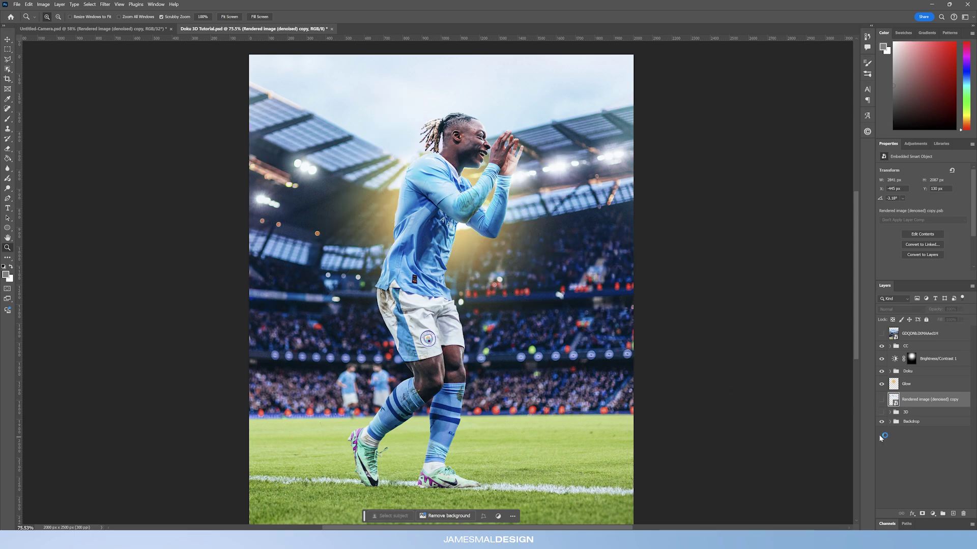
pyautogui.click(881, 412)
pyautogui.scroll(-2, 506, 265)
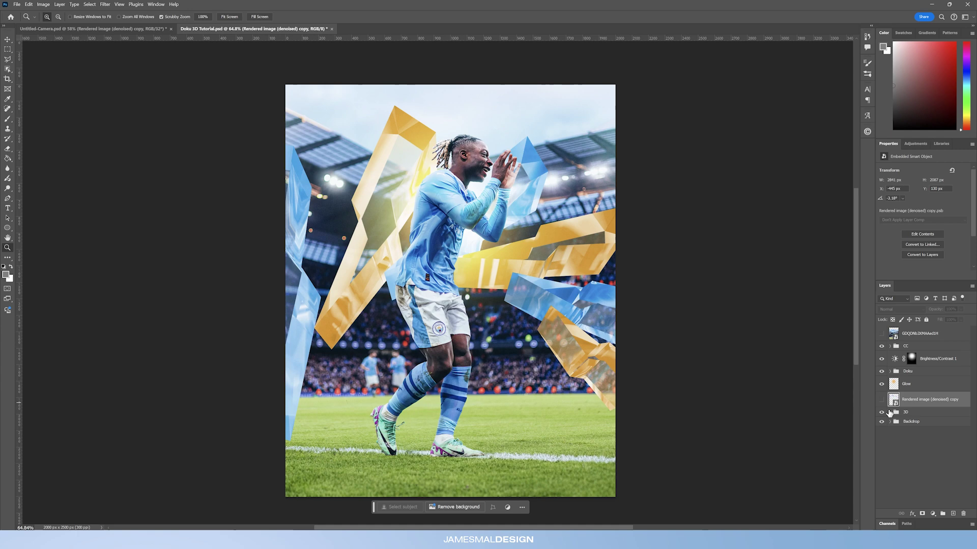
pyautogui.click(890, 412)
pyautogui.scroll(1, 660, 331)
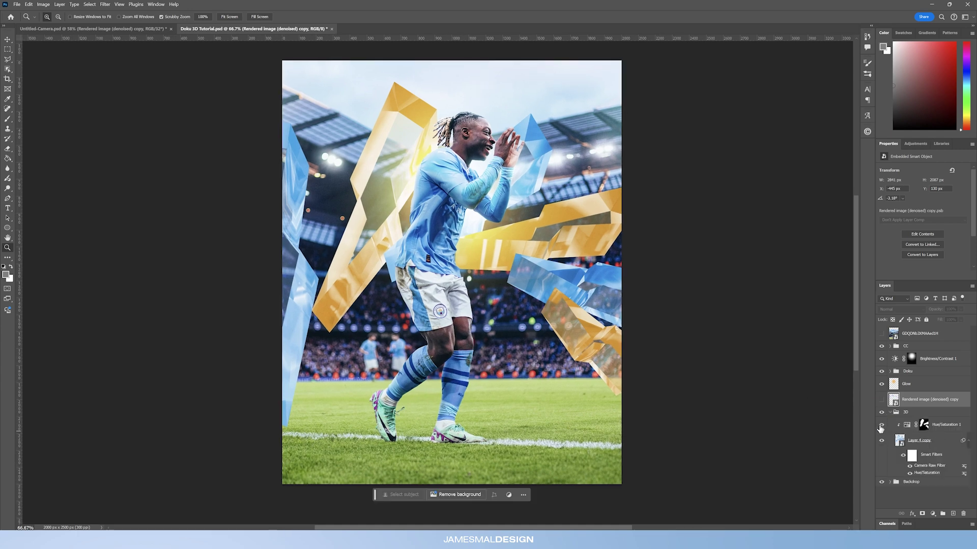
# - Hide the Hue/Saturation 1 adjustment and toggle the Smart Filters of Layer 4 copy off and on to compare colours
pyautogui.click(882, 425)
pyautogui.click(902, 455)
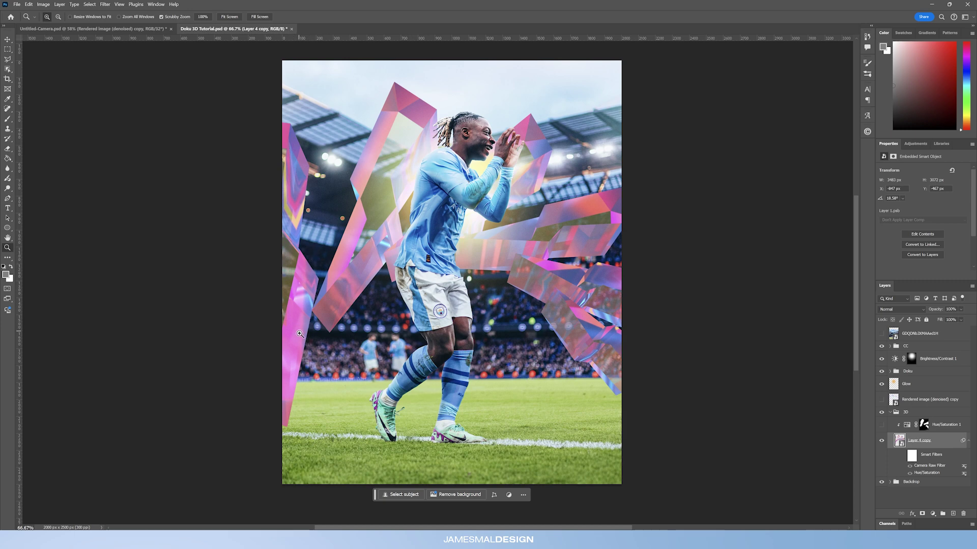
pyautogui.click(903, 455)
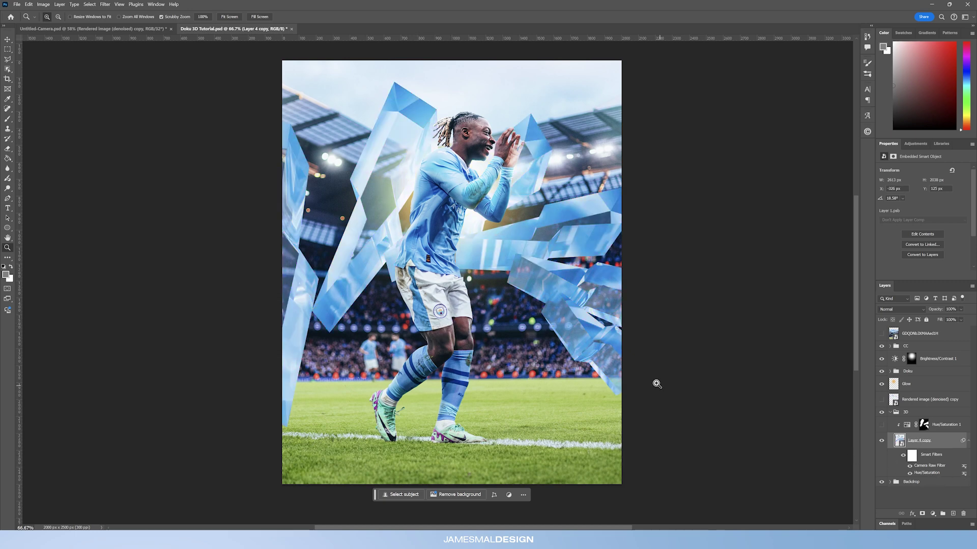
# - Review the settings of the Hue/Saturation and Camera Raw smart filters applied to Layer 4 copy
pyautogui.doubleClick(926, 473)
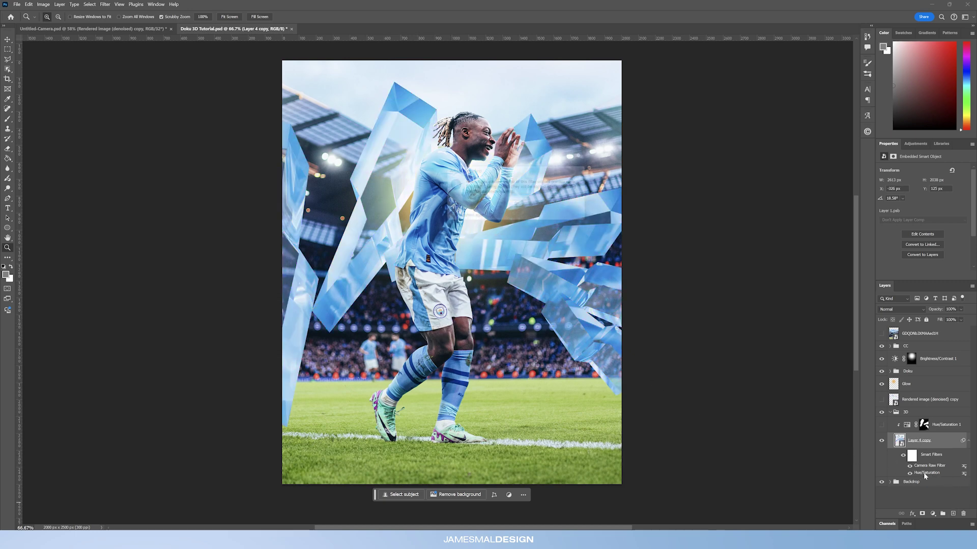
pyautogui.click(519, 207)
pyautogui.moveTo(488, 125); pyautogui.dragTo(670, 175)
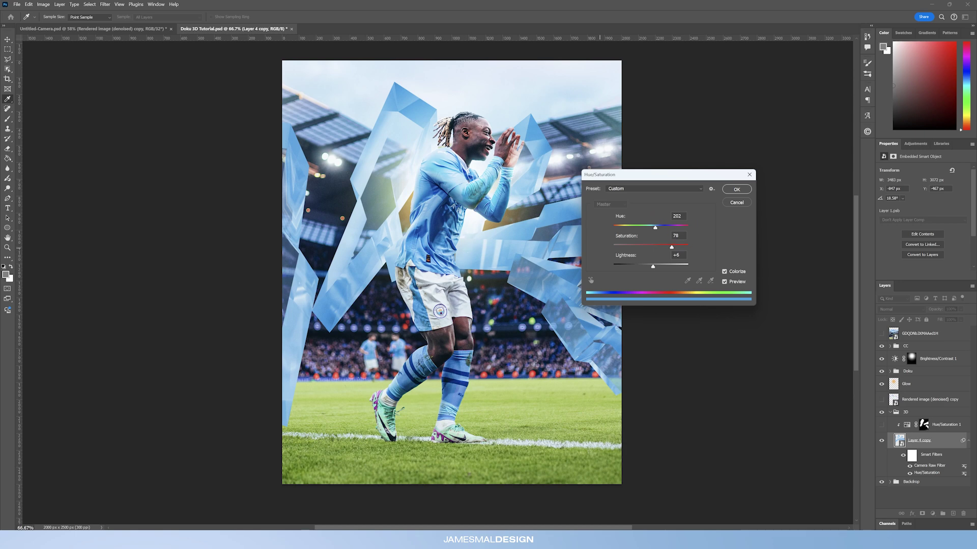
pyautogui.click(735, 190)
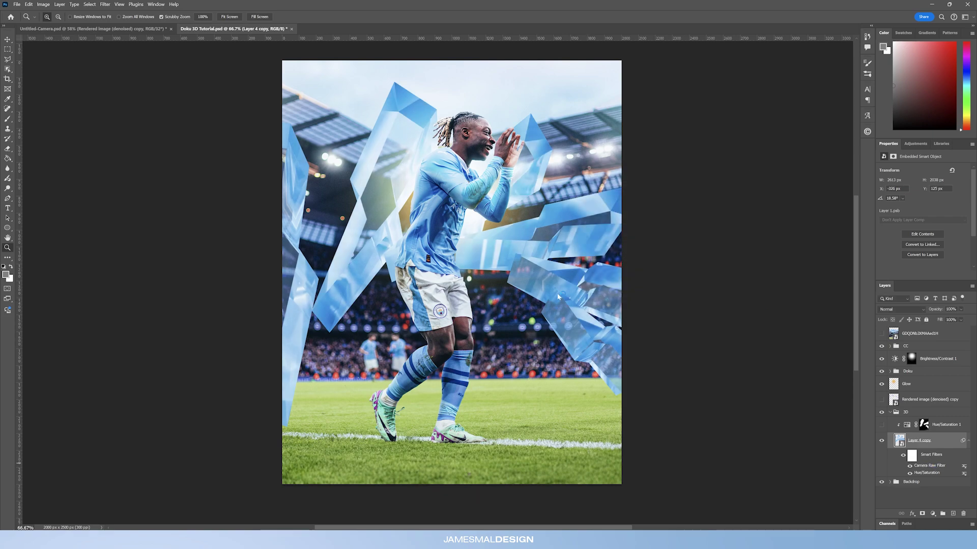
pyautogui.doubleClick(929, 466)
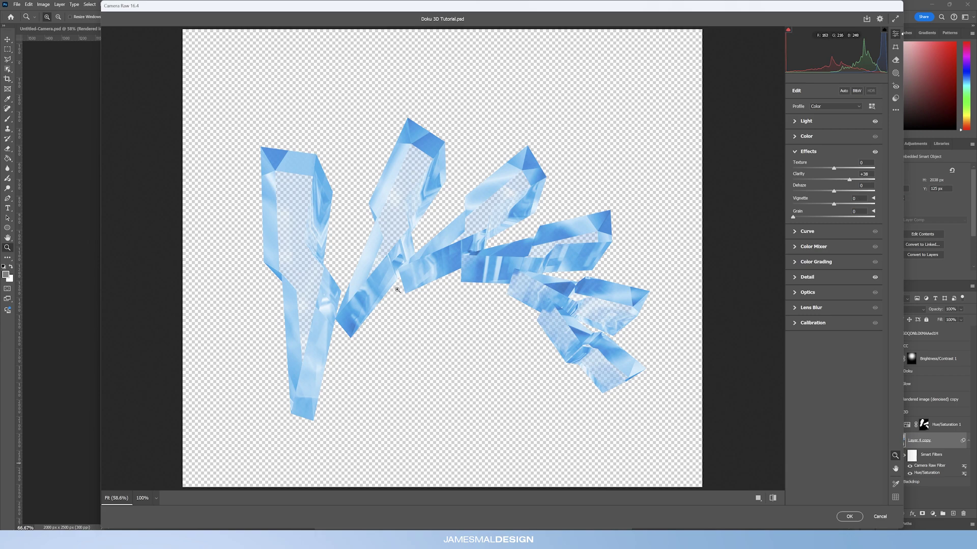
pyautogui.press('Return')
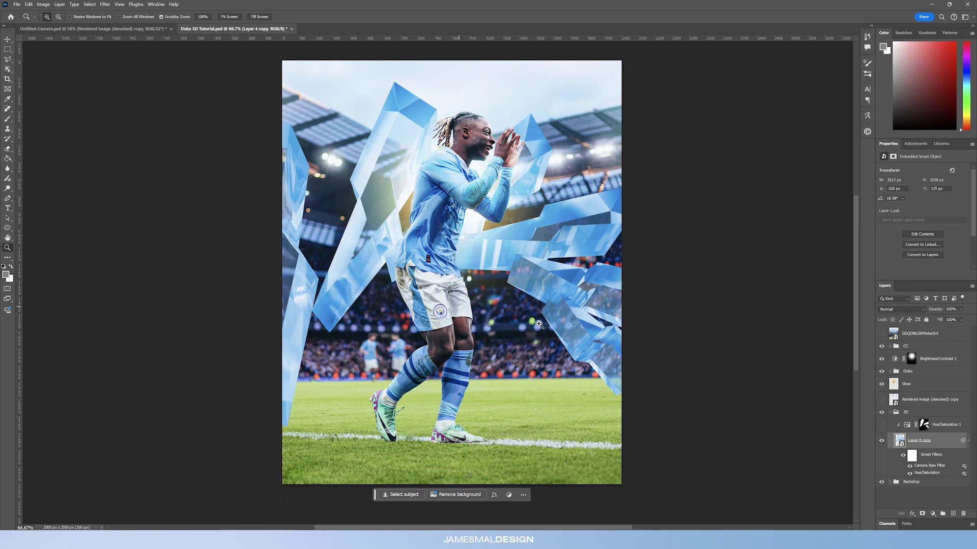
# - Show the Hue/Saturation 1 adjustment again, review its colorize settings, and collapse the 3D group
pyautogui.click(883, 426)
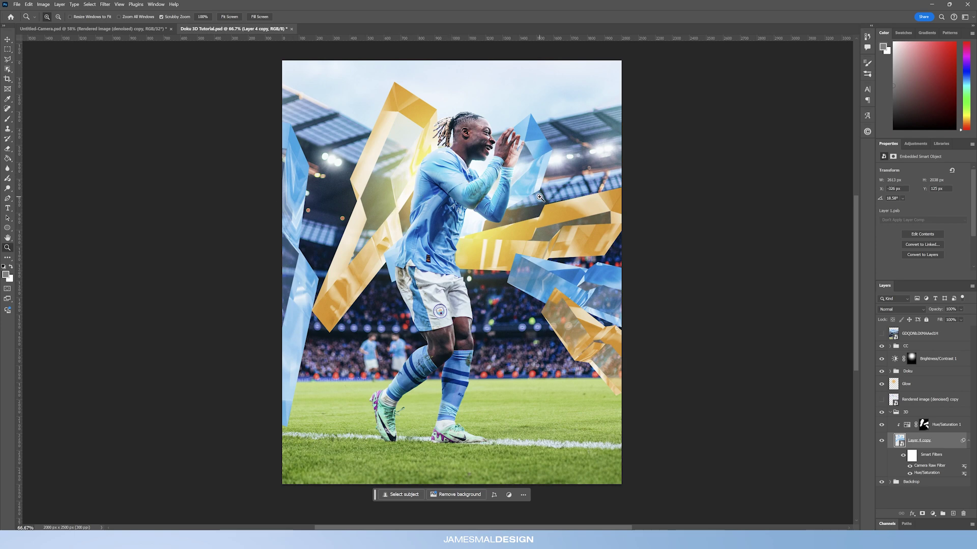
pyautogui.click(923, 425)
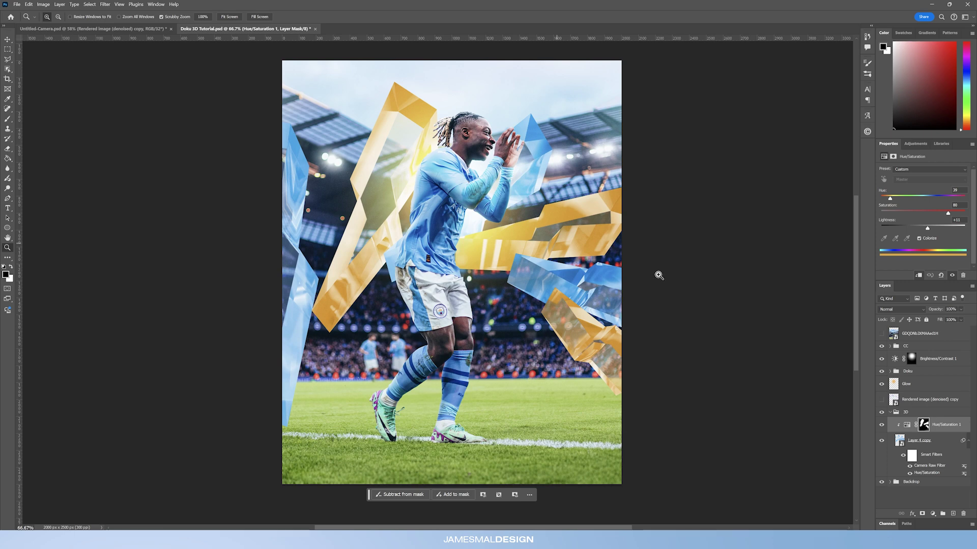
pyautogui.click(891, 413)
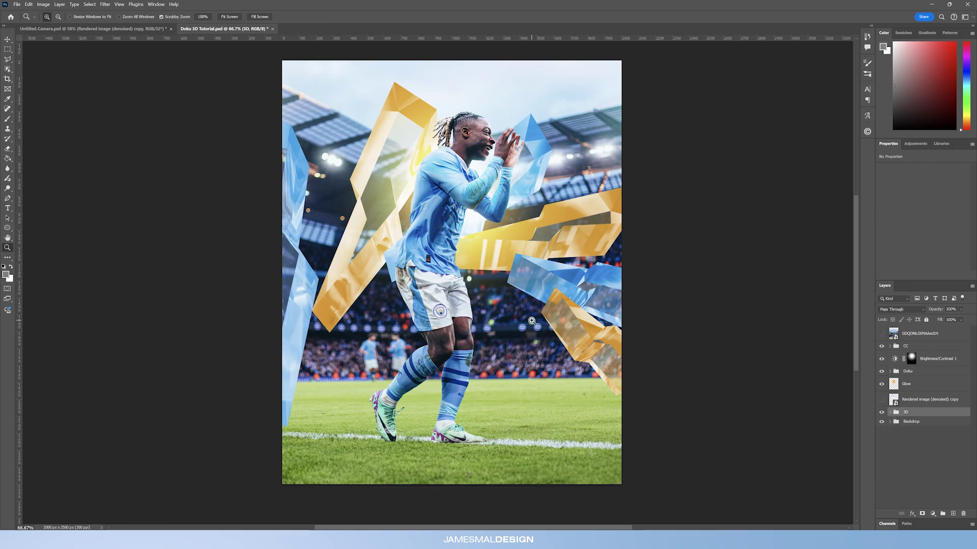
# - Toggle the Glow layer off and on to compare its effect, and look through the layers inside the Backdrop group
pyautogui.moveTo(447, 175); pyautogui.dragTo(459, 155)
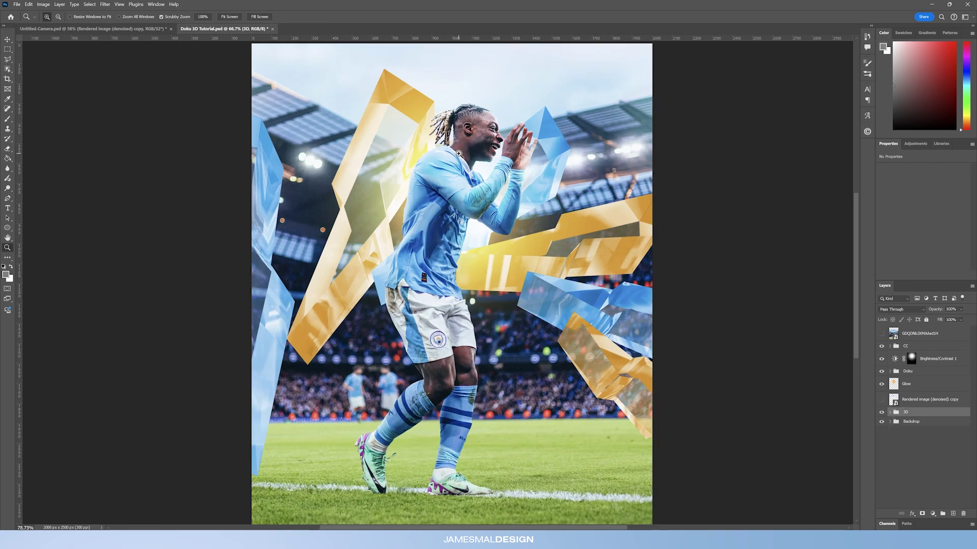
pyautogui.click(882, 384)
pyautogui.click(882, 384)
pyautogui.click(890, 423)
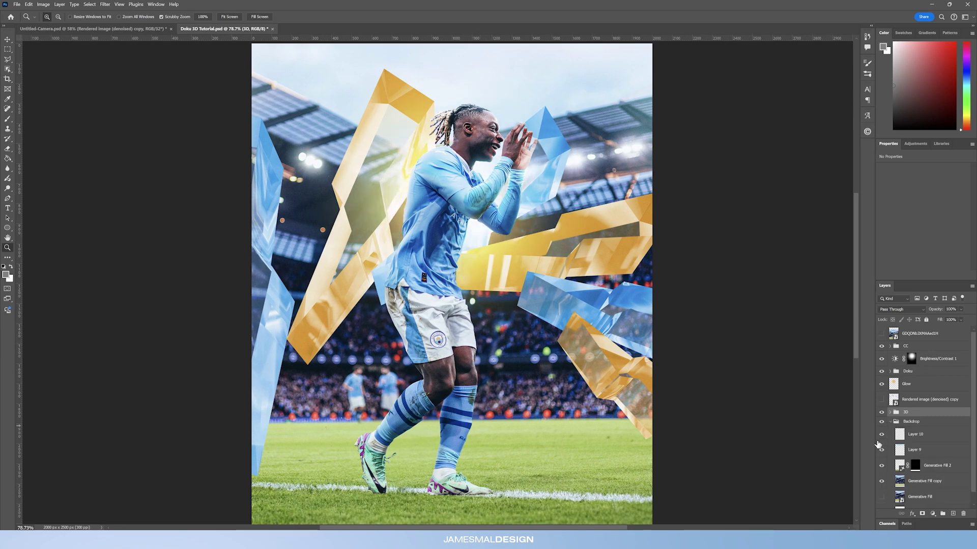
pyautogui.click(882, 384)
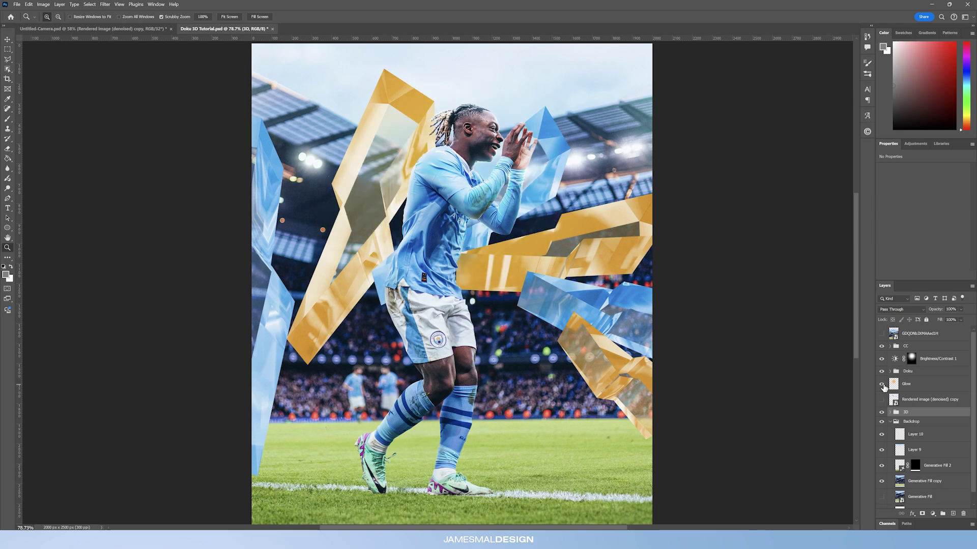
pyautogui.click(882, 384)
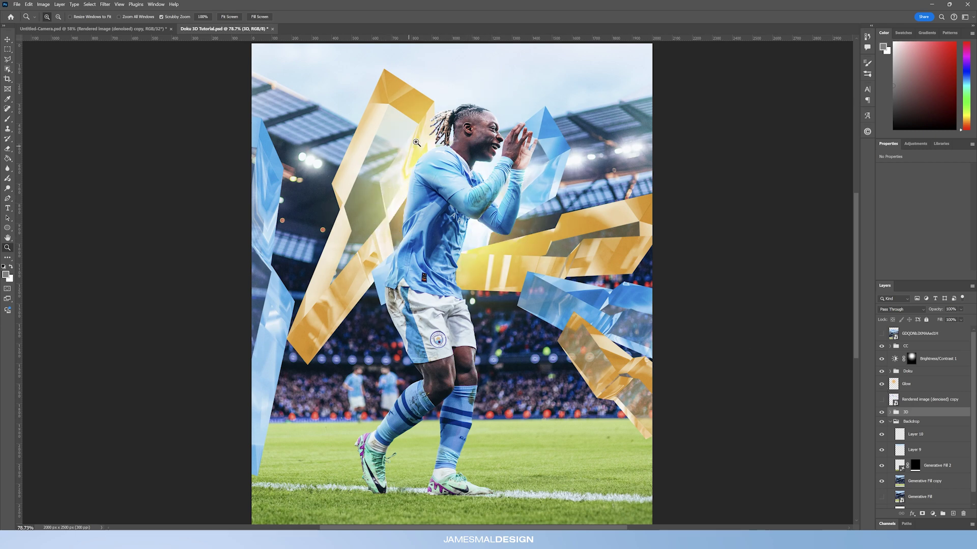
pyautogui.click(890, 422)
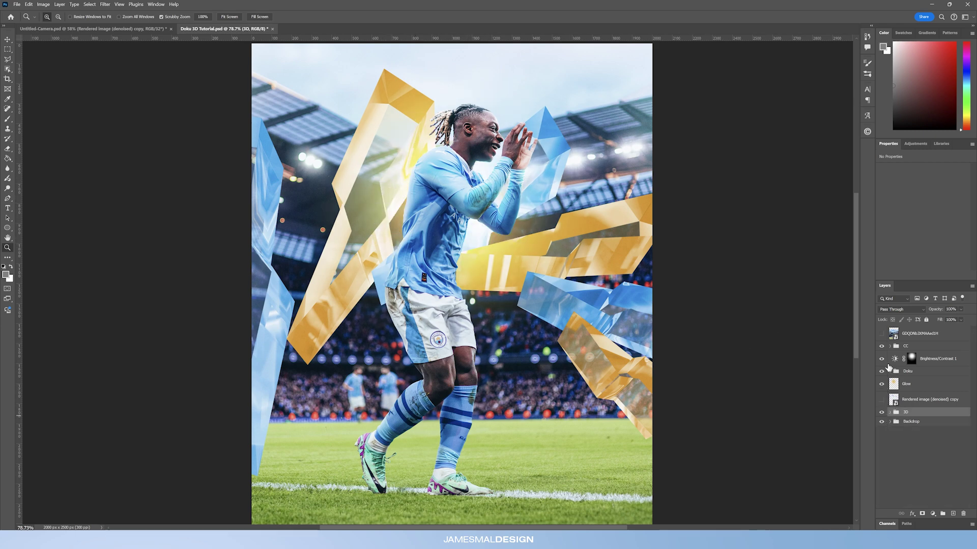
# - Look through the layers in the Doku group, then compare the composite with Brightness/Contrast 1 off and on
pyautogui.click(893, 371)
pyautogui.click(890, 372)
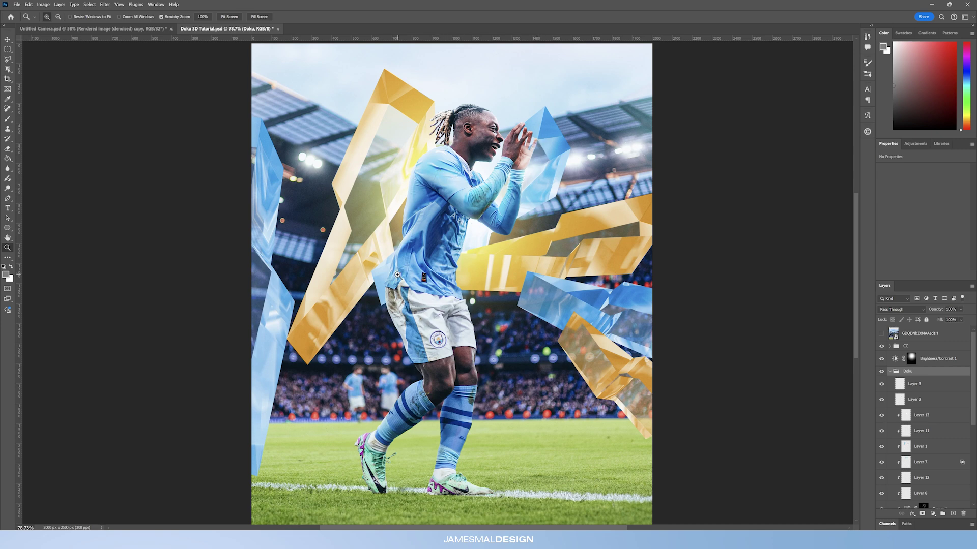
pyautogui.click(890, 372)
pyautogui.click(881, 359)
pyautogui.click(881, 359)
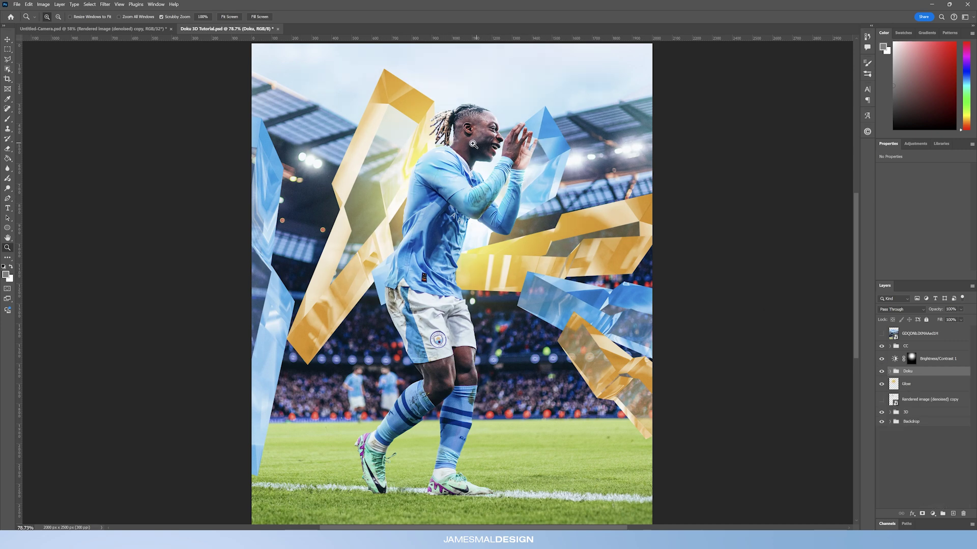
pyautogui.moveTo(483, 153); pyautogui.dragTo(476, 165)
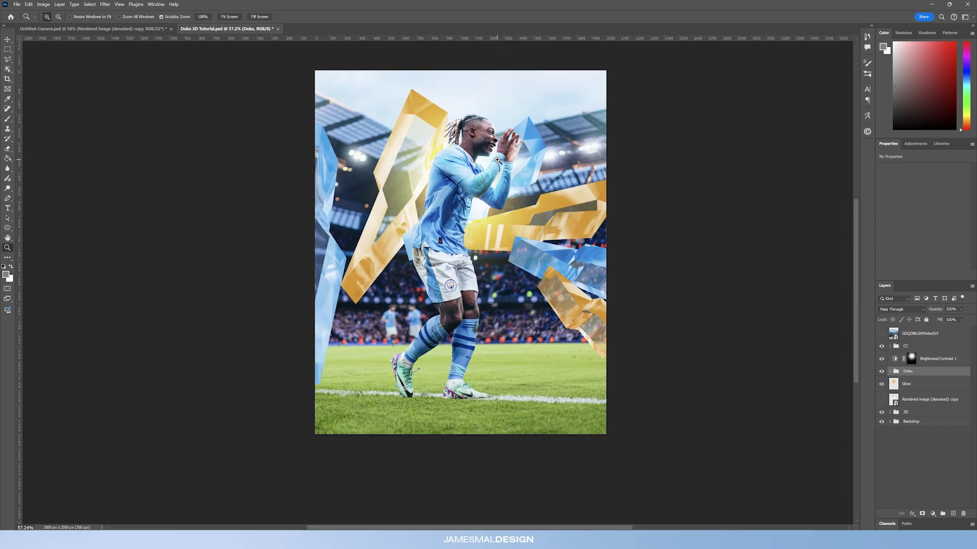